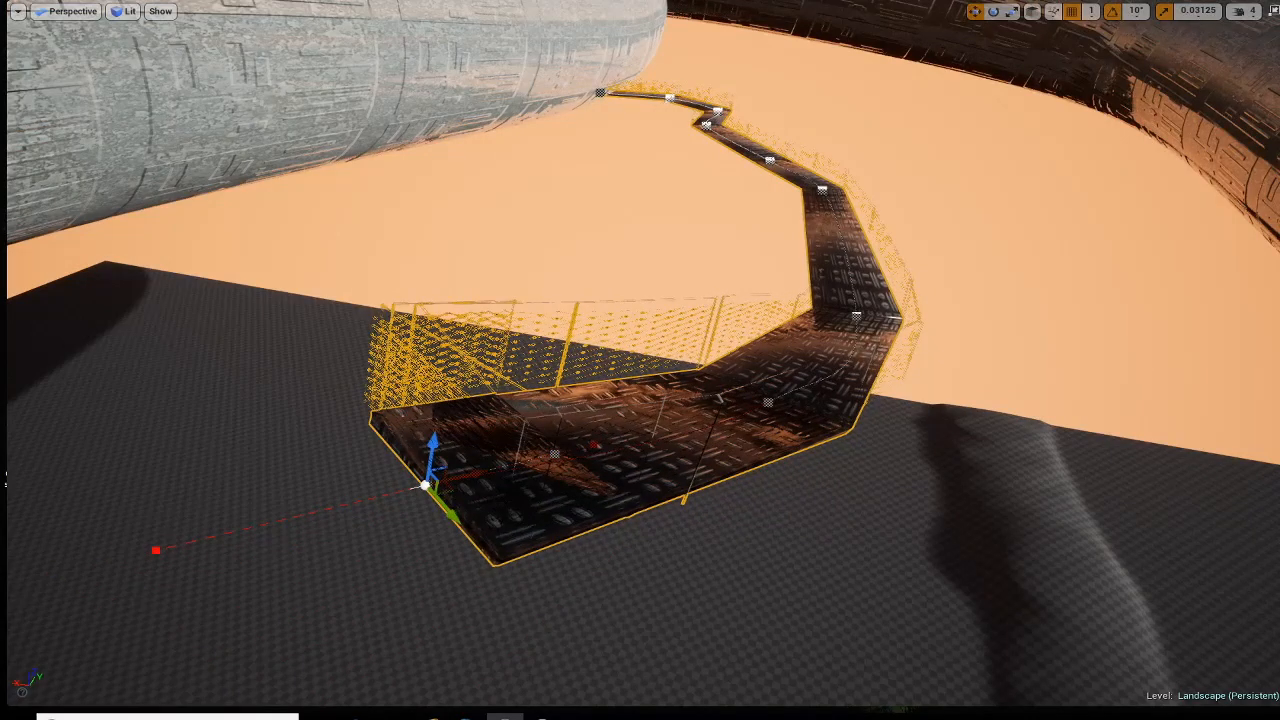
# Extend the near end of the metal walkway by pulling its spline point outward and upward over the landscape
pyautogui.click(555, 452)
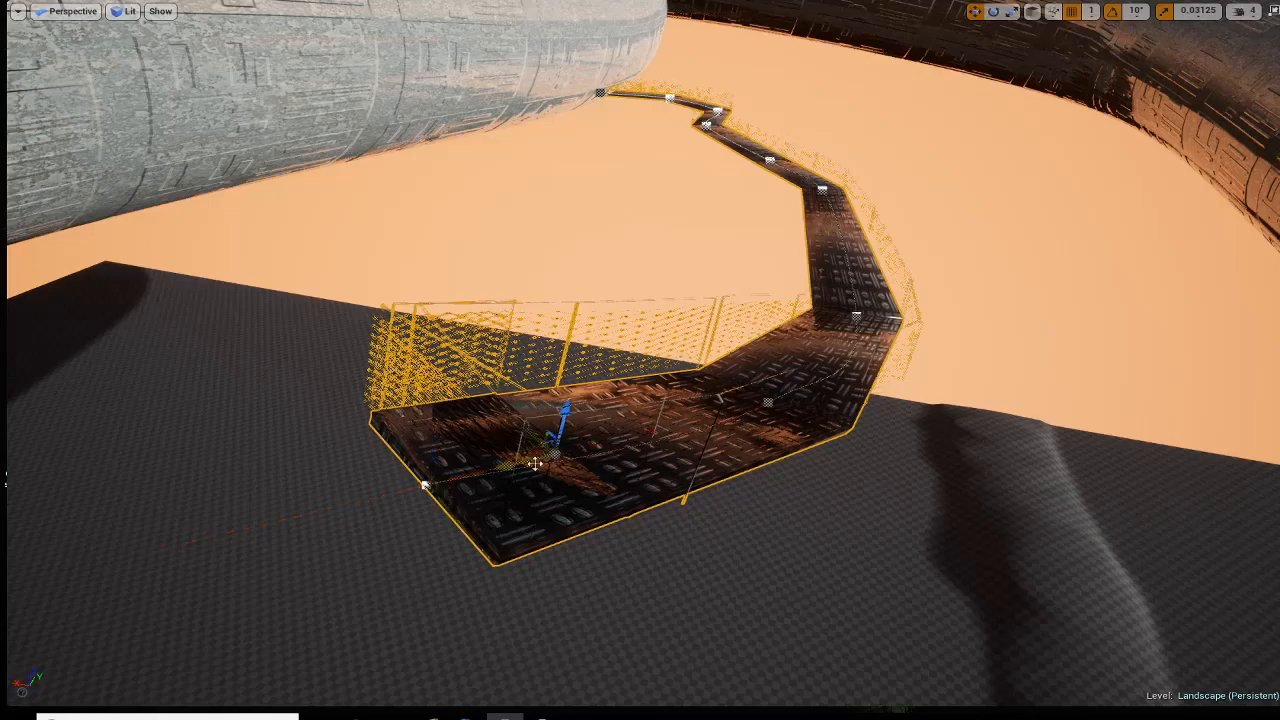
pyautogui.moveTo(535, 463); pyautogui.dragTo(33, 488)
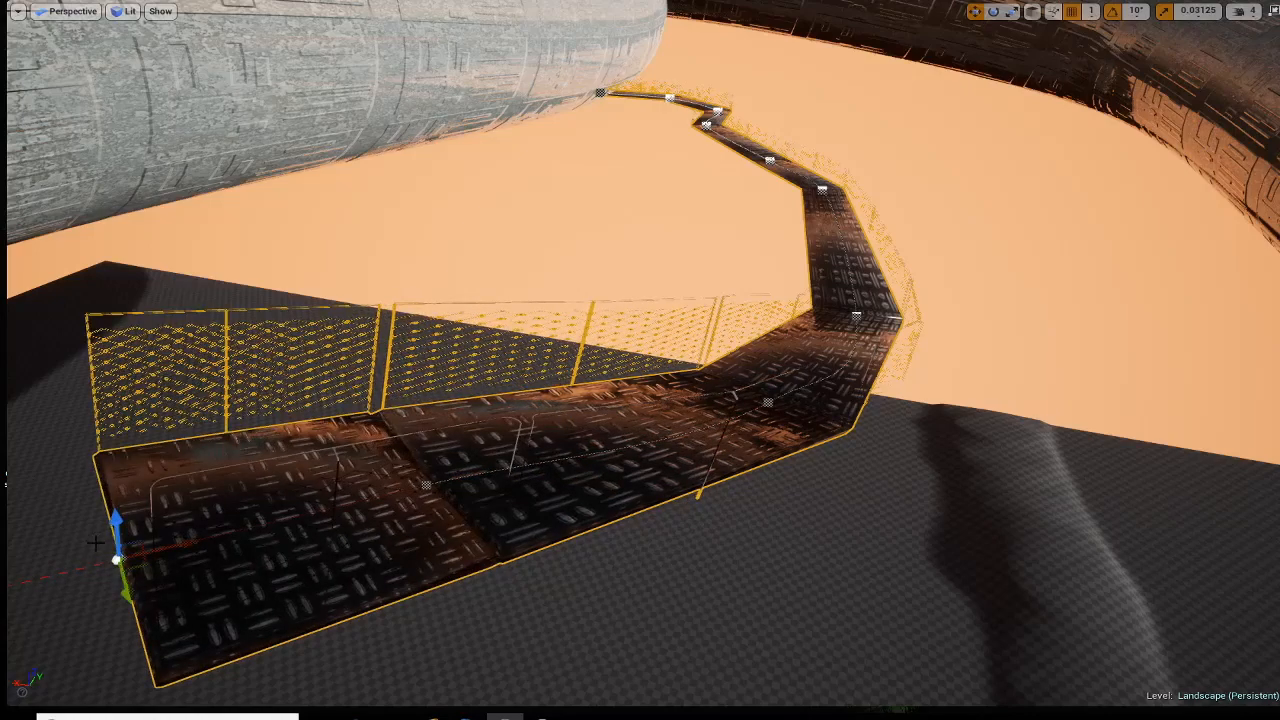
pyautogui.moveTo(116, 552); pyautogui.dragTo(71, 394)
pyautogui.moveTo(71, 394); pyautogui.dragTo(923, 517, button='right')
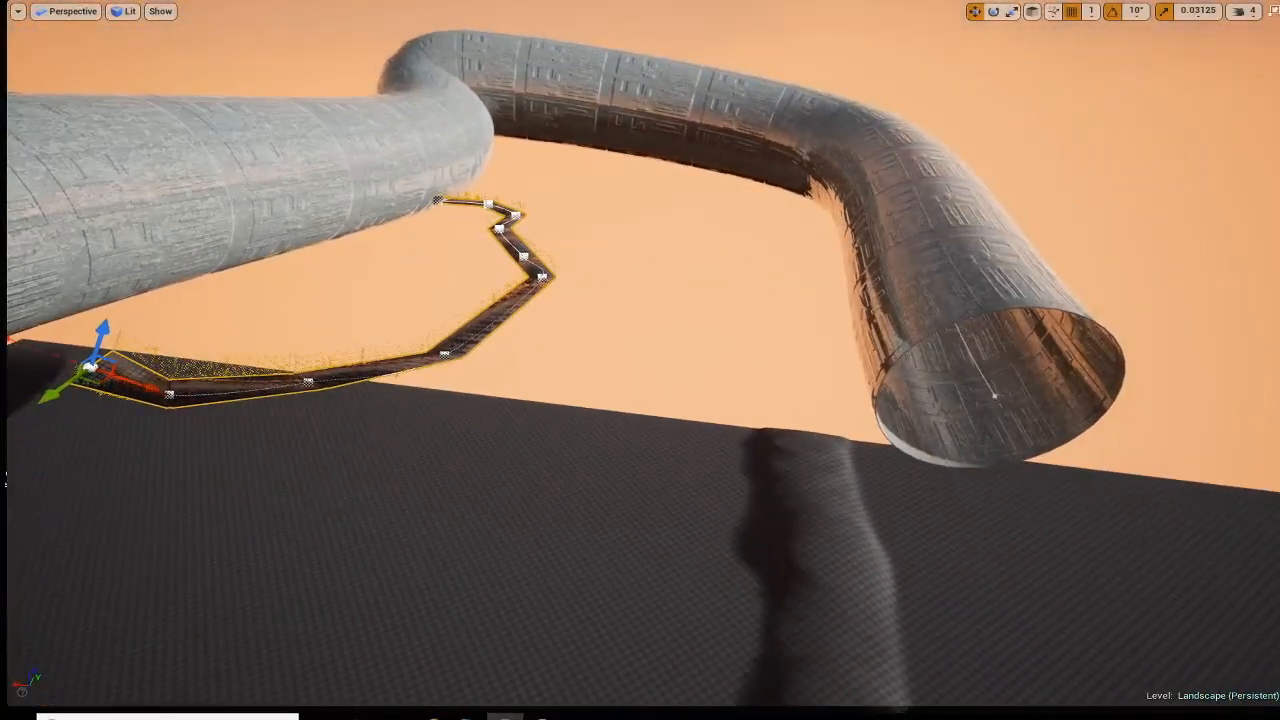
# Extend the large tube outward from its open end near the landscape and bend that end sideways
pyautogui.click(995, 397)
pyautogui.moveTo(1000, 381); pyautogui.dragTo(1211, 474)
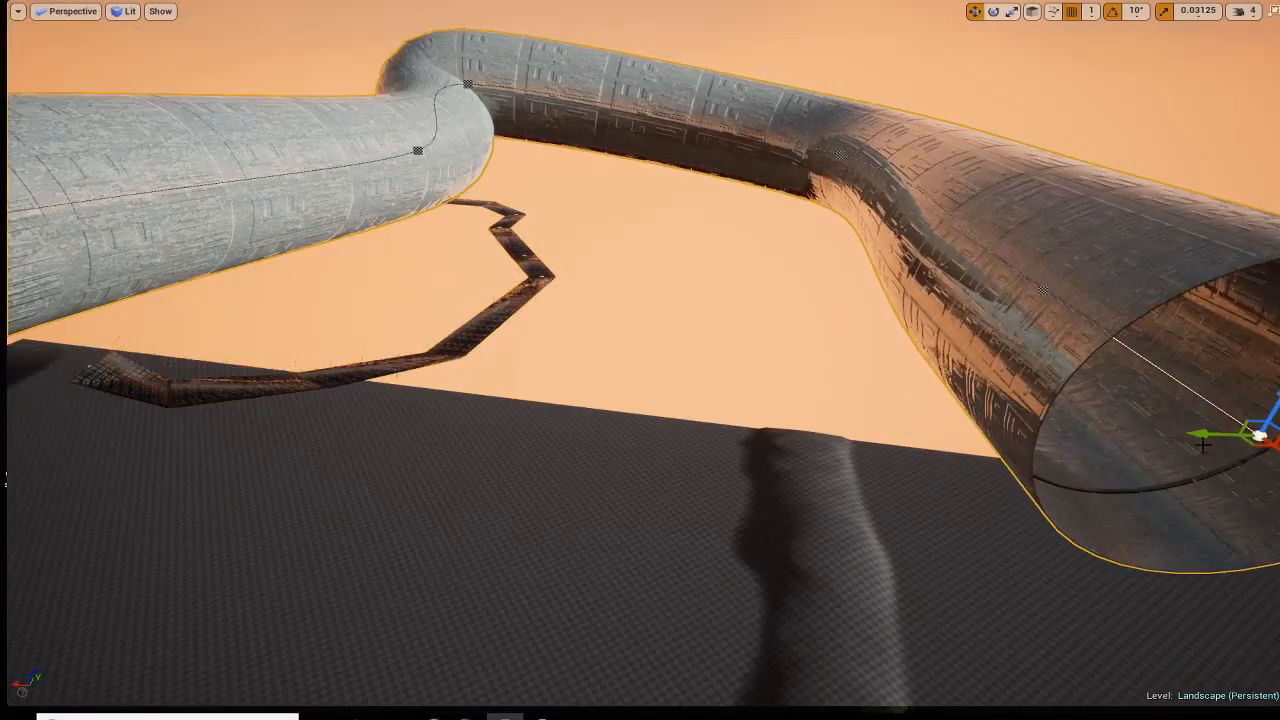
pyautogui.moveTo(1148, 430); pyautogui.dragTo(727, 383)
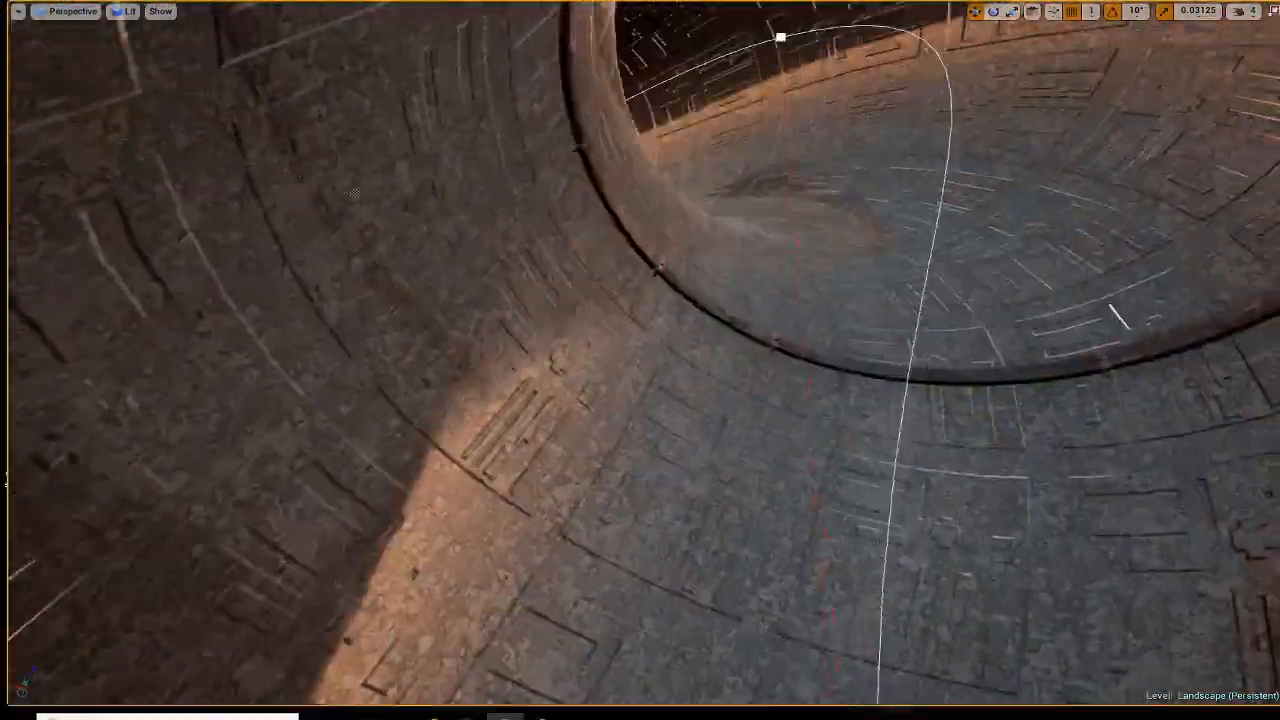
# Inspect the tube's interior and exterior along the curved spline
pyautogui.press('w')
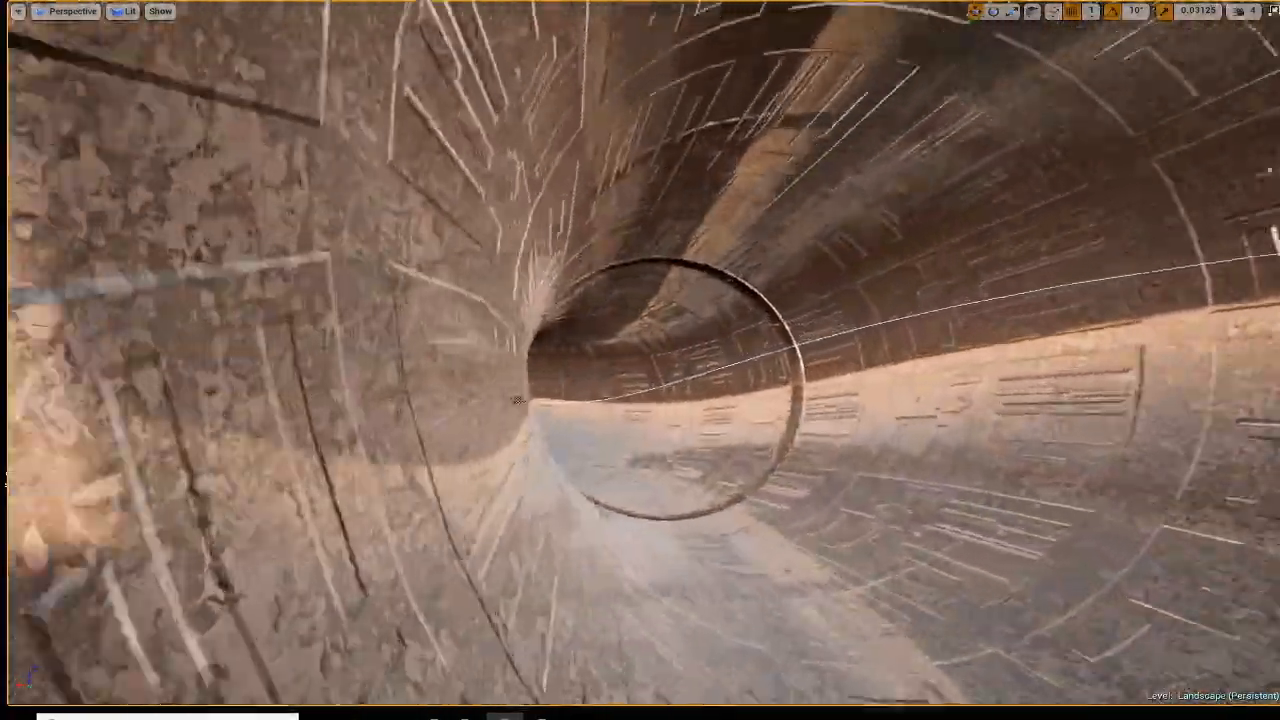
pyautogui.press('w')
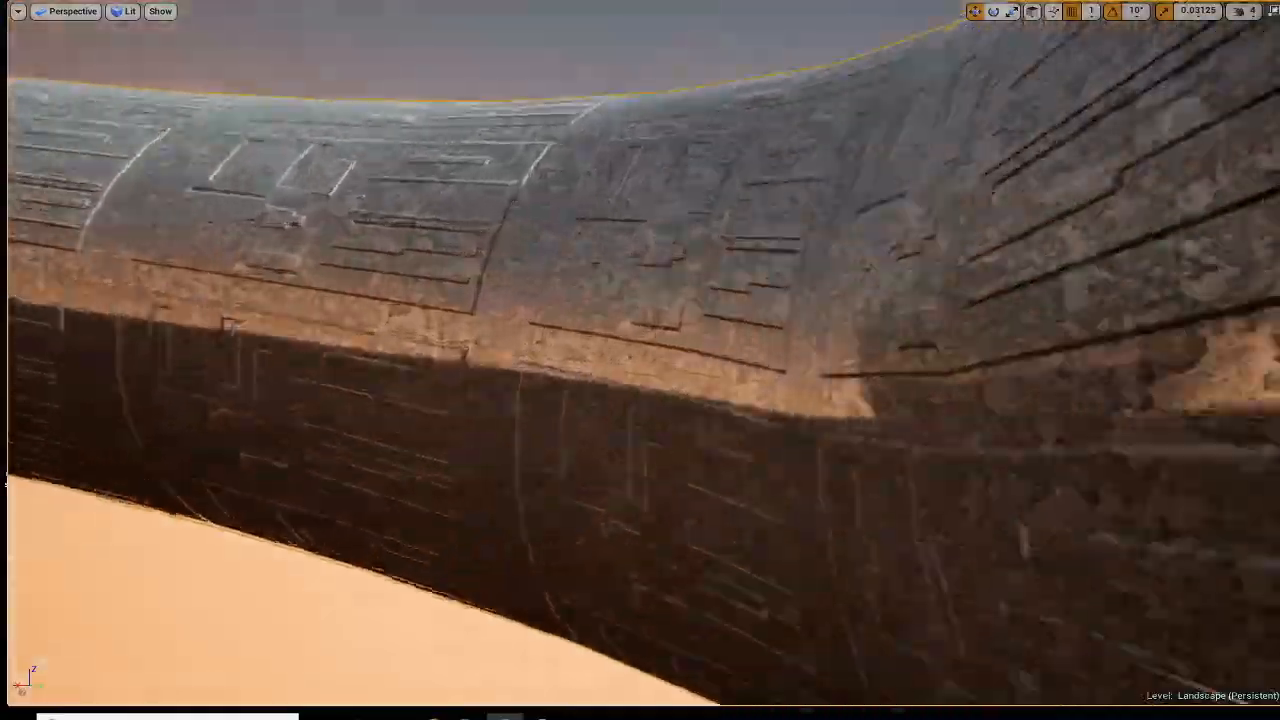
pyautogui.press('w')
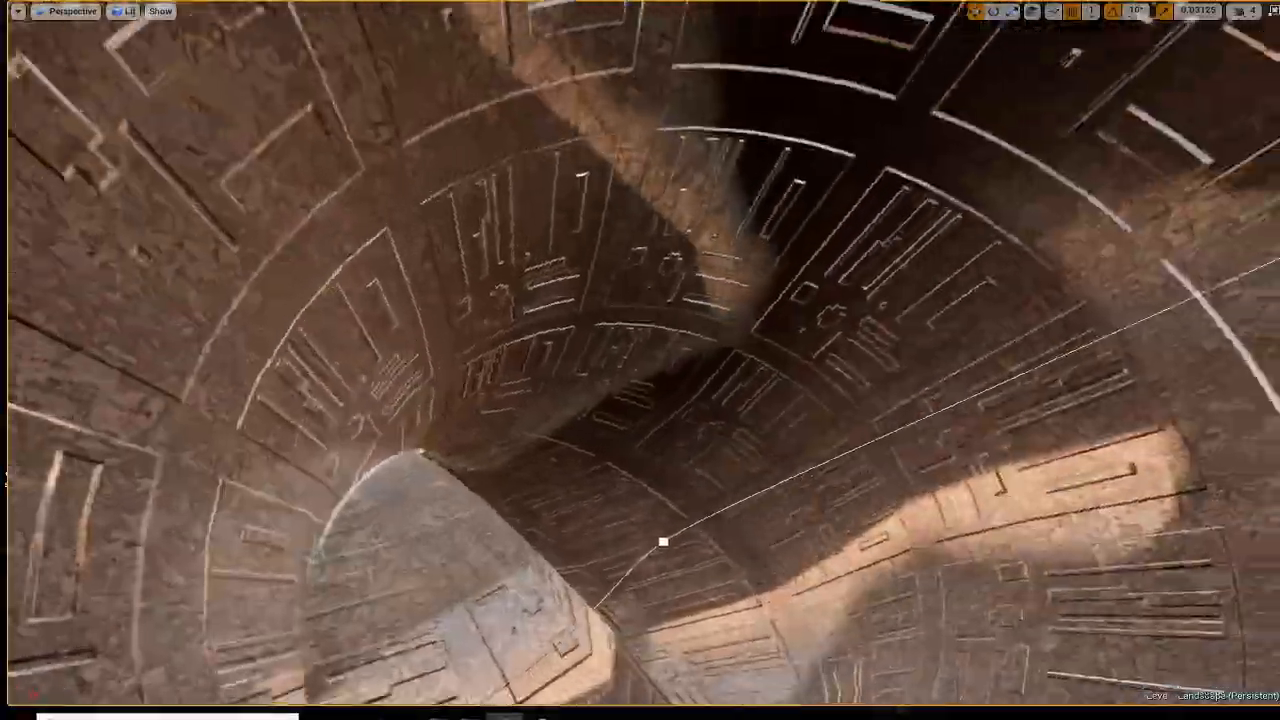
pyautogui.press('w')
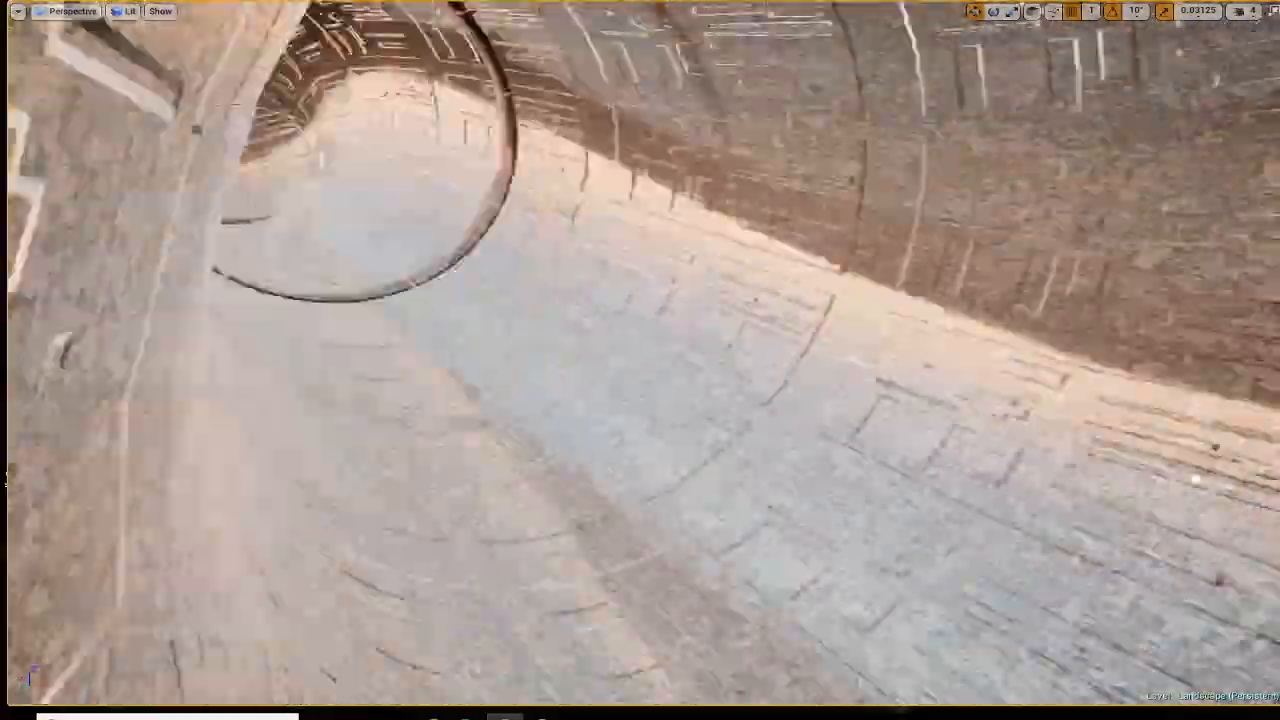
pyautogui.press('w')
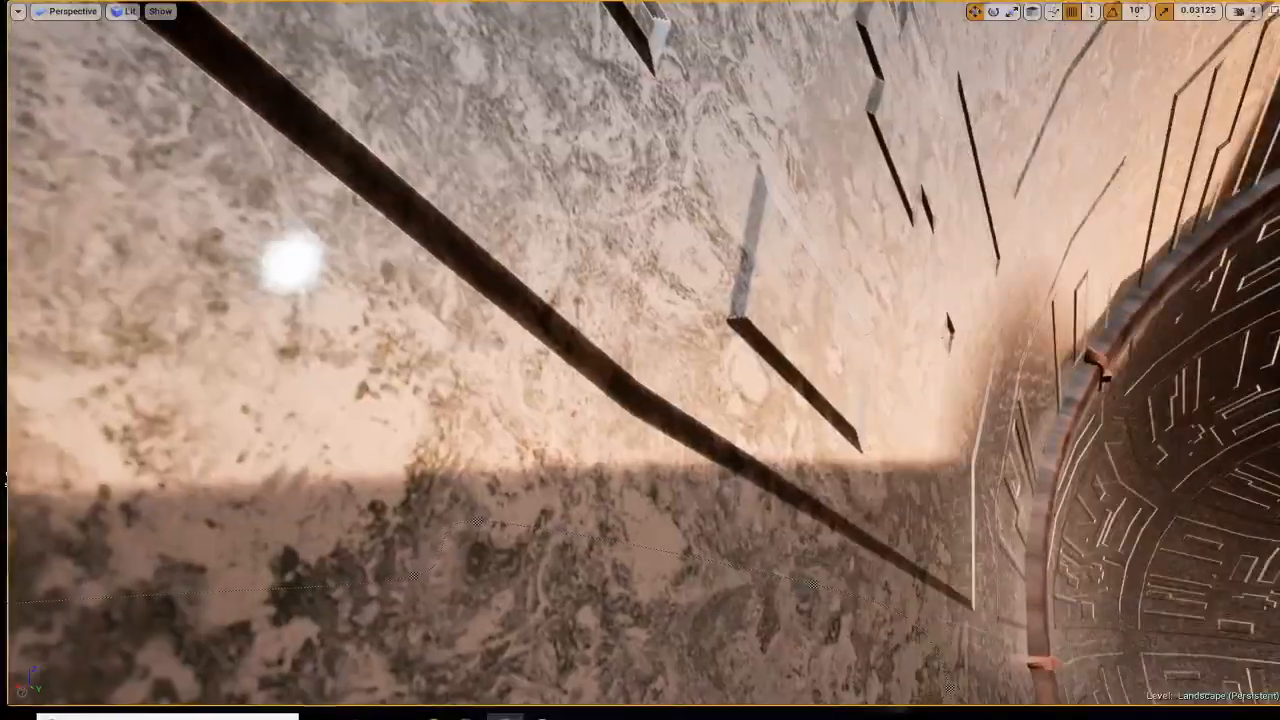
pyautogui.press('s')
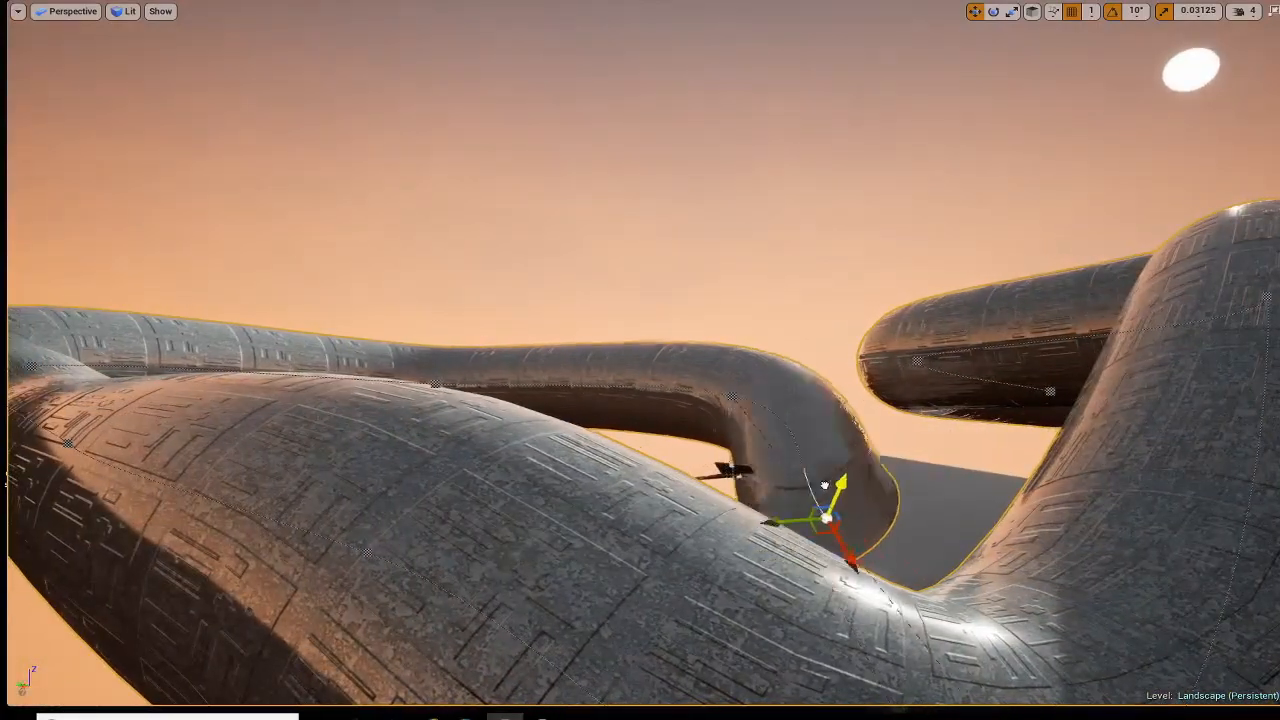
# Raise the tube's open end into the air and shift it sideways to reshape the bend
pyautogui.moveTo(838, 220); pyautogui.dragTo(854, 93)
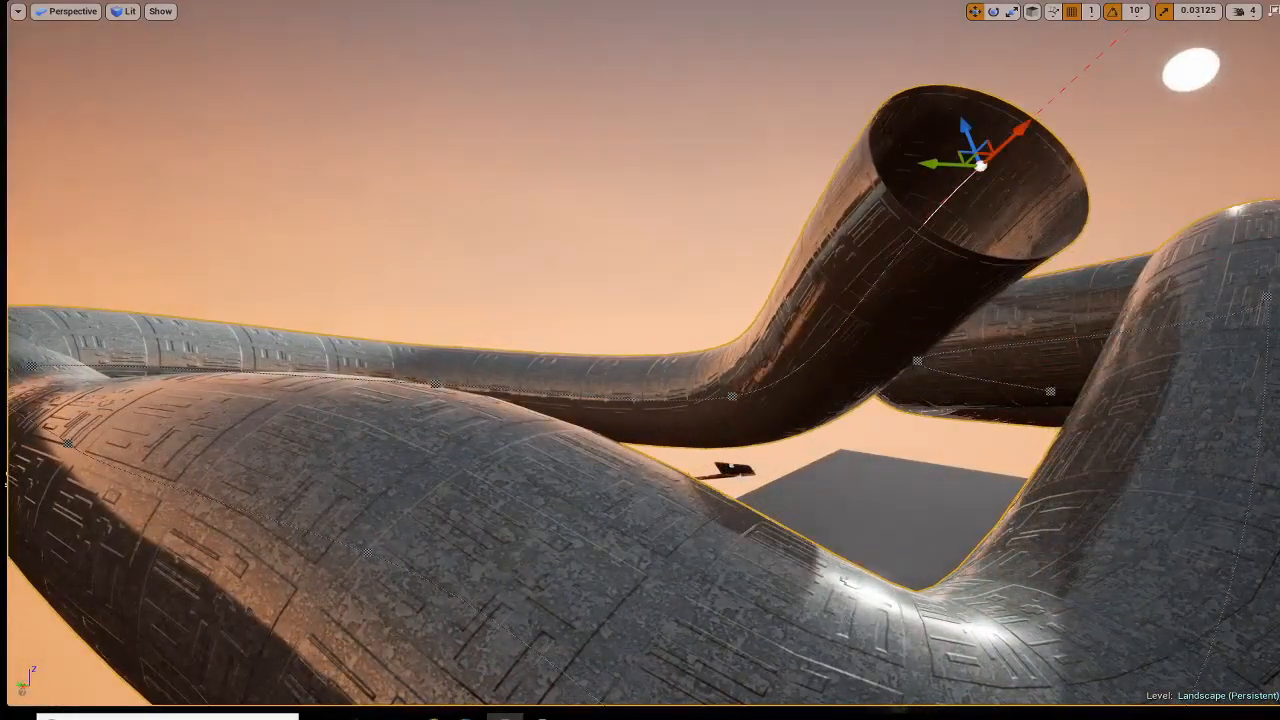
pyautogui.moveTo(640, 360)
pyautogui.mouseDown(button='right')
pyautogui.moveTo(480, 360)
pyautogui.moveTo(652, 362)
pyautogui.mouseUp(button='right')
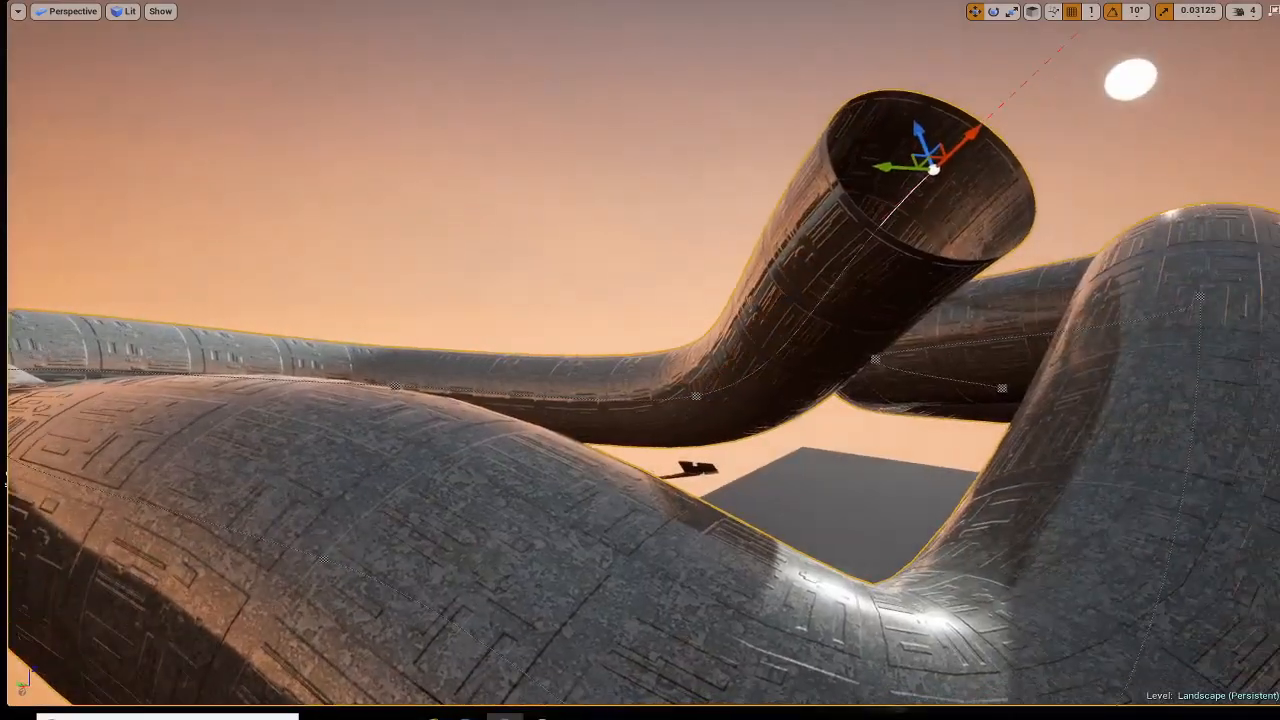
pyautogui.moveTo(908, 168); pyautogui.dragTo(363, 125)
pyautogui.moveTo(363, 125); pyautogui.dragTo(225, 156, button='right')
pyautogui.press('w')
pyautogui.press('w')
pyautogui.moveTo(425, 400); pyautogui.dragTo(557, 314, button='right')
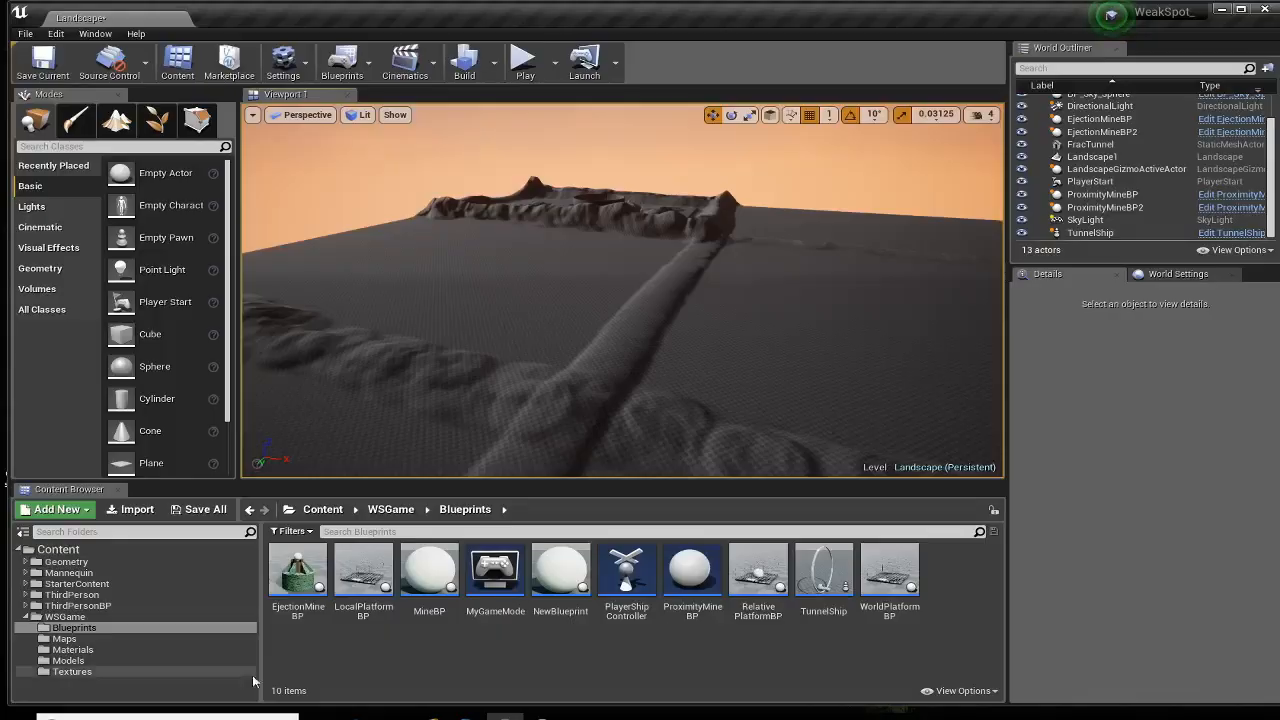
# Examine the Rails static mesh from the Models folder from several angles and close its editor
pyautogui.click(102, 660)
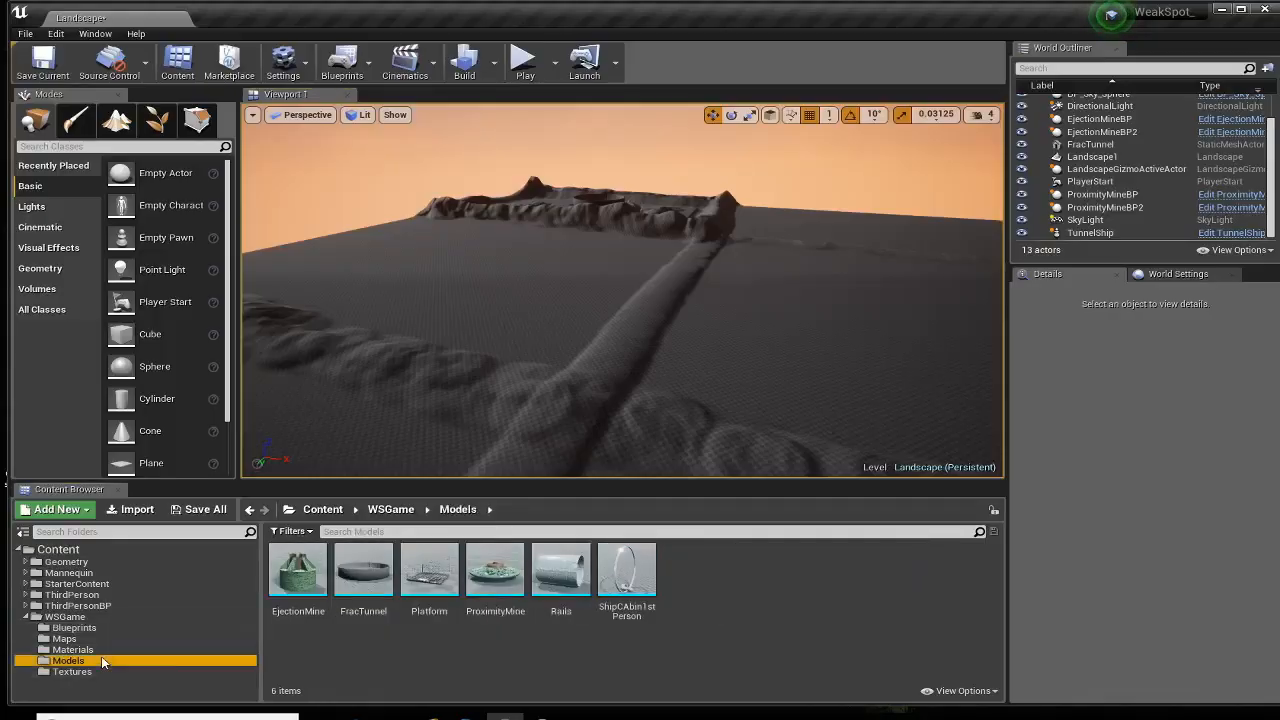
pyautogui.doubleClick(561, 570)
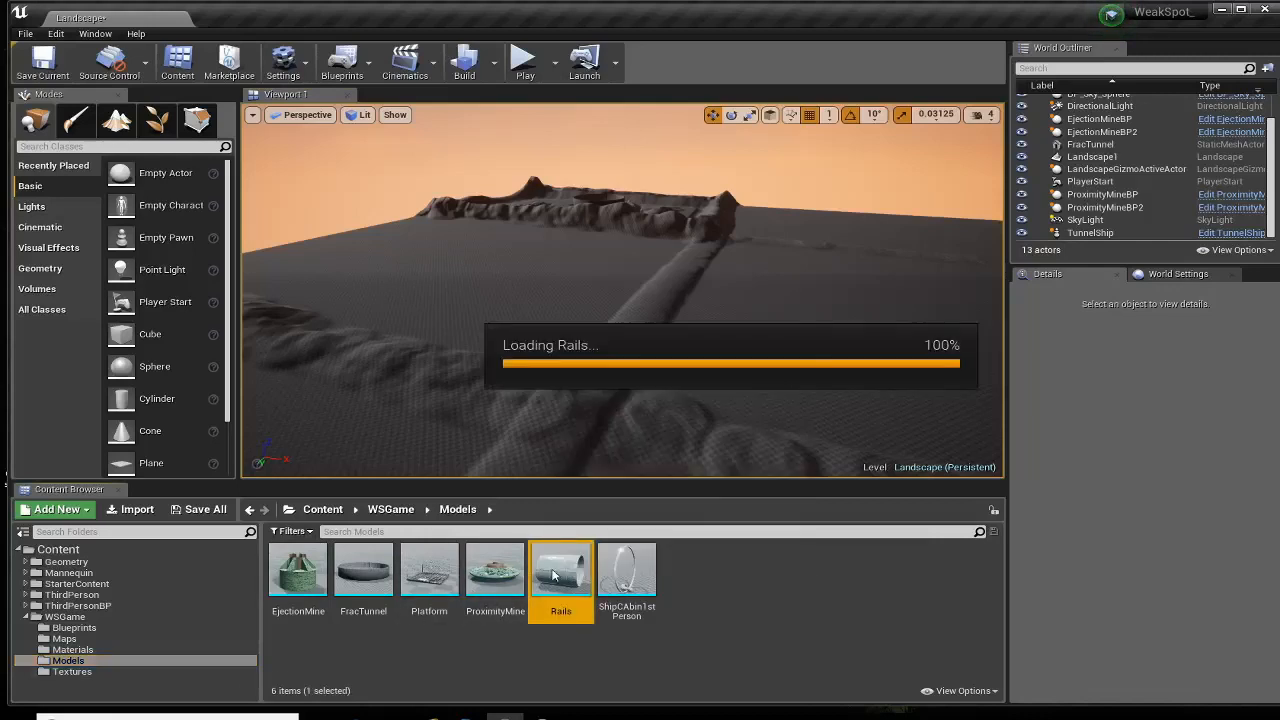
pyautogui.scroll(-8, 560, 450)
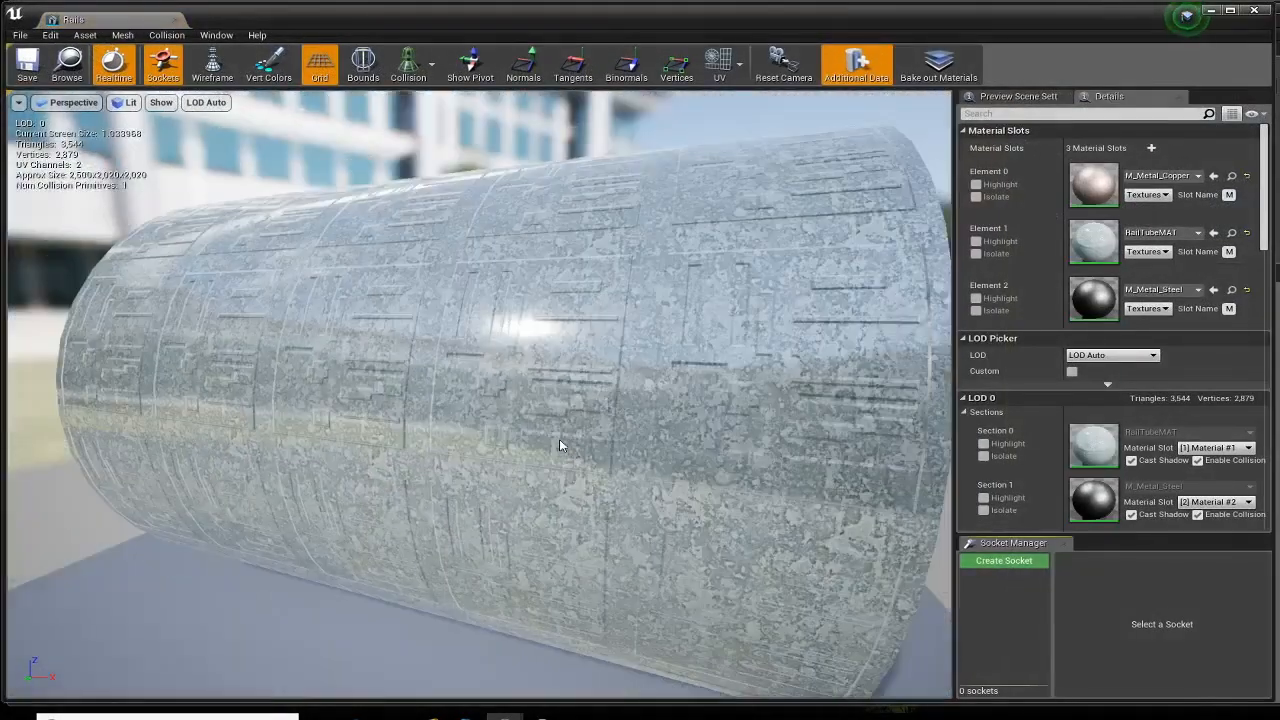
pyautogui.scroll(-4, 558, 448)
pyautogui.moveTo(544, 487); pyautogui.dragTo(680, 391, button='right')
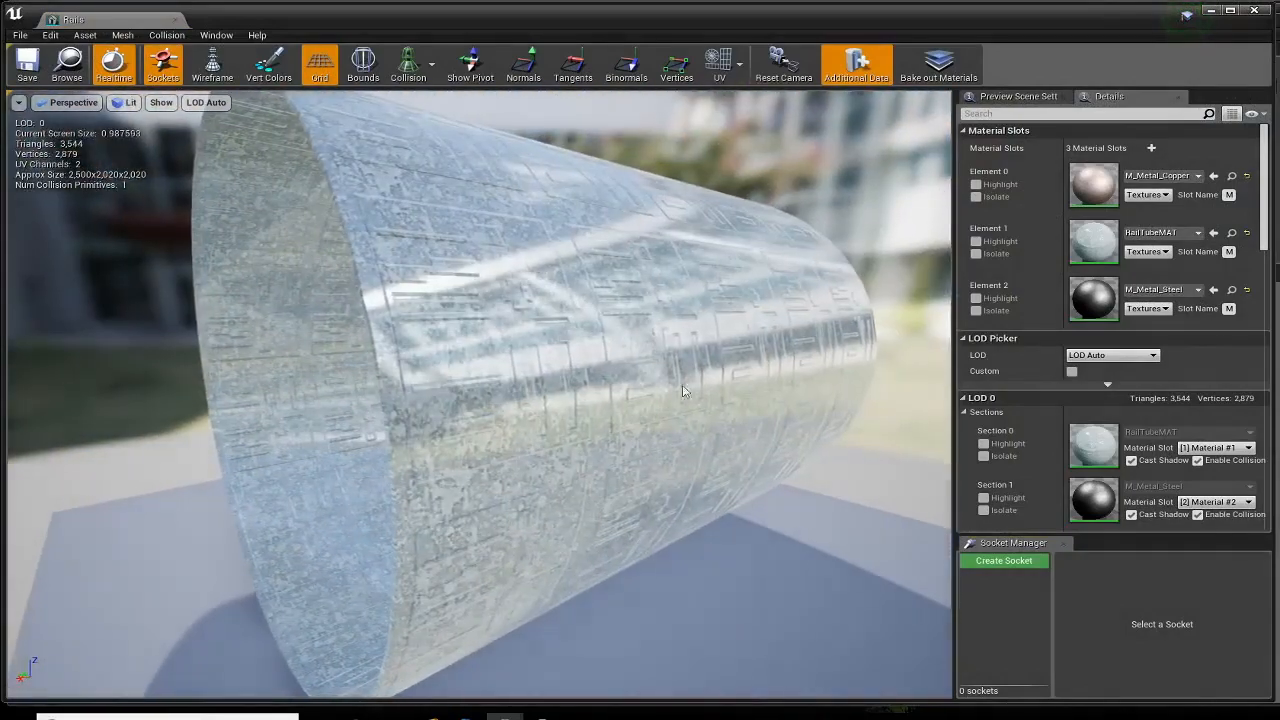
pyautogui.click(1254, 10)
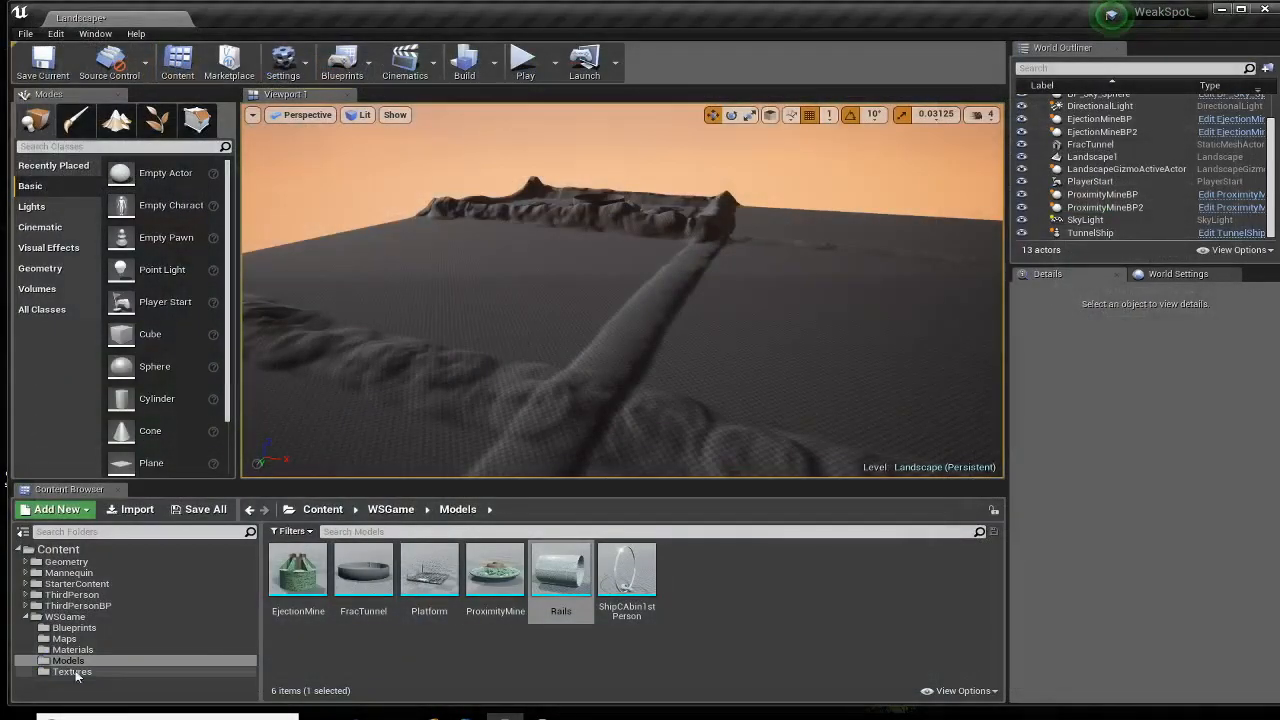
# Create a Blueprint class based on Actor in the WSGame Blueprints folder and name it TunnelBP
pyautogui.click(62, 628)
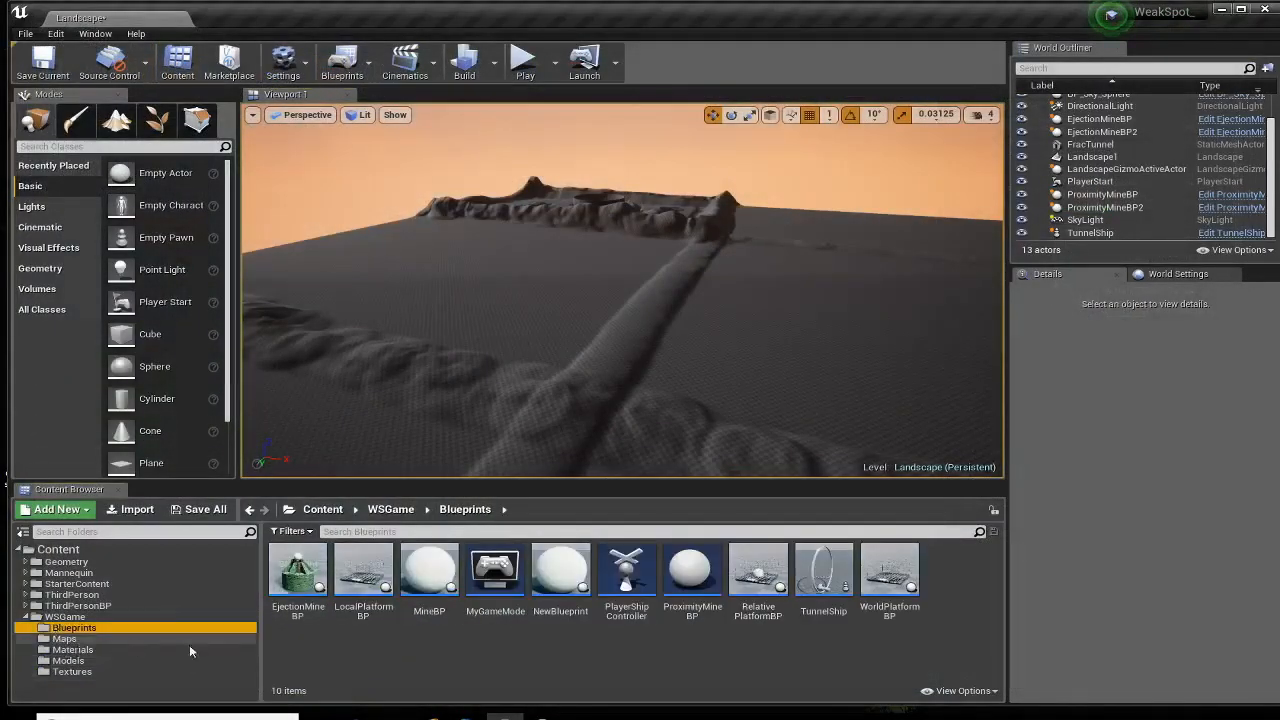
pyautogui.rightClick(618, 668)
pyautogui.click(731, 363)
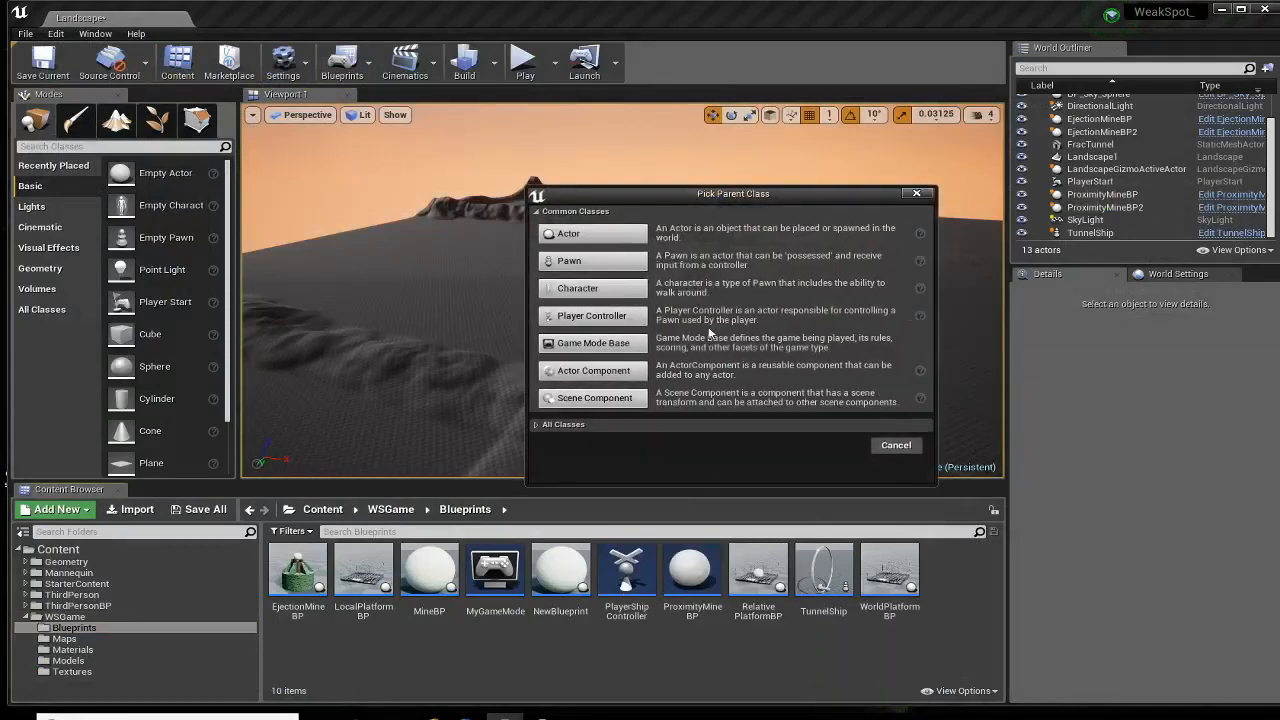
pyautogui.click(606, 240)
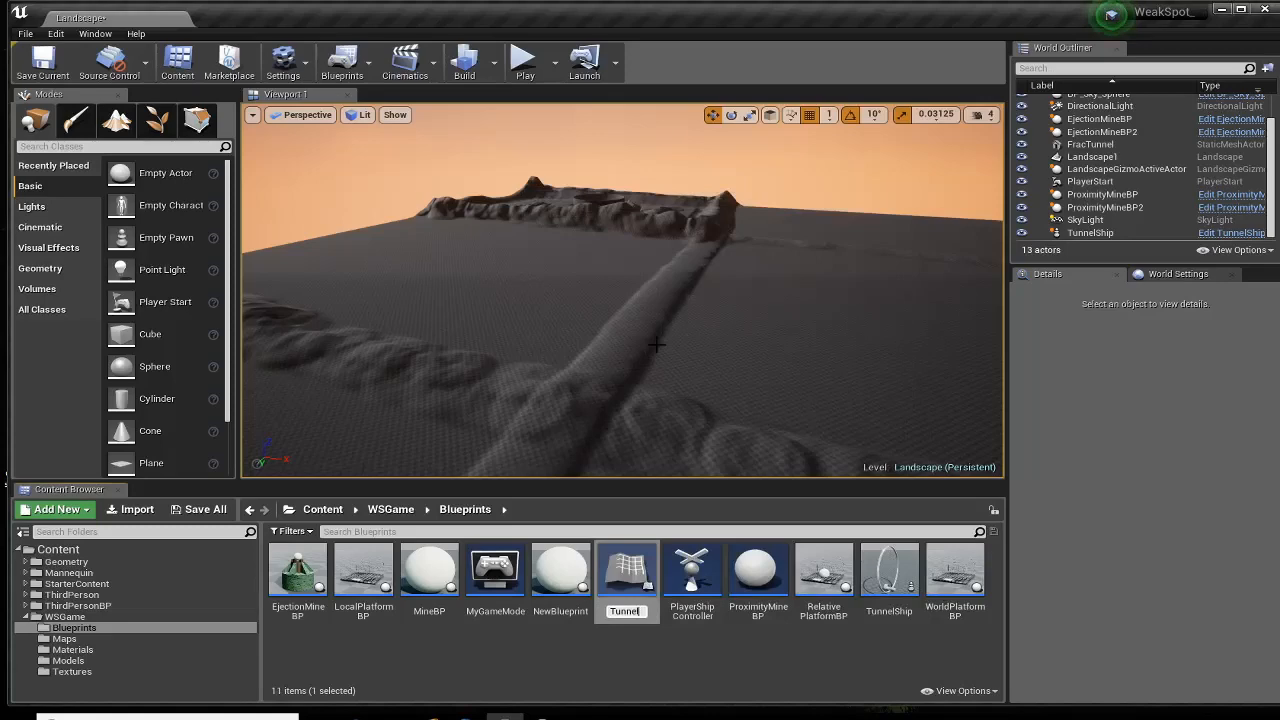
pyautogui.press('Return')
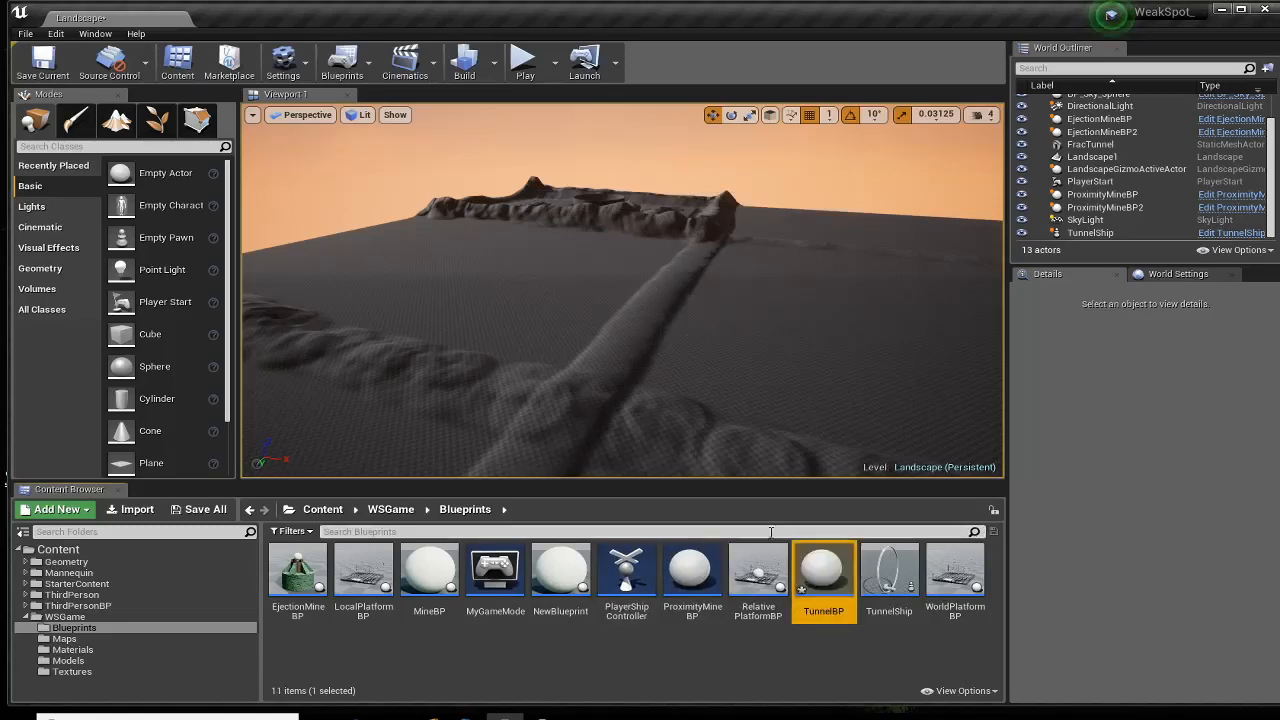
# Open TunnelBP and add a Spline component under the default scene root, keeping the name Spline
pyautogui.doubleClick(831, 588)
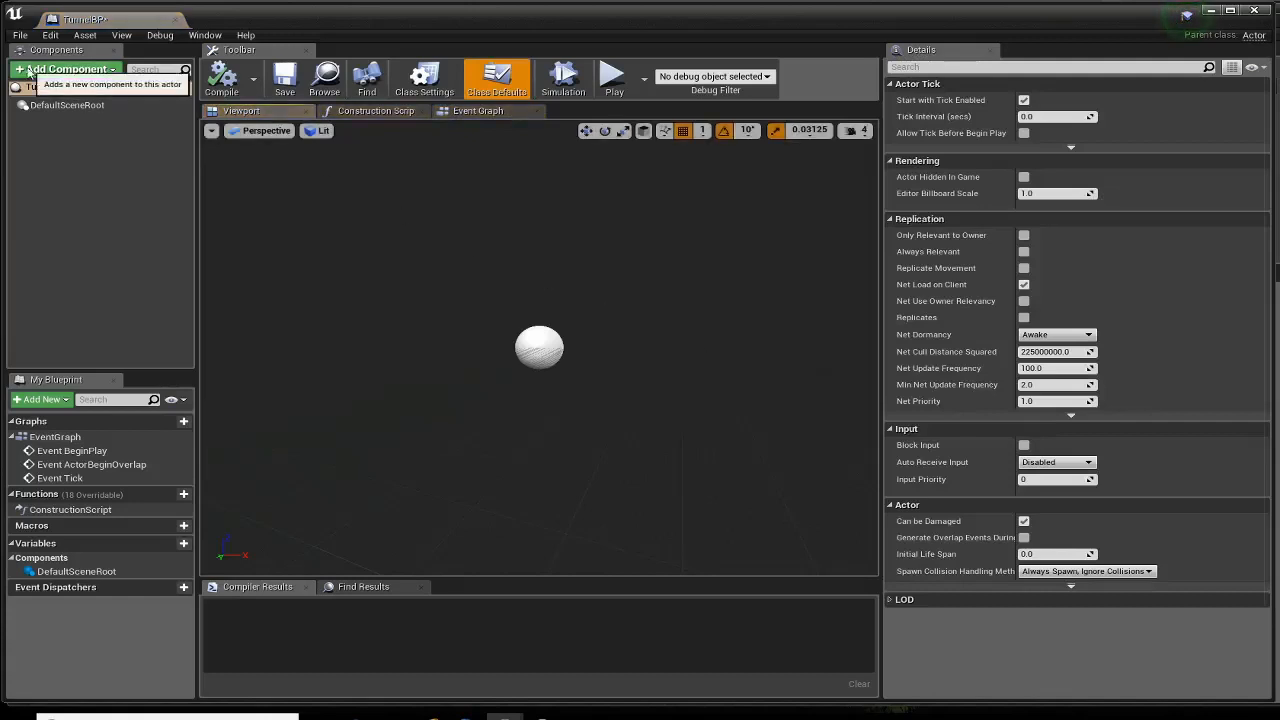
pyautogui.click(31, 72)
pyautogui.write('spline')
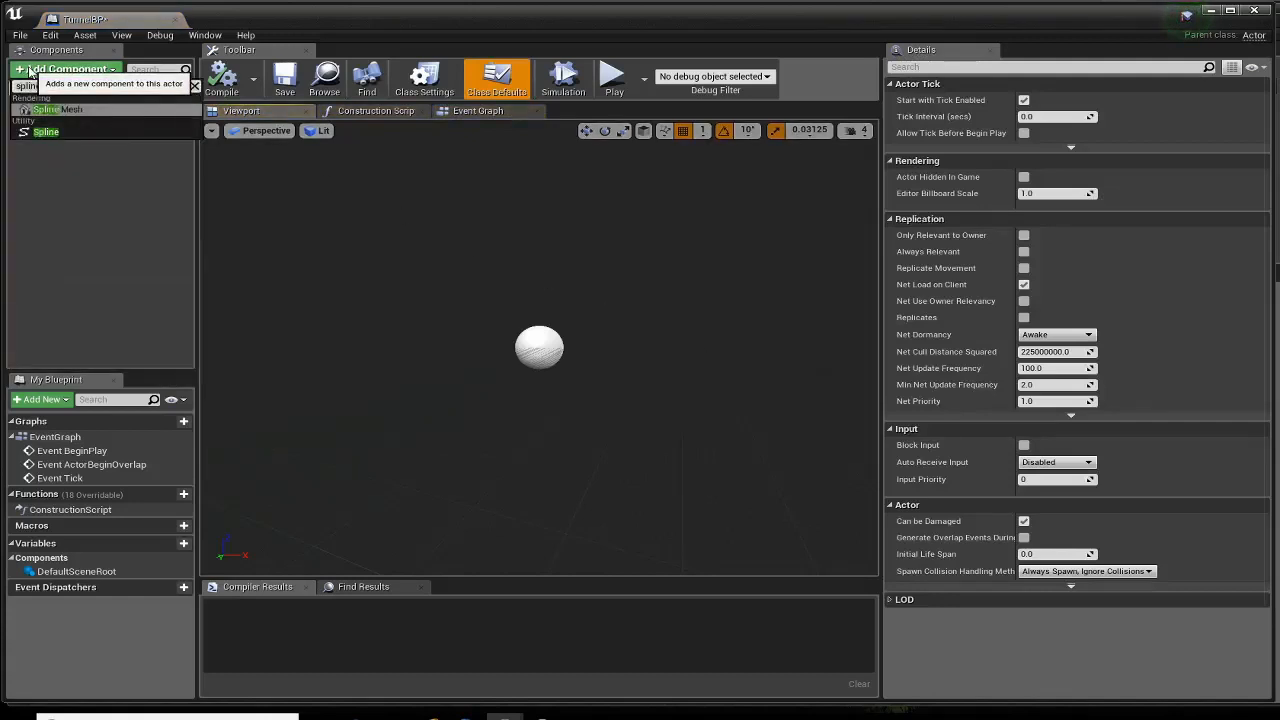
pyautogui.click(33, 135)
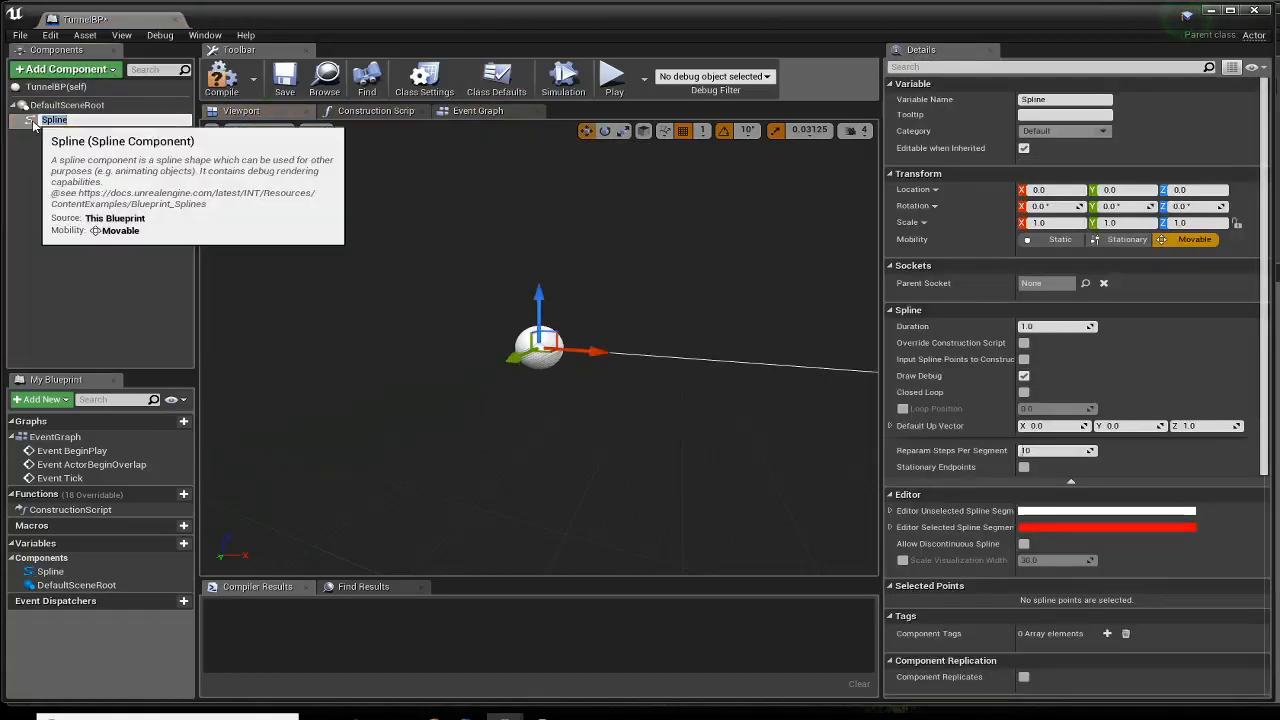
pyautogui.press('Return')
pyautogui.click(238, 94)
# Compare the Input Key and position of the spline's end and start points in the blueprint viewport
pyautogui.moveTo(540, 517); pyautogui.dragTo(693, 437, button='right')
pyautogui.click(784, 383)
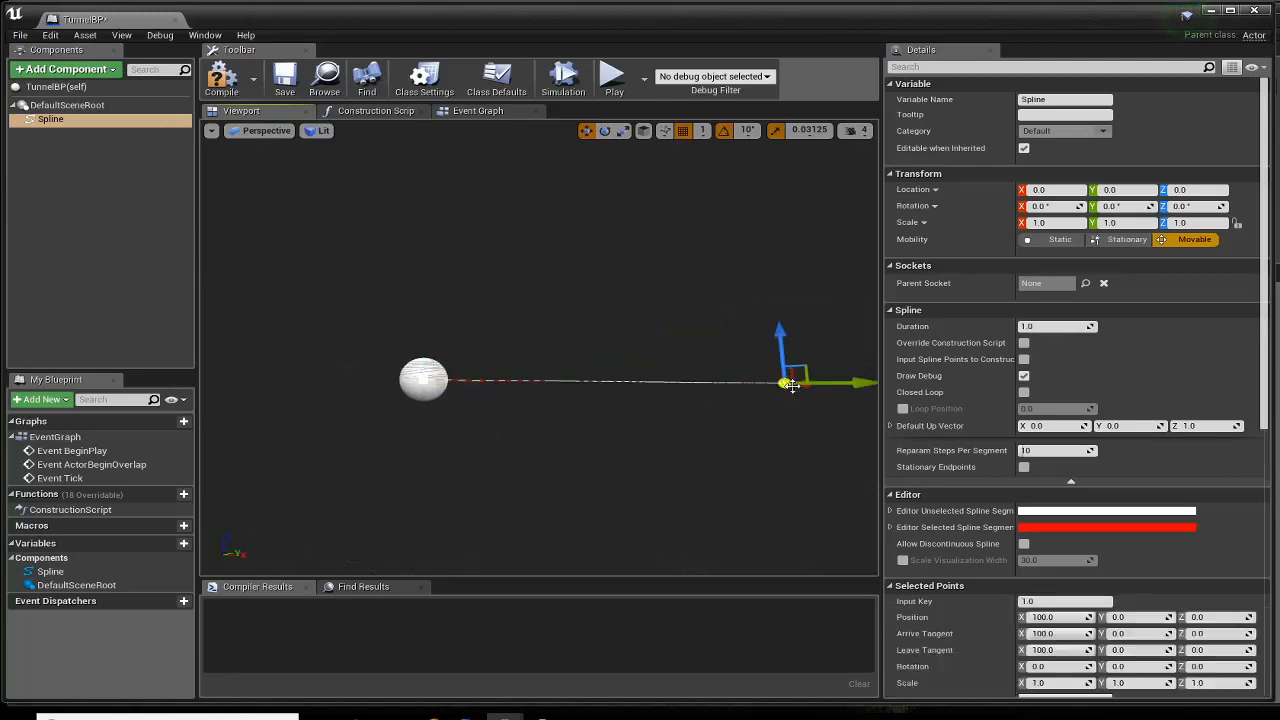
pyautogui.scroll(-3, 1051, 604)
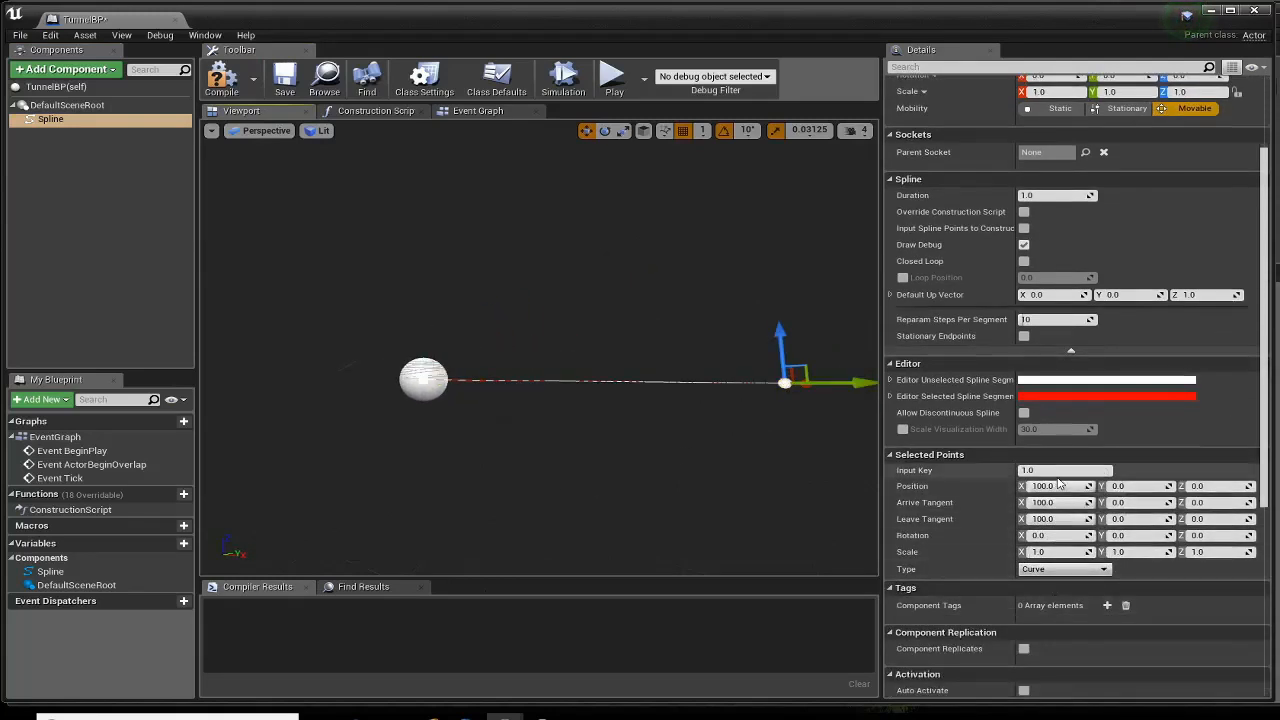
pyautogui.click(1035, 470)
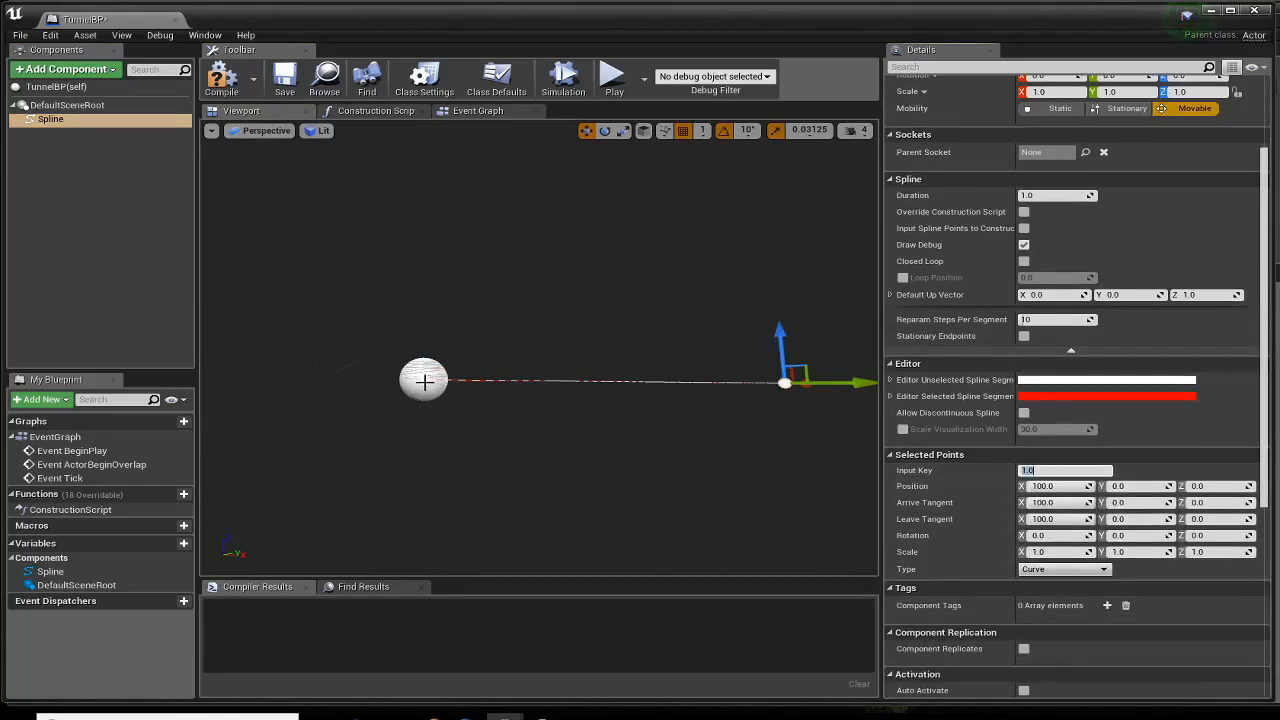
pyautogui.write('0')
pyautogui.press('Return')
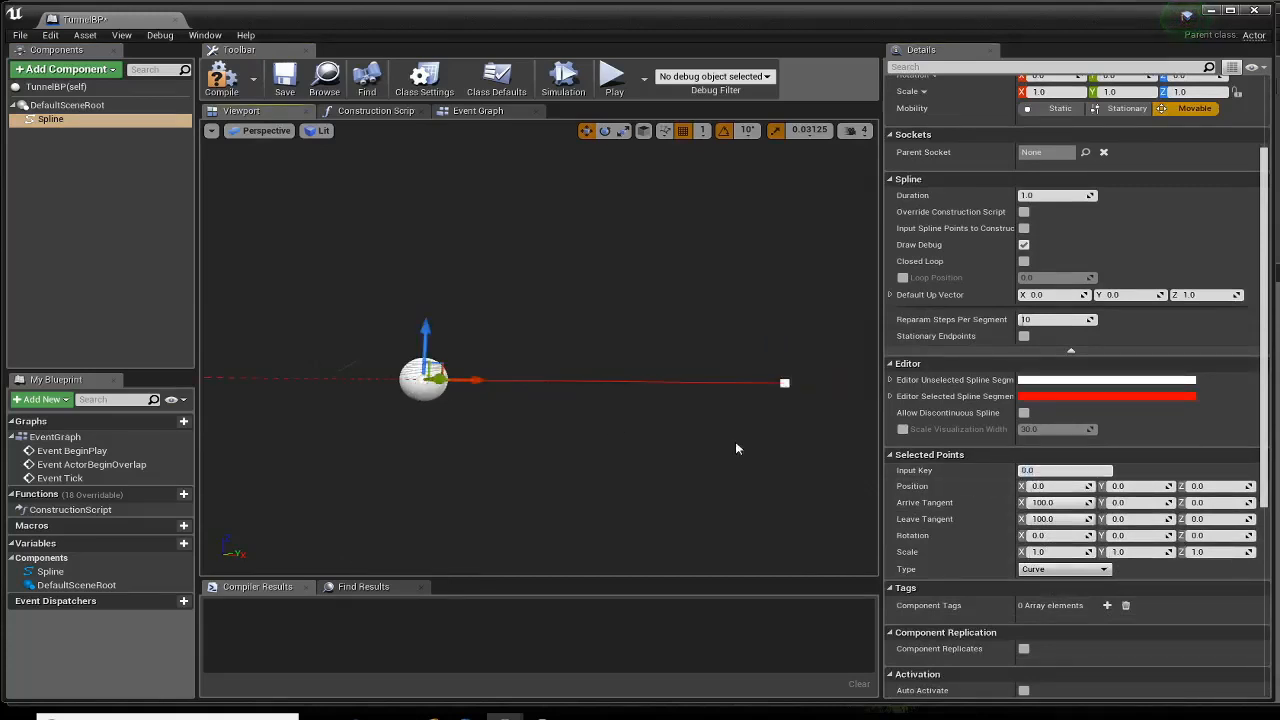
pyautogui.click(785, 383)
pyautogui.moveTo(790, 404); pyautogui.dragTo(712, 382, button='right')
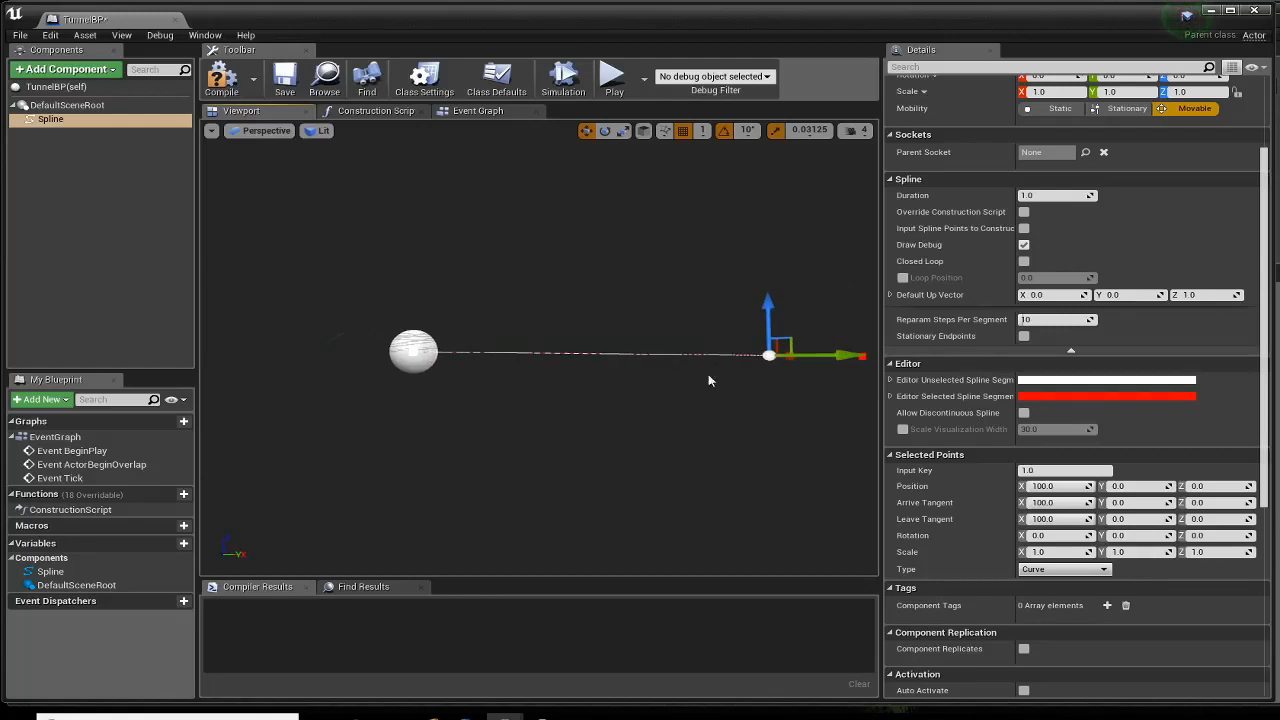
# Compile and save TunnelBP, and add a third spline point beyond the end point at X 311
pyautogui.click(222, 80)
pyautogui.click(284, 80)
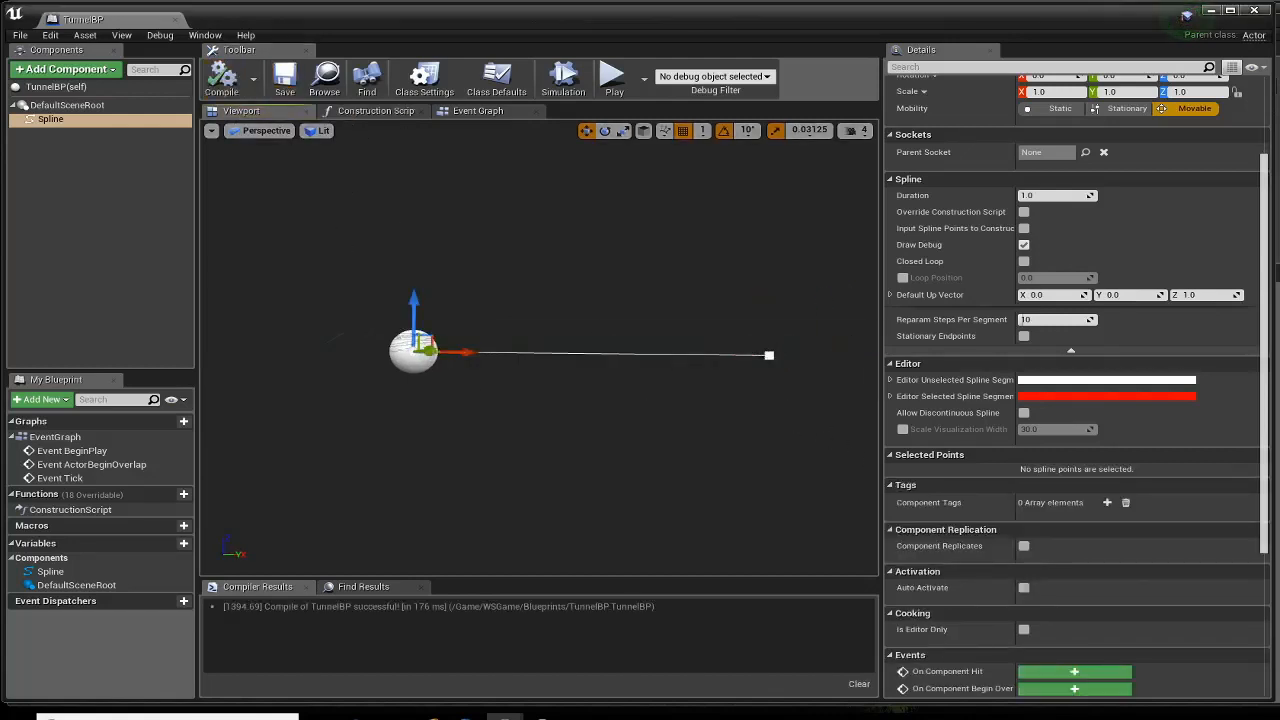
pyautogui.click(769, 355)
pyautogui.moveTo(769, 355); pyautogui.dragTo(968, 280, button='right')
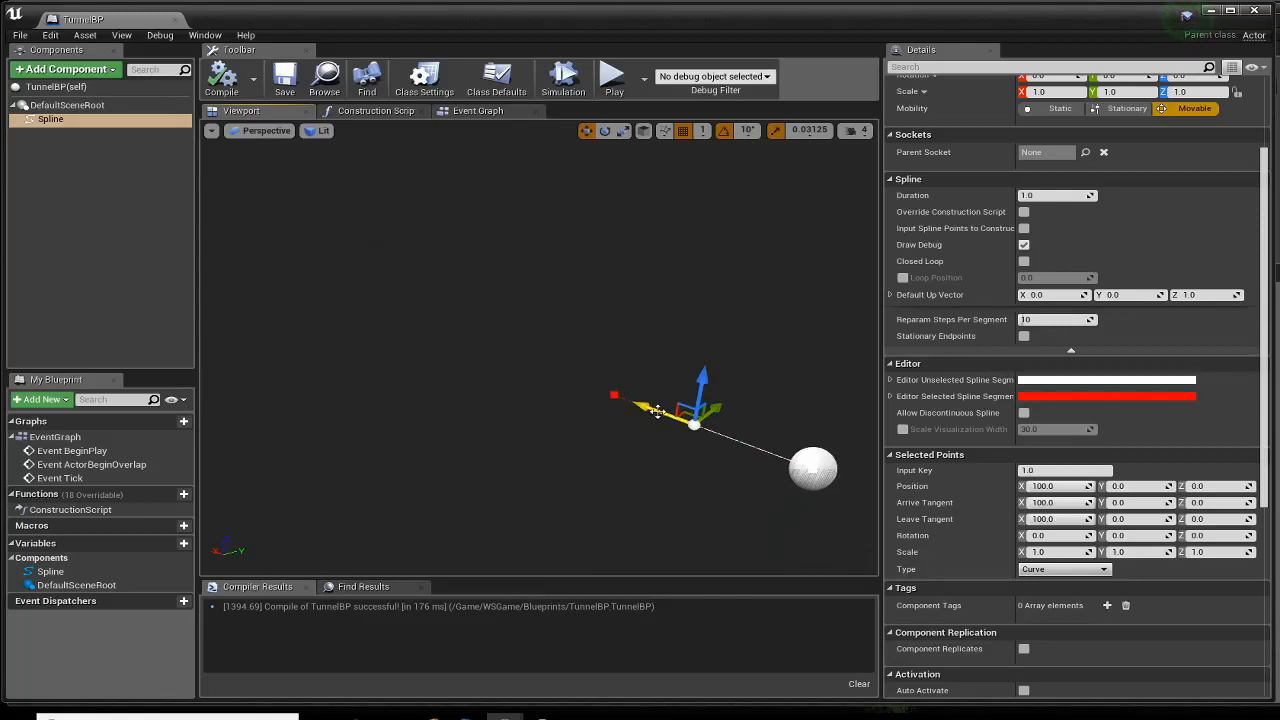
pyautogui.keyDown('alt'); pyautogui.moveTo(674, 407); pyautogui.dragTo(533, 356); pyautogui.keyUp('alt')
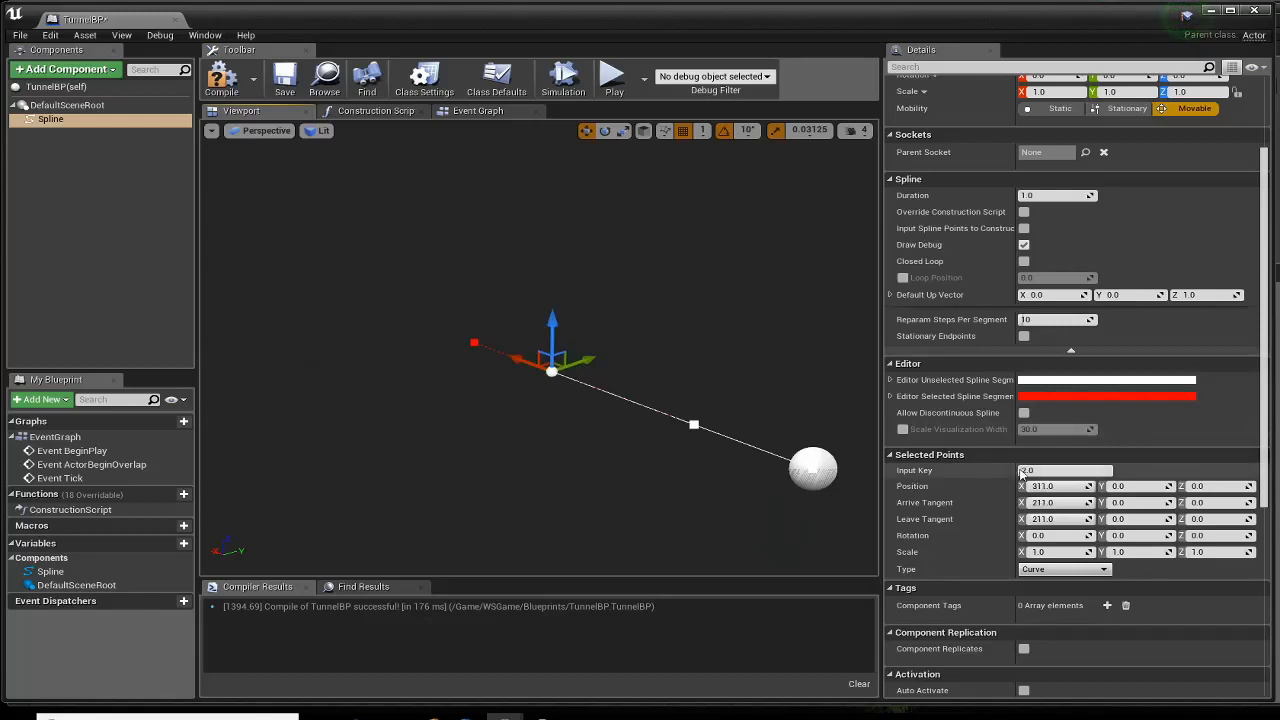
pyautogui.click(816, 472)
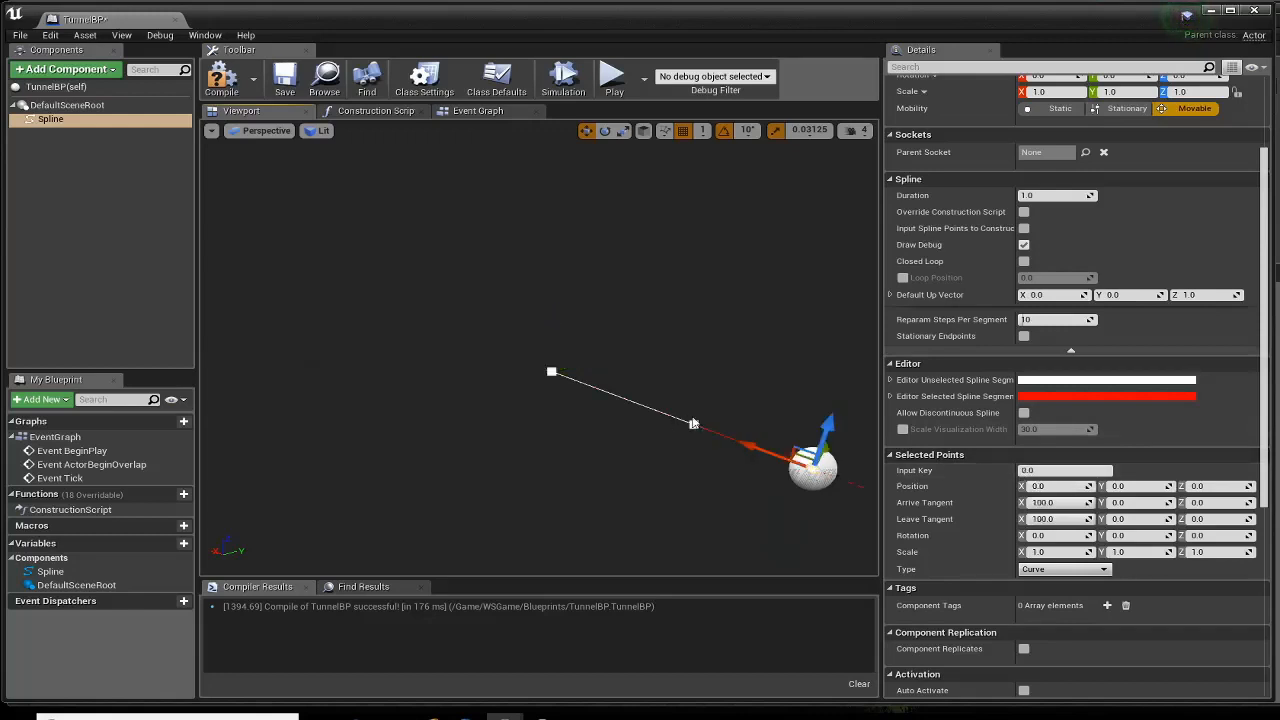
# Move the third spline point sideways and upward to about X 371, Y -246, Z 228, bending the curve
pyautogui.click(693, 424)
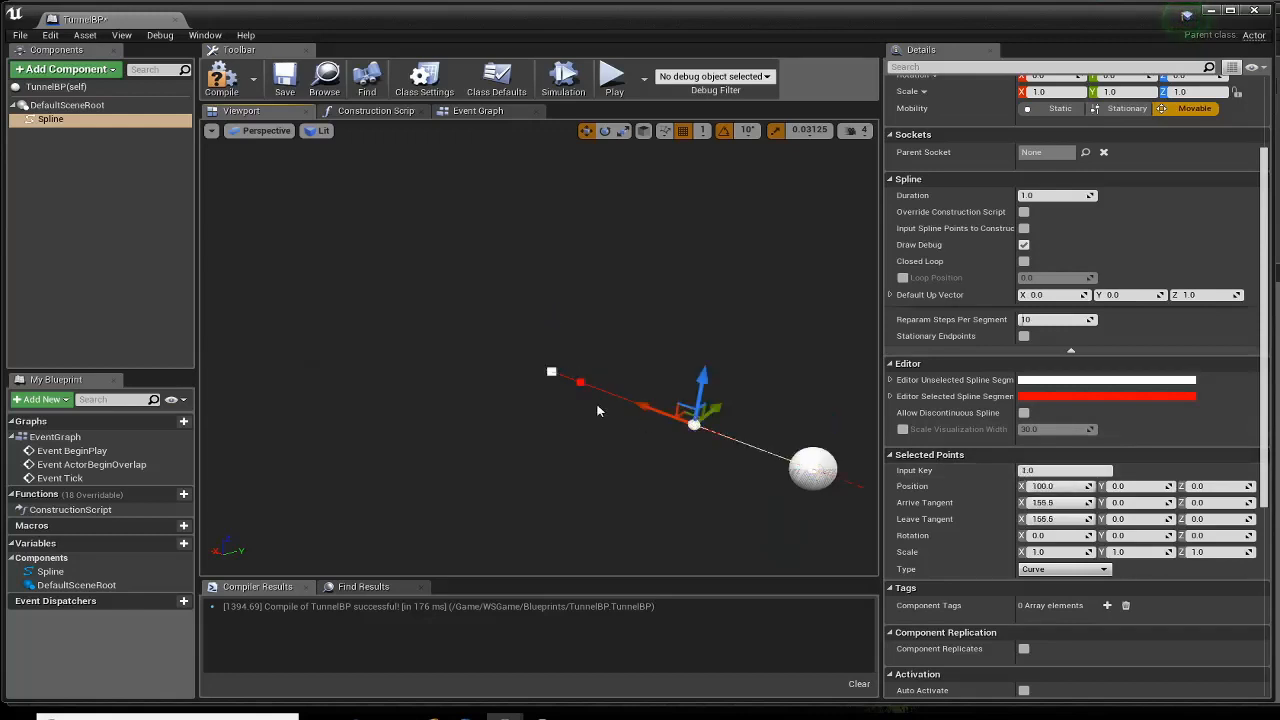
pyautogui.click(551, 372)
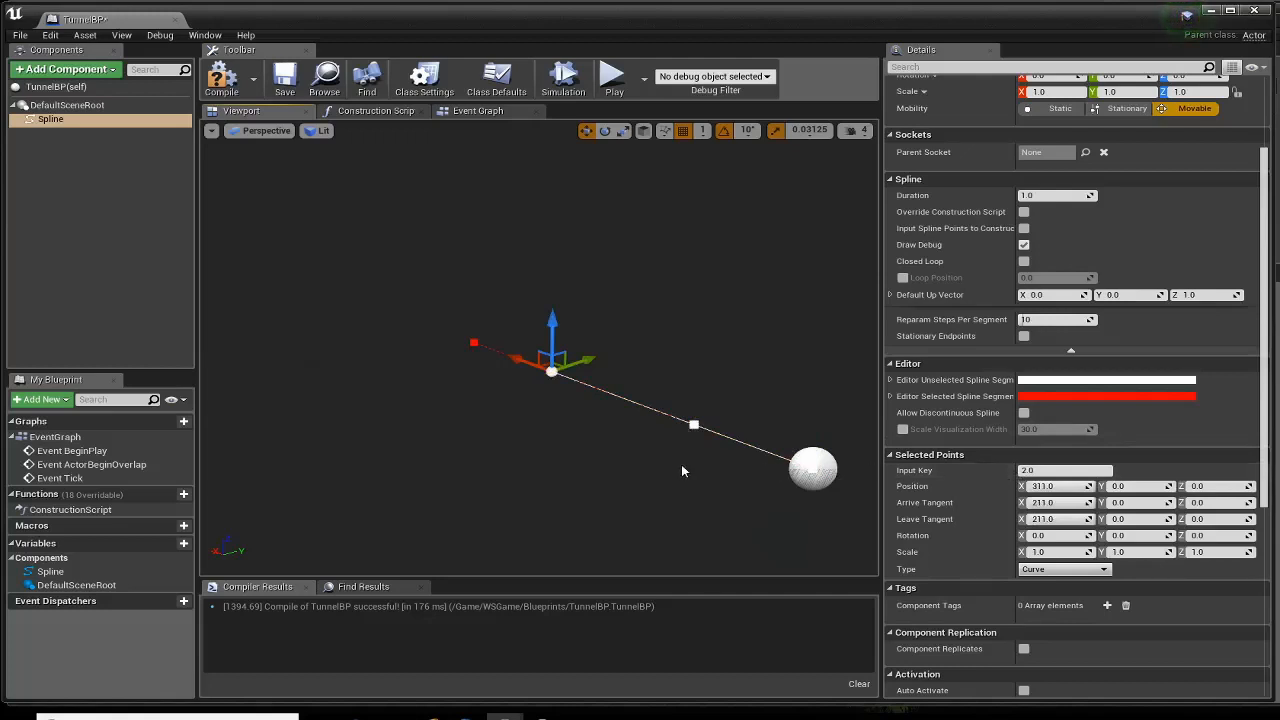
pyautogui.moveTo(682, 470); pyautogui.dragTo(587, 470, button='right')
pyautogui.press('d')
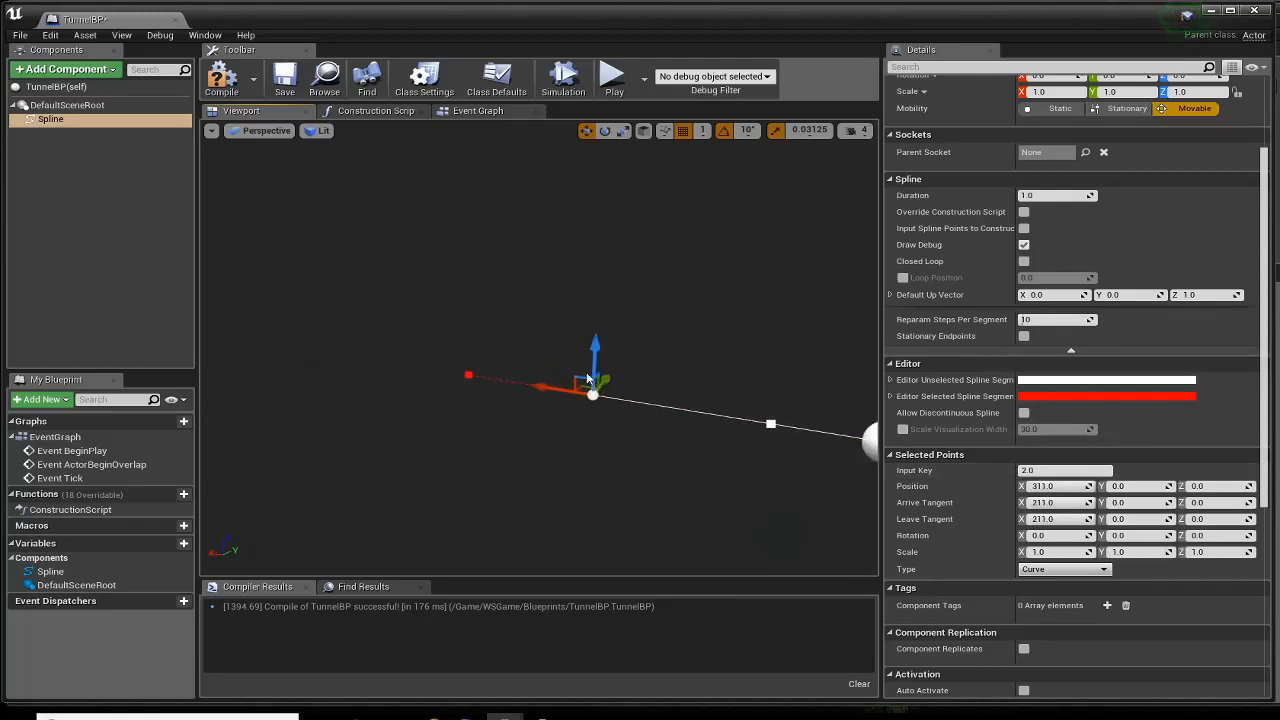
pyautogui.moveTo(588, 378); pyautogui.dragTo(506, 314)
pyautogui.moveTo(506, 314)
pyautogui.mouseDown(button='right')
pyautogui.moveTo(484, 244)
pyautogui.moveTo(446, 230)
pyautogui.moveTo(240, 234)
pyautogui.moveTo(515, 336)
pyautogui.mouseUp(button='right')
pyautogui.click(700, 257)
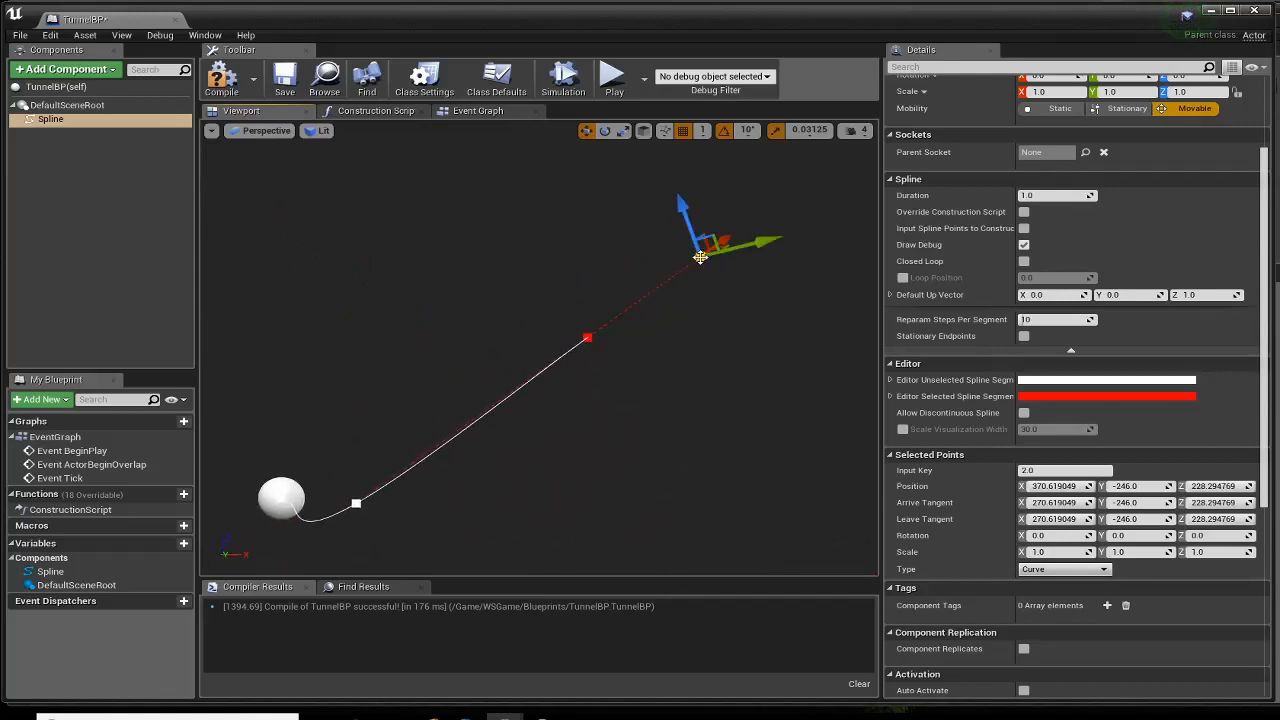
# Reshape the curve through the end point's tangent handles, to tangents of about X 540, Y 150, Z 228
pyautogui.moveTo(728, 250); pyautogui.dragTo(820, 460)
pyautogui.moveTo(820, 460); pyautogui.dragTo(1010, 422, button='right')
pyautogui.moveTo(605, 268); pyautogui.dragTo(817, 449)
pyautogui.moveTo(817, 449); pyautogui.dragTo(787, 347, button='right')
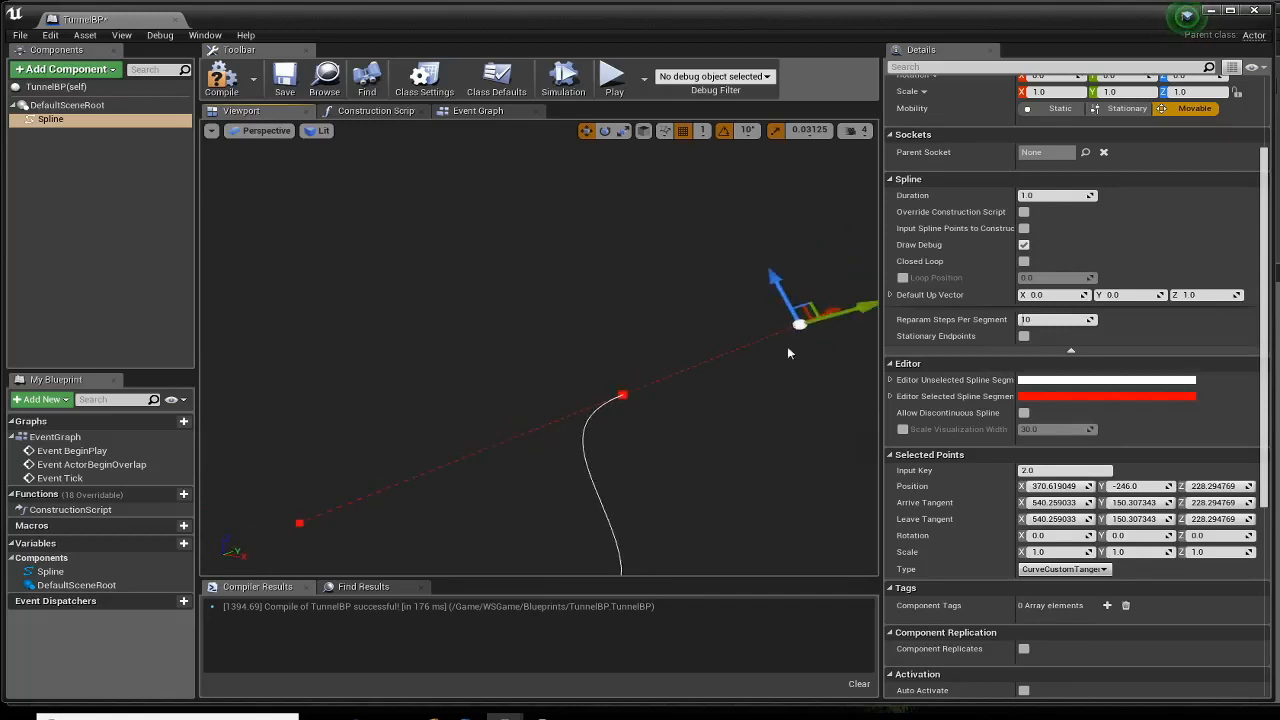
# From the top view, rotate the spline's end point to about X -14, Y -11, Z -45, and return to the perspective view
pyautogui.click(266, 131)
pyautogui.click(265, 171)
pyautogui.scroll(-1, 433, 375)
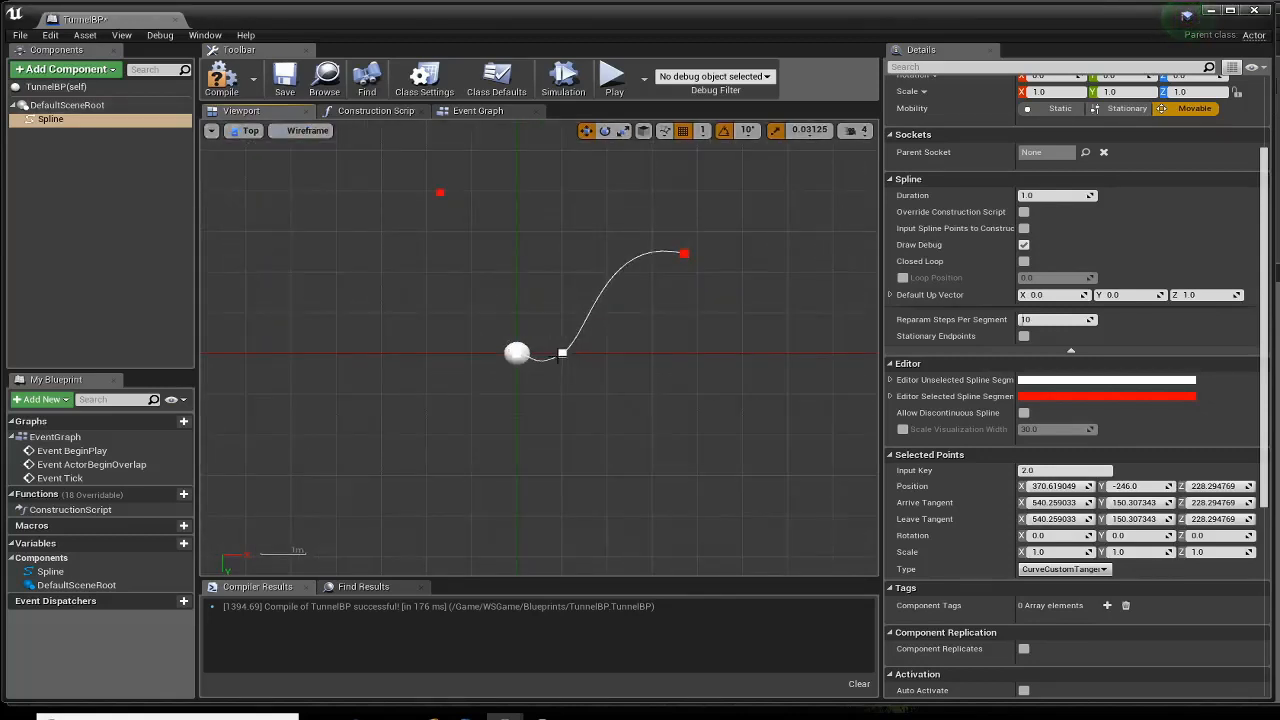
pyautogui.moveTo(674, 348); pyautogui.dragTo(527, 472, button='right')
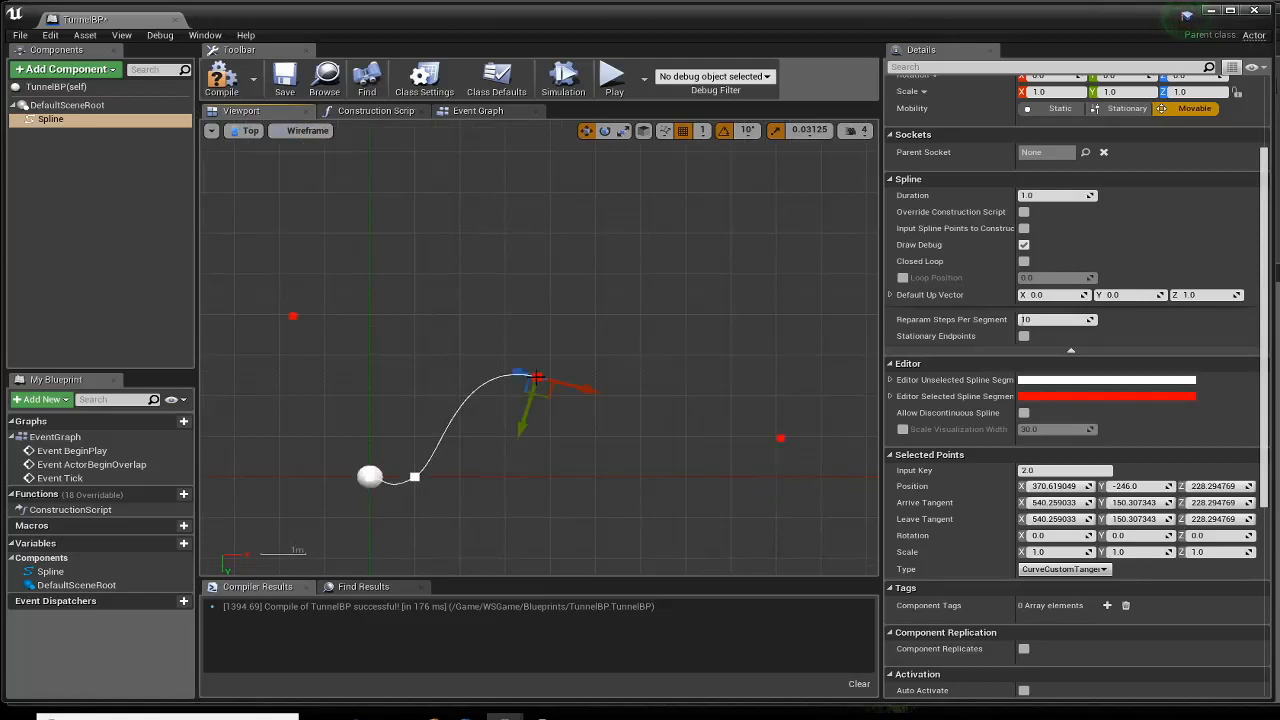
pyautogui.click(605, 131)
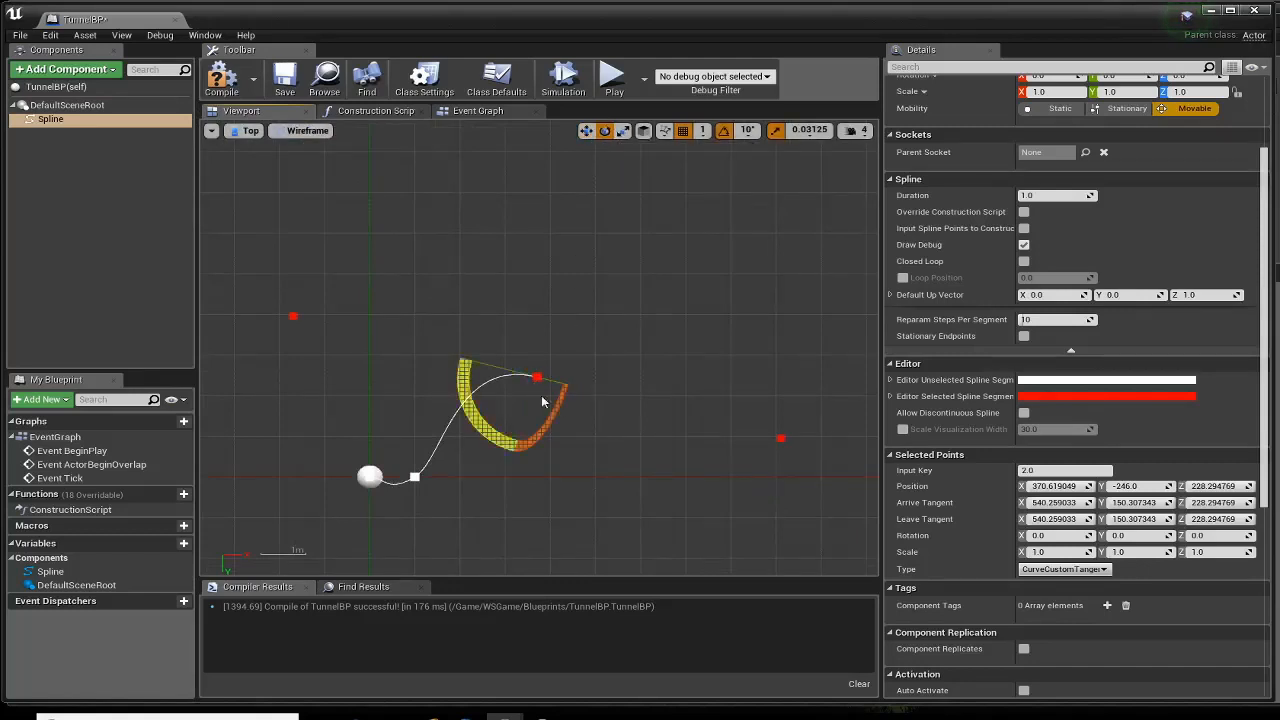
pyautogui.moveTo(468, 412); pyautogui.dragTo(592, 442)
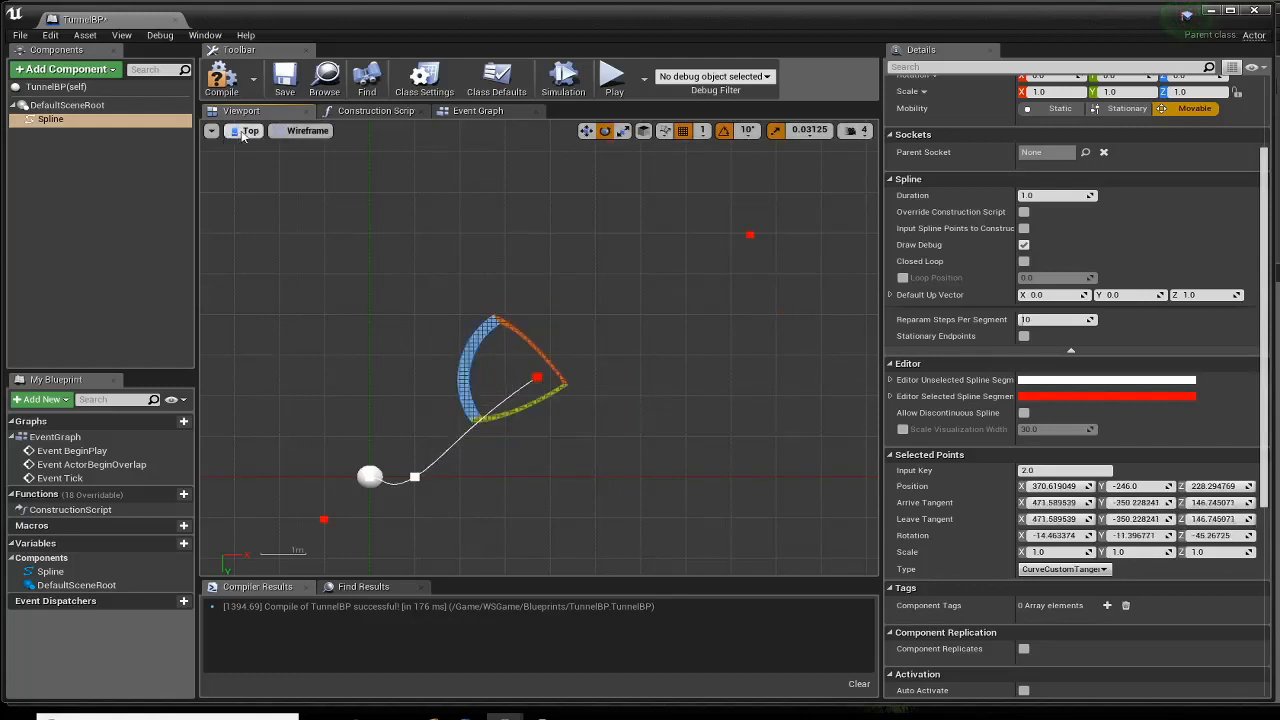
pyautogui.click(249, 131)
pyautogui.click(263, 150)
pyautogui.moveTo(397, 289); pyautogui.dragTo(411, 313, button='right')
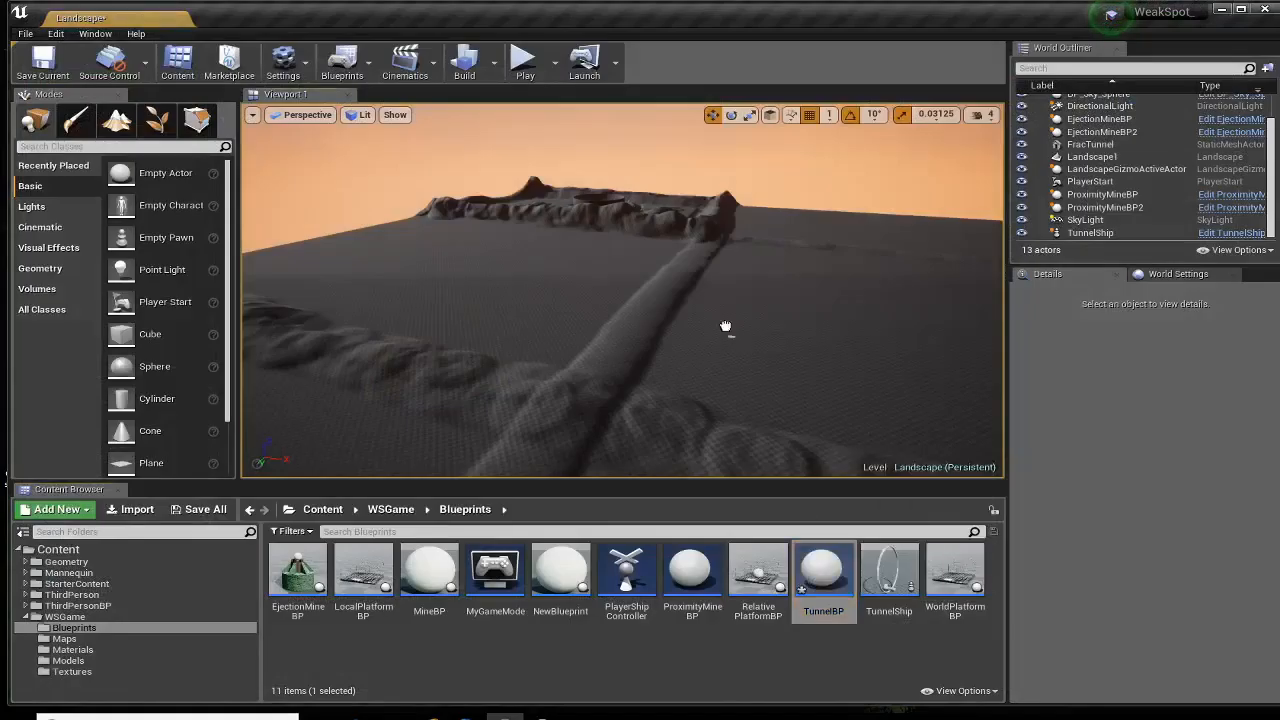
# Place a TunnelBP actor in the level above the landscape at X 1875, Y -1219, Z 5540
pyautogui.click(708, 280)
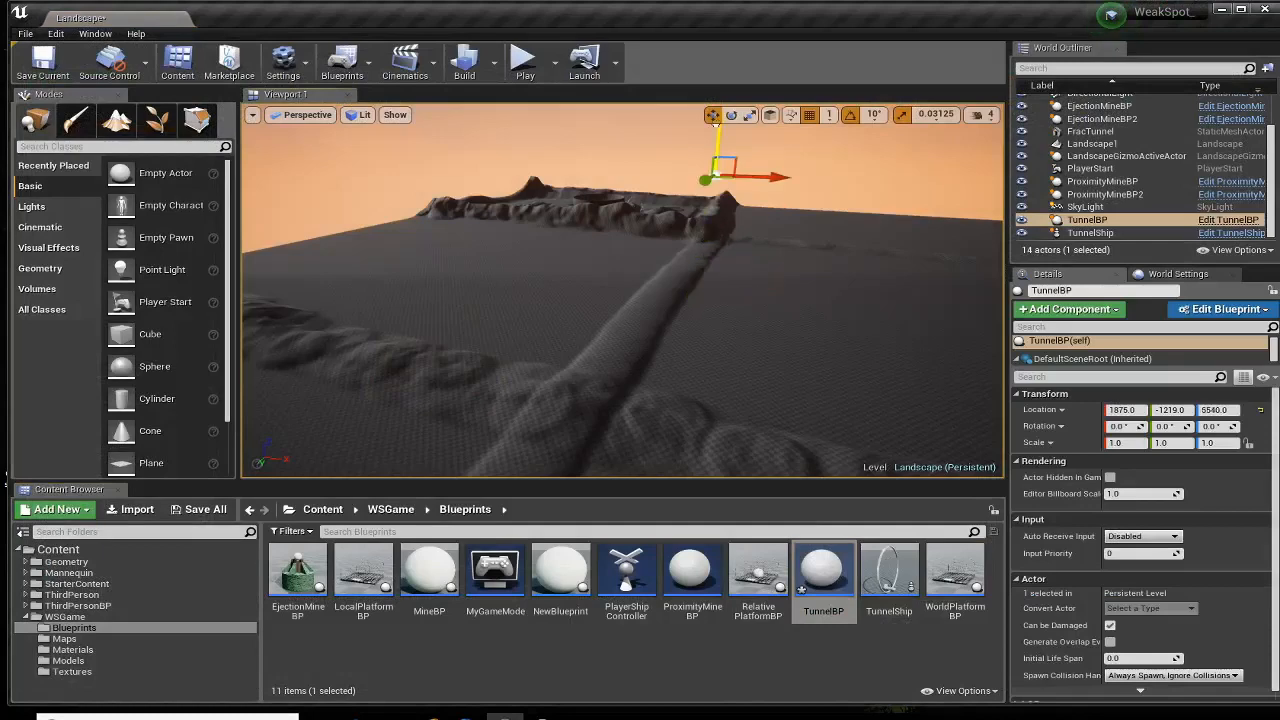
pyautogui.moveTo(790, 200); pyautogui.dragTo(715, 261, button='right')
pyautogui.press('w')
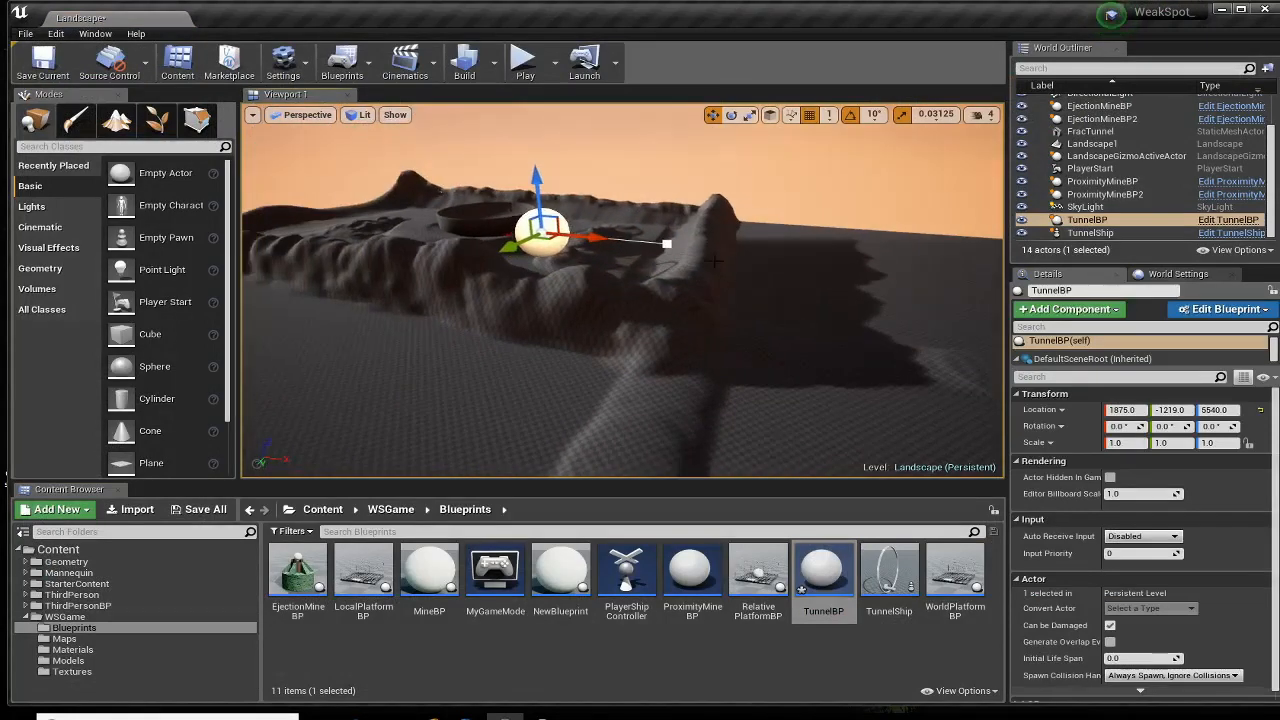
# Extend the placed TunnelBP's spline with a third point beyond its end point and shift that point upward
pyautogui.click(667, 245)
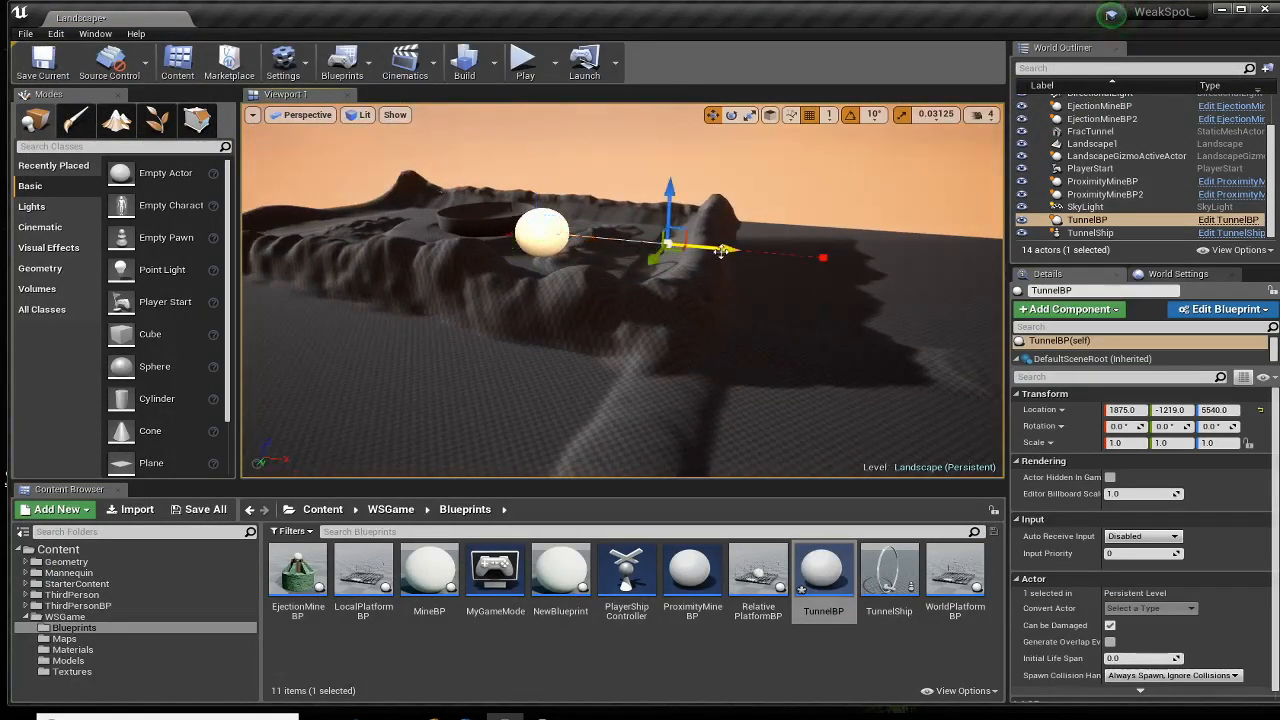
pyautogui.moveTo(720, 251); pyautogui.dragTo(841, 279)
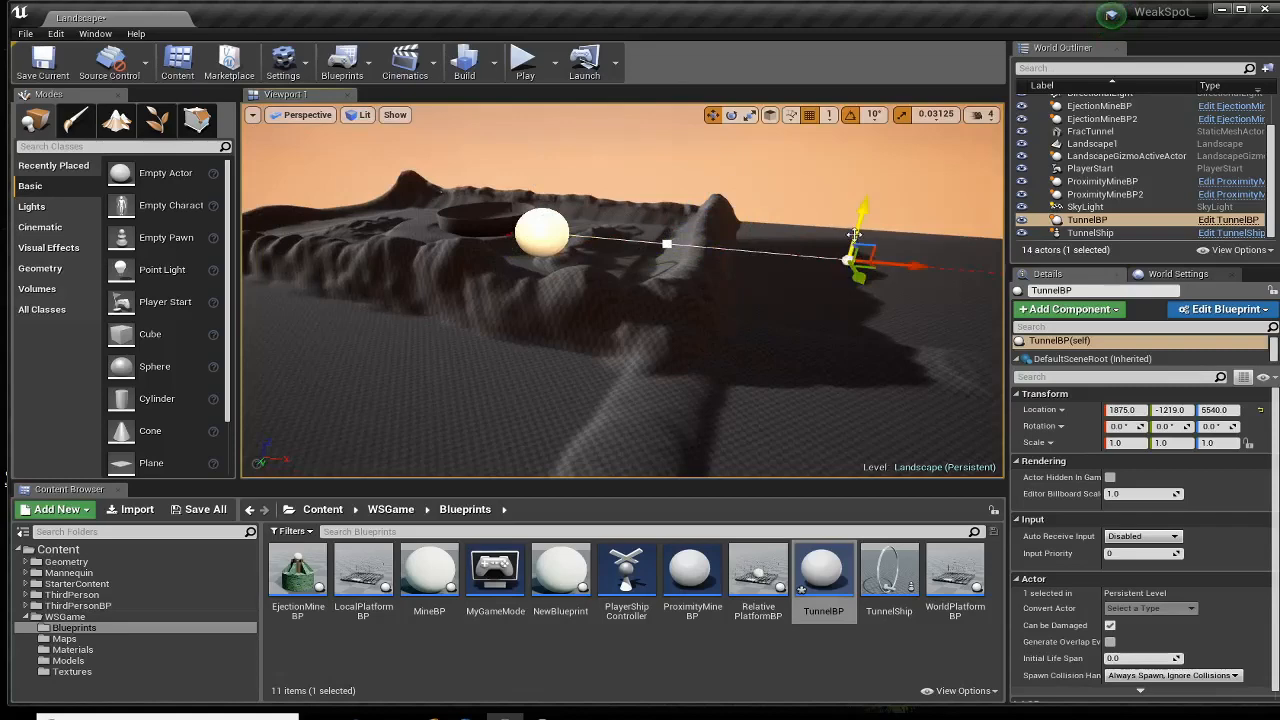
pyautogui.moveTo(854, 234); pyautogui.dragTo(856, 138)
pyautogui.moveTo(620, 300); pyautogui.dragTo(625, 205, button='right')
pyautogui.press('f')
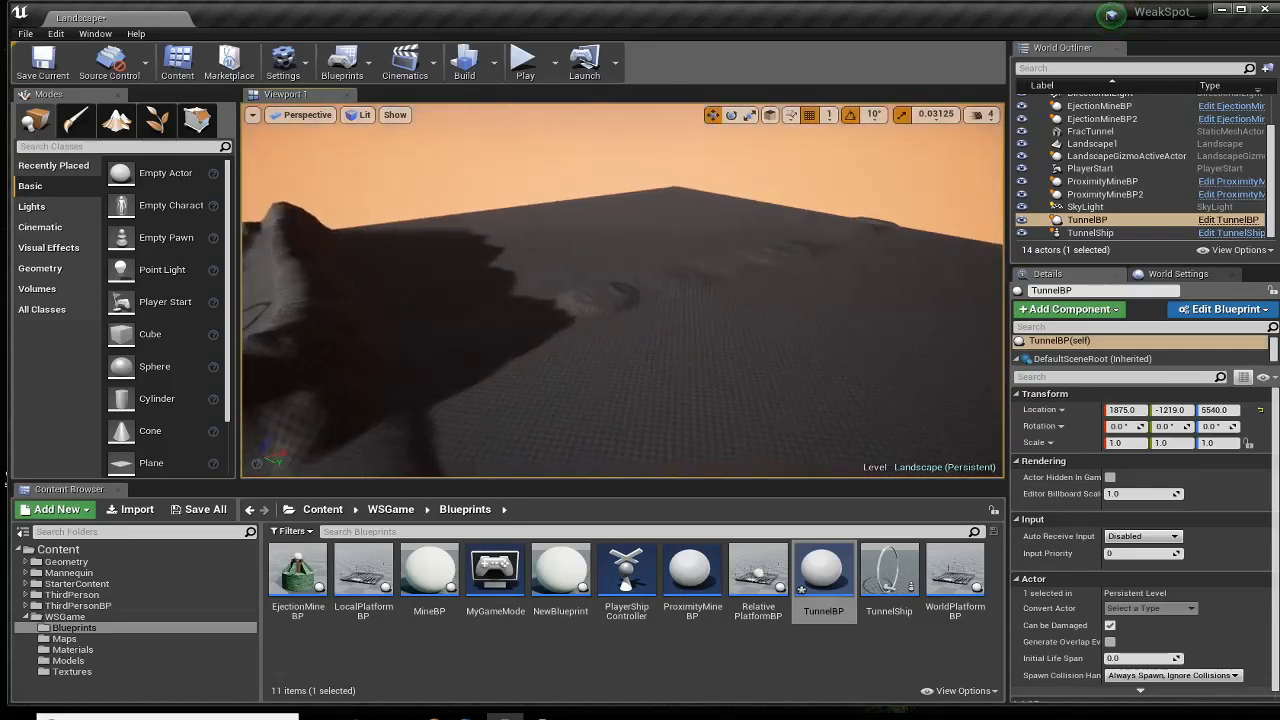
# Cycle the transform gizmo between world and local space, and nudge the spline's end point along its local X axis
pyautogui.click(775, 119)
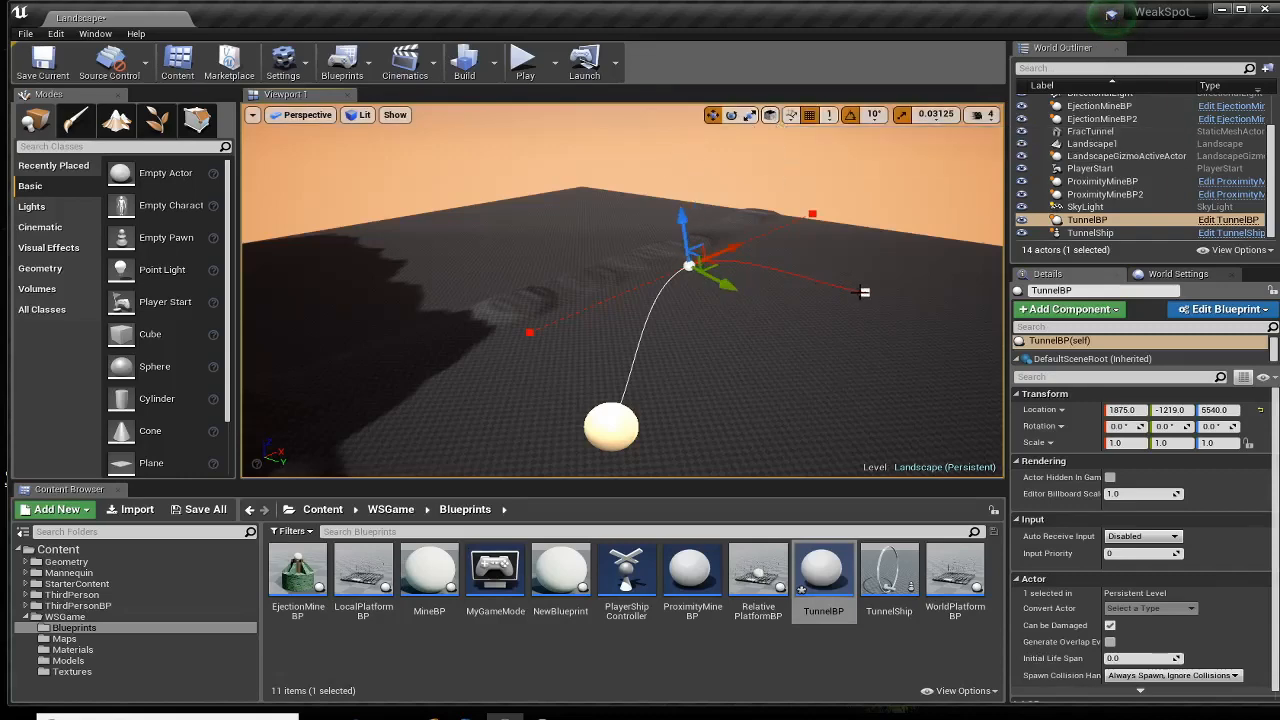
pyautogui.click(864, 292)
pyautogui.click(771, 116)
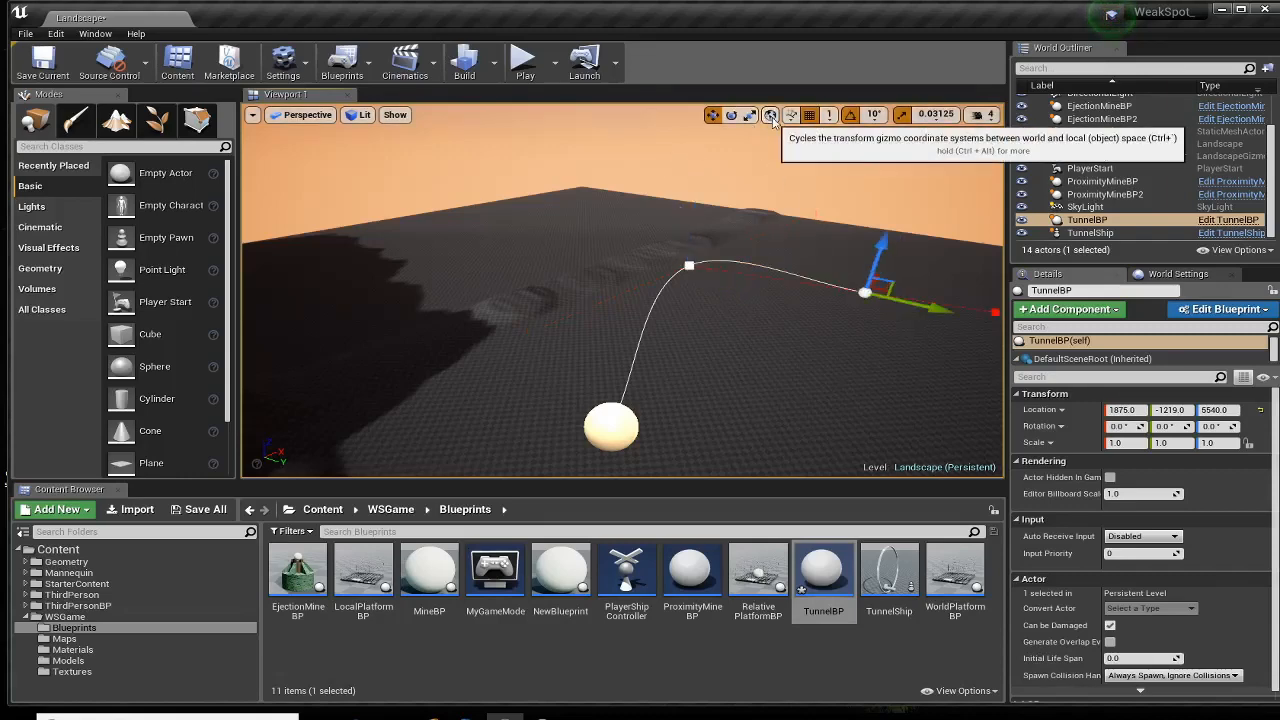
pyautogui.click(771, 118)
pyautogui.moveTo(819, 373); pyautogui.dragTo(868, 358, button='right')
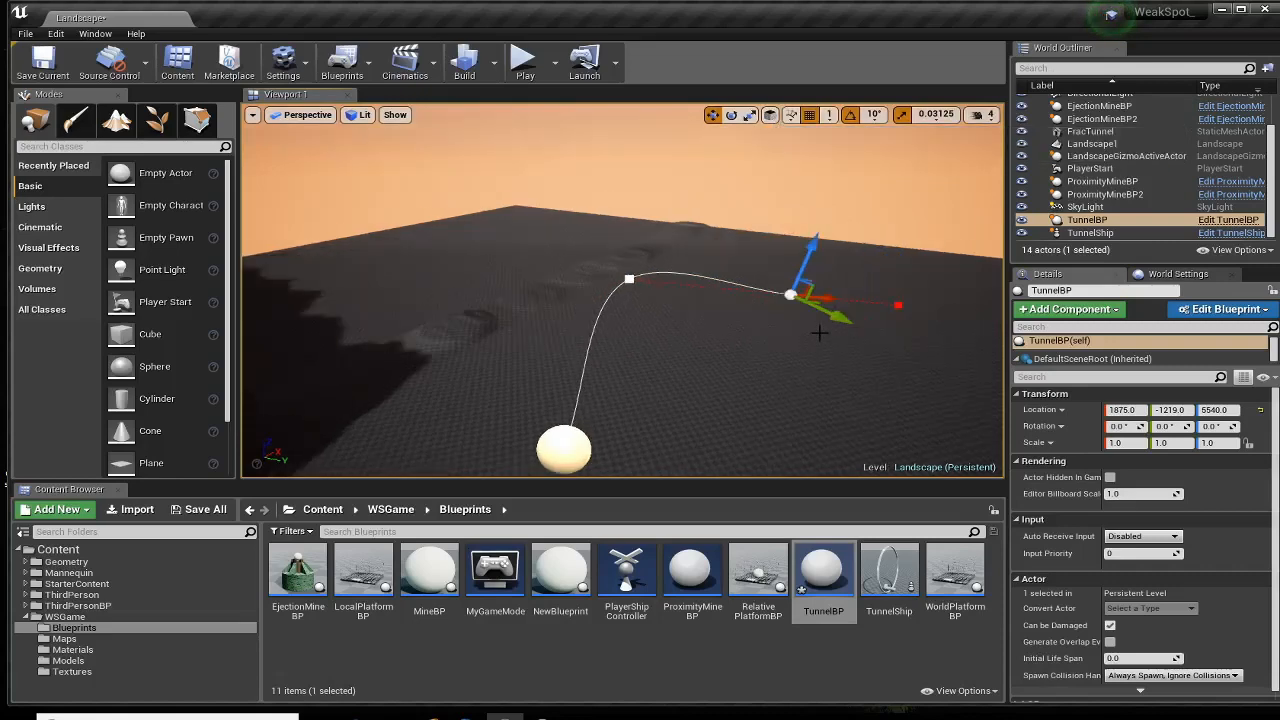
pyautogui.moveTo(826, 300)
pyautogui.mouseDown()
pyautogui.moveTo(852, 296)
pyautogui.moveTo(818, 297)
pyautogui.mouseUp()
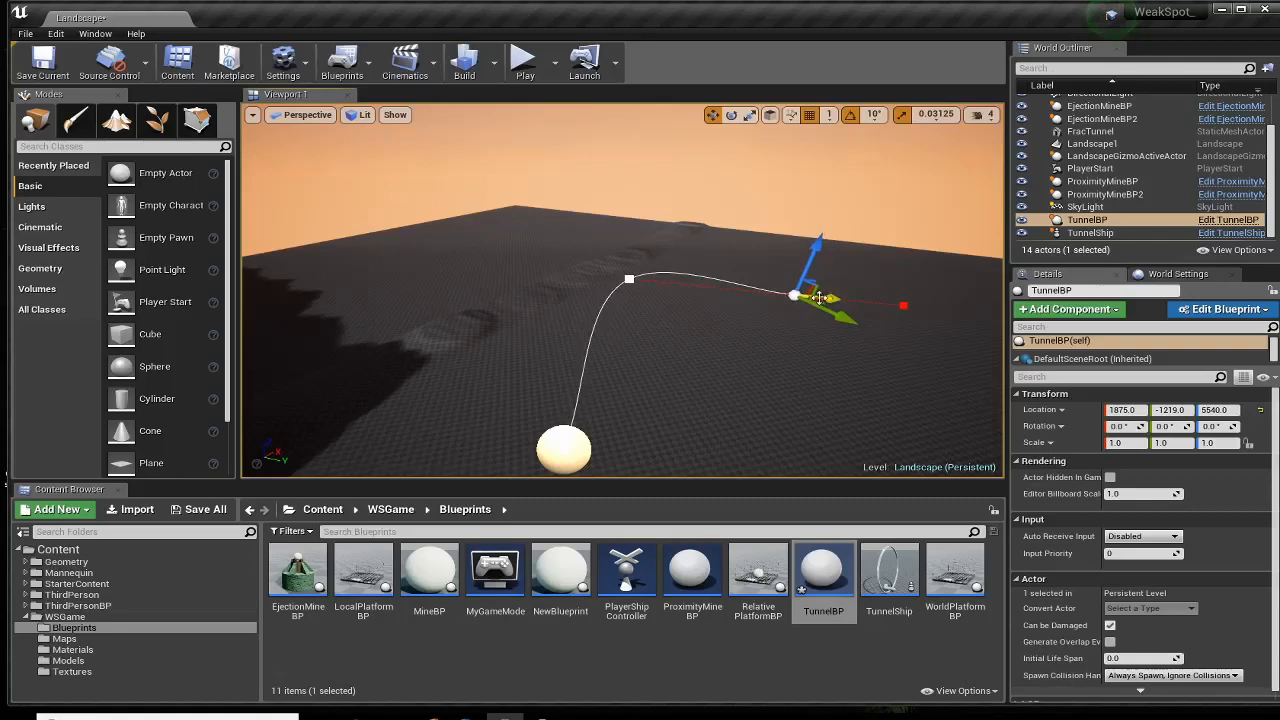
# Set the spline end point's type to Curve, and open the spline point options of the middle point
pyautogui.rightClick(796, 297)
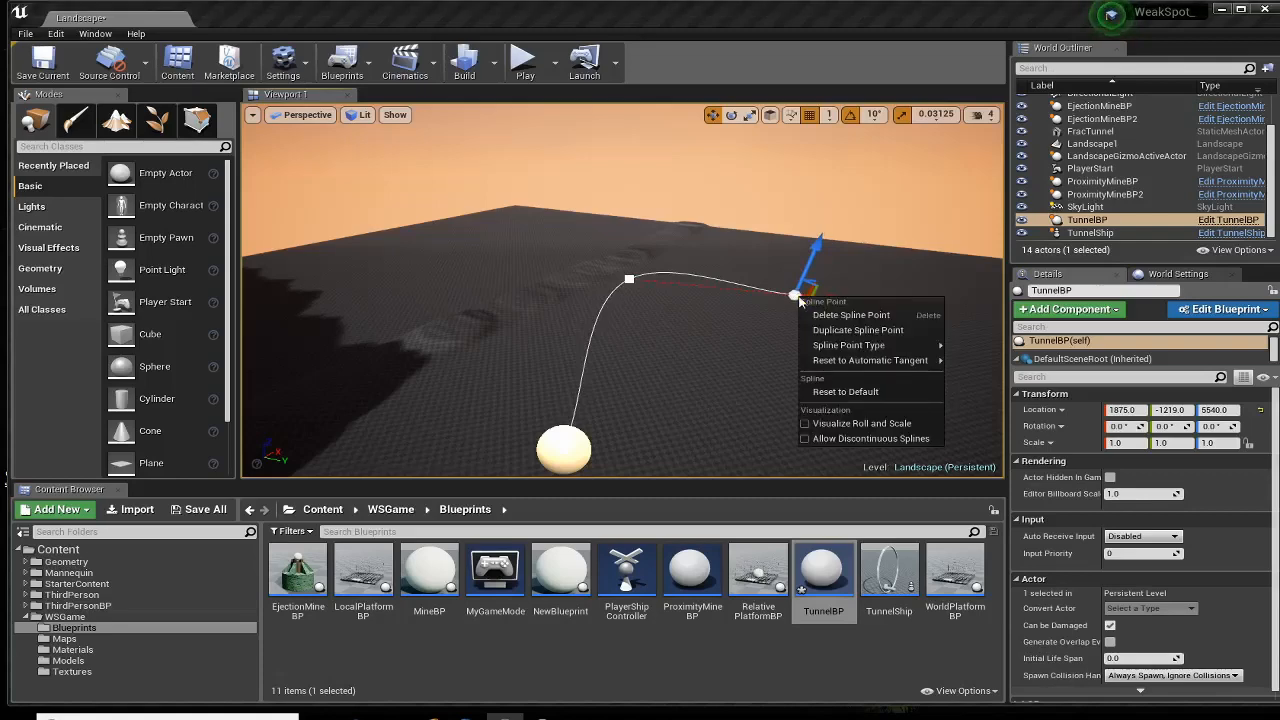
pyautogui.moveTo(843, 350)
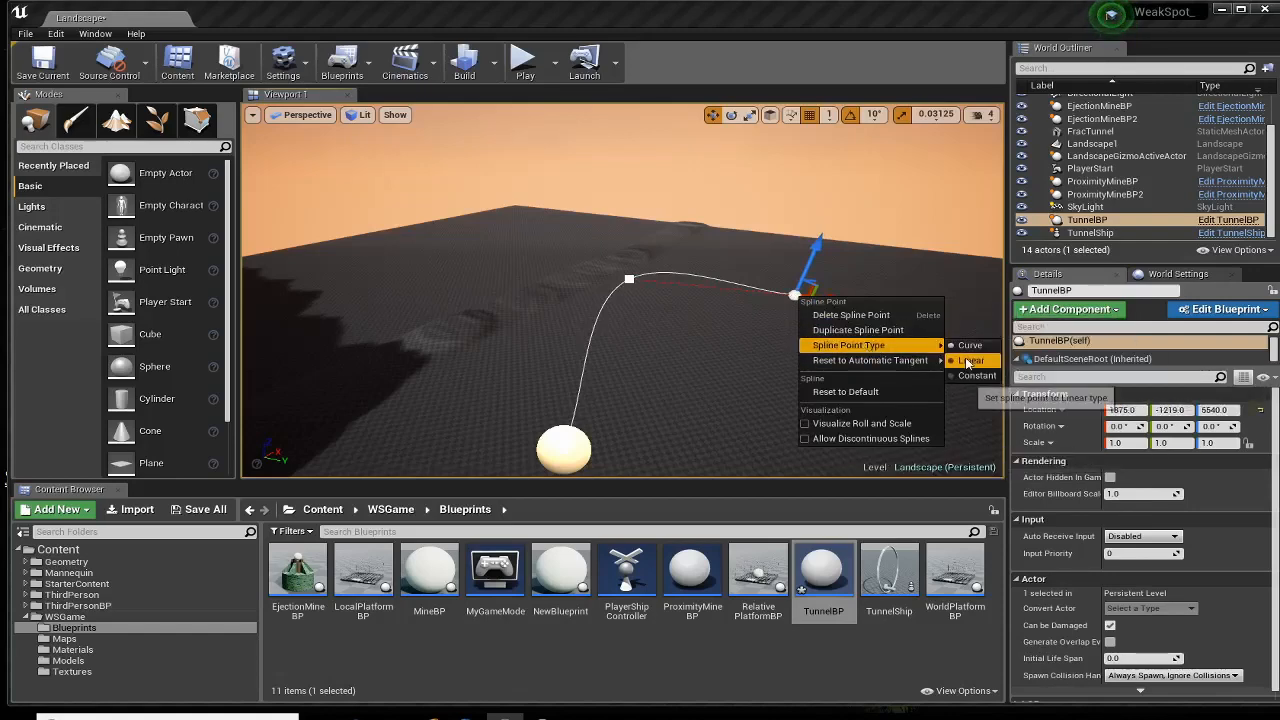
pyautogui.click(971, 349)
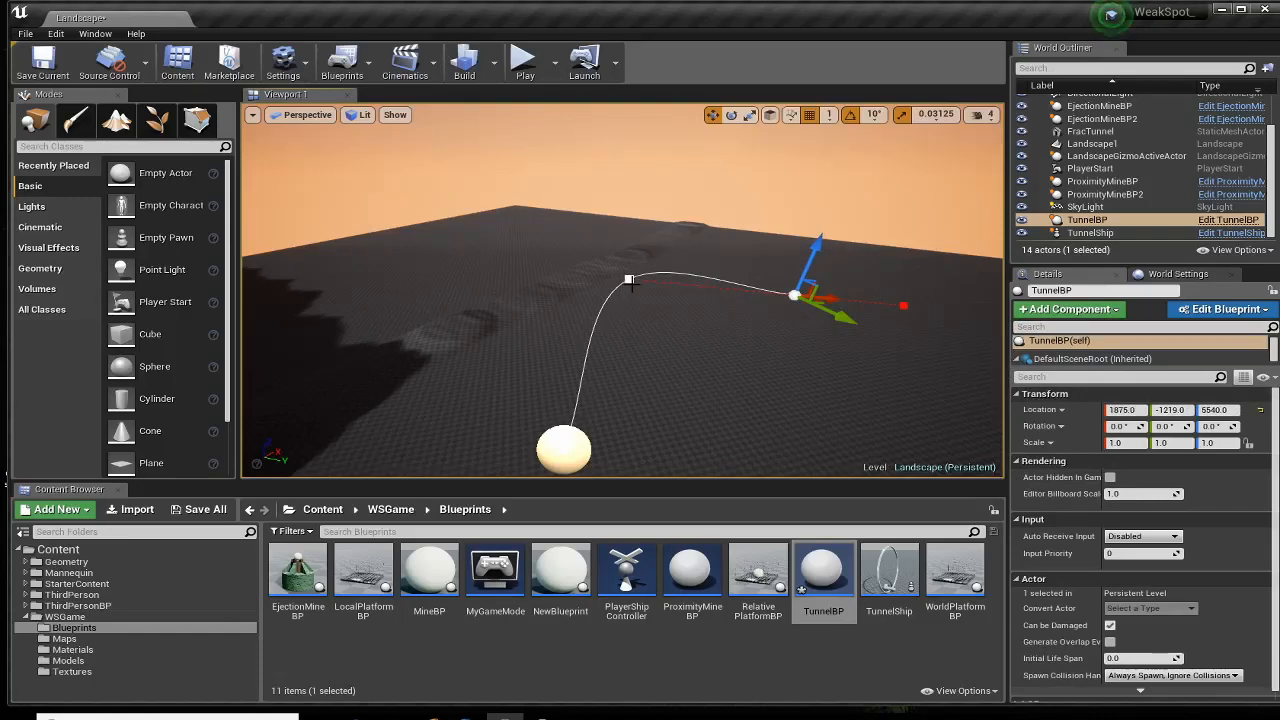
pyautogui.rightClick(631, 281)
pyautogui.moveTo(705, 330)
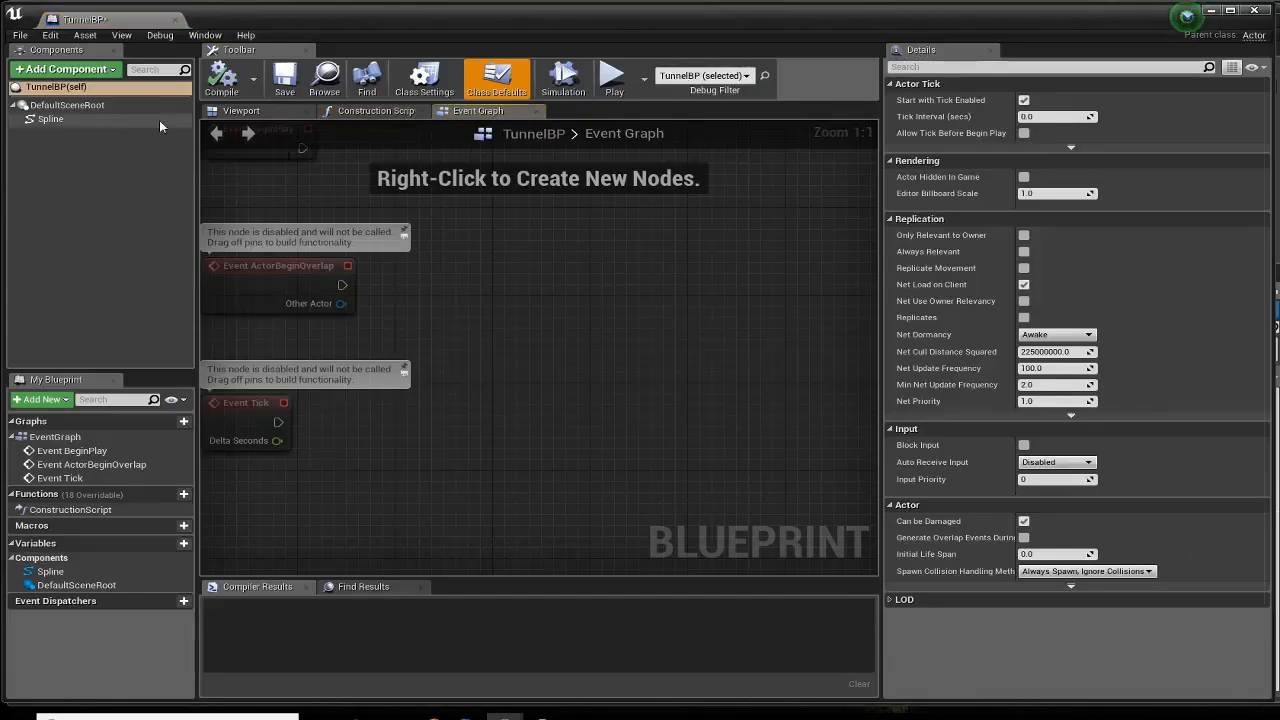
# In TunnelBP's Event Graph, add a Spline reference and connect it to a Get Number Of Spline Points node
pyautogui.click(50, 119)
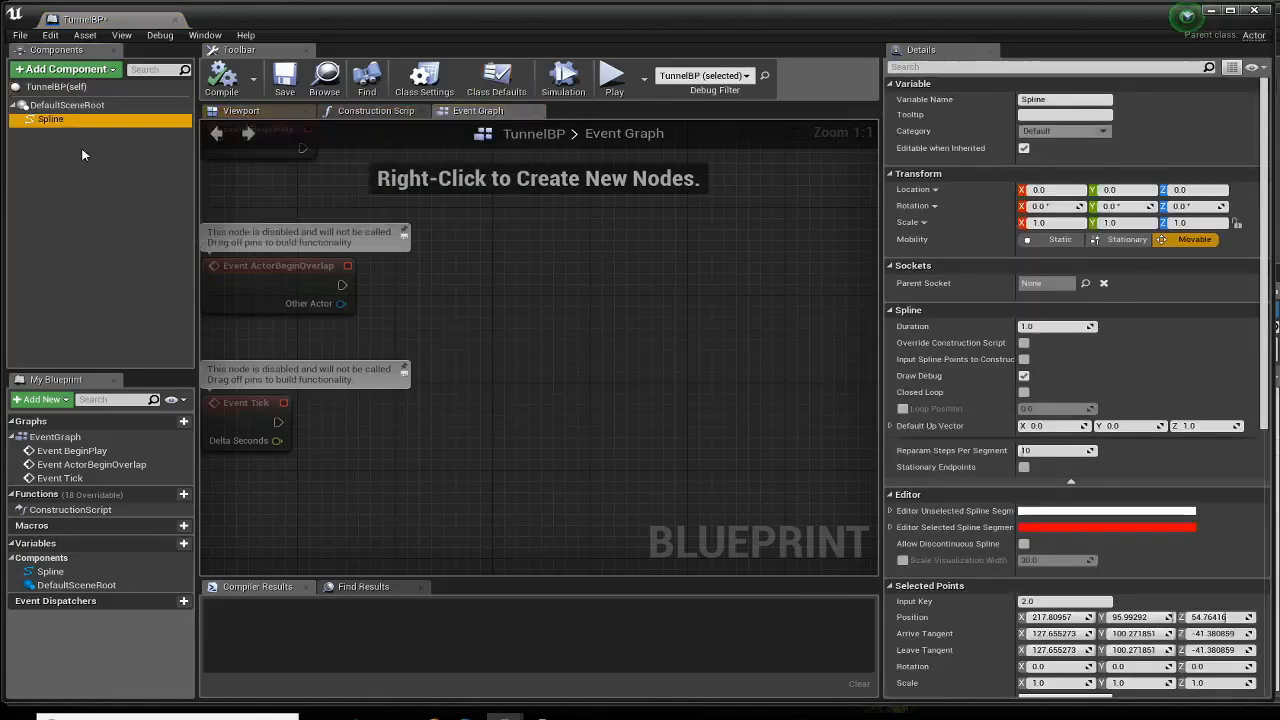
pyautogui.moveTo(427, 232); pyautogui.dragTo(503, 359, button='right')
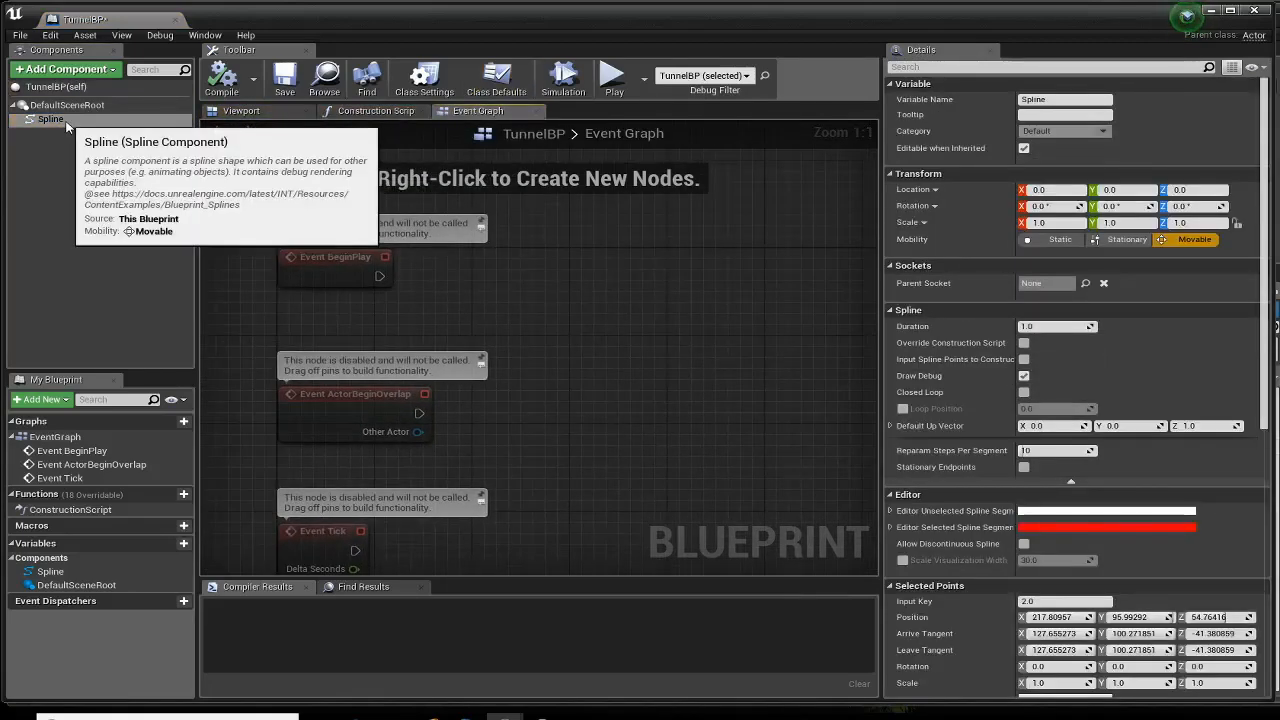
pyautogui.moveTo(66, 125); pyautogui.dragTo(515, 545)
pyautogui.moveTo(510, 487); pyautogui.dragTo(520, 187, button='right')
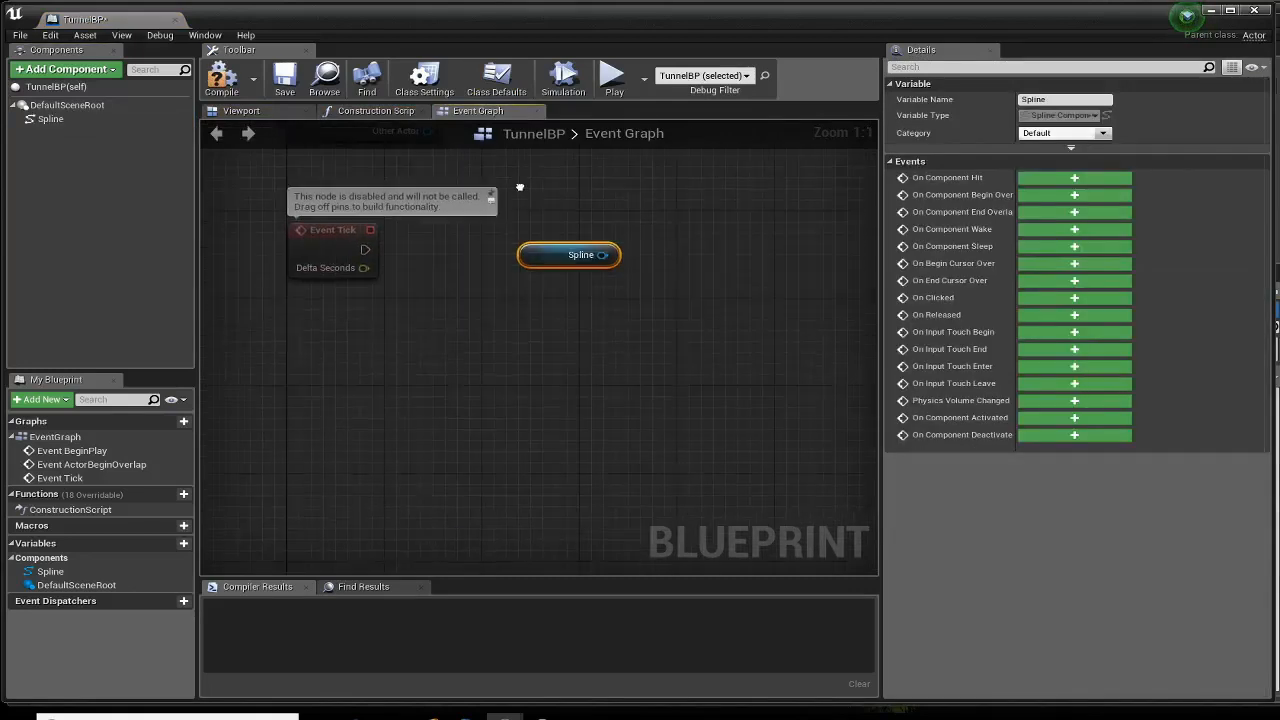
pyautogui.moveTo(534, 253); pyautogui.dragTo(578, 276)
pyautogui.write('get num')
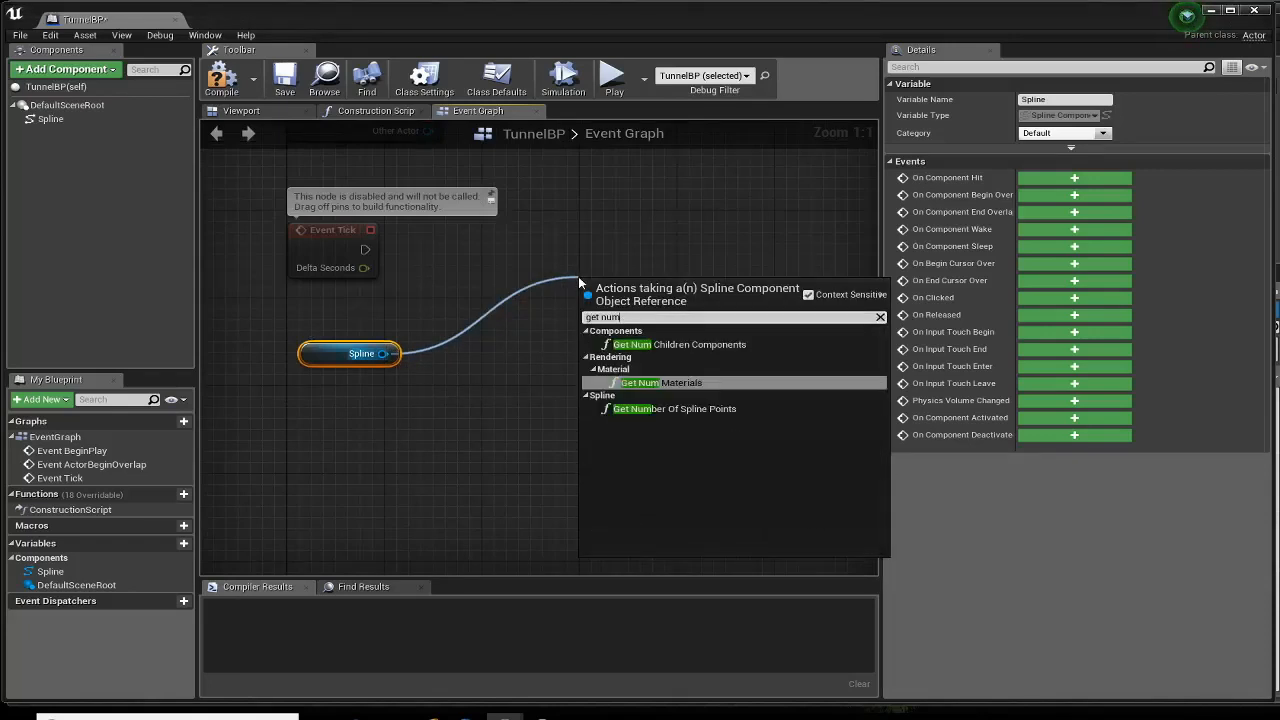
pyautogui.click(638, 408)
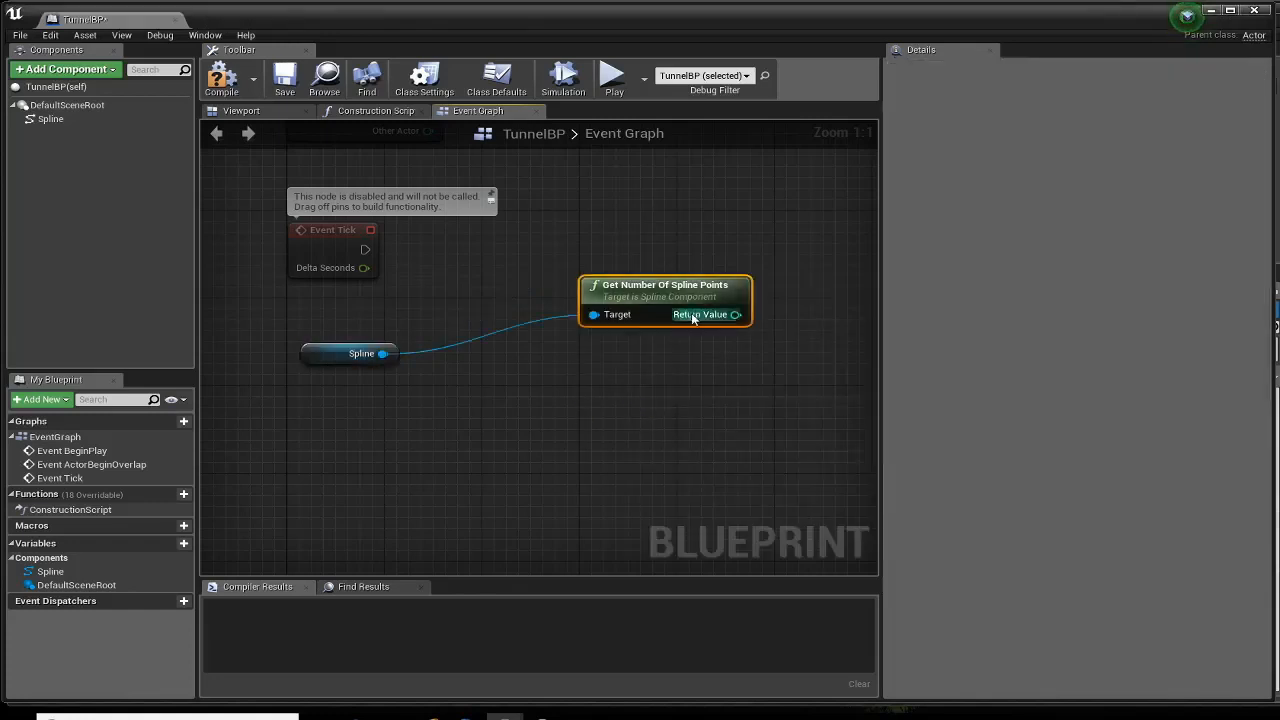
# Add a Get Location at Spline Point node below the first function node, connected to the Spline reference
pyautogui.scroll(5, 694, 314)
pyautogui.moveTo(702, 284); pyautogui.dragTo(541, 357, button='right')
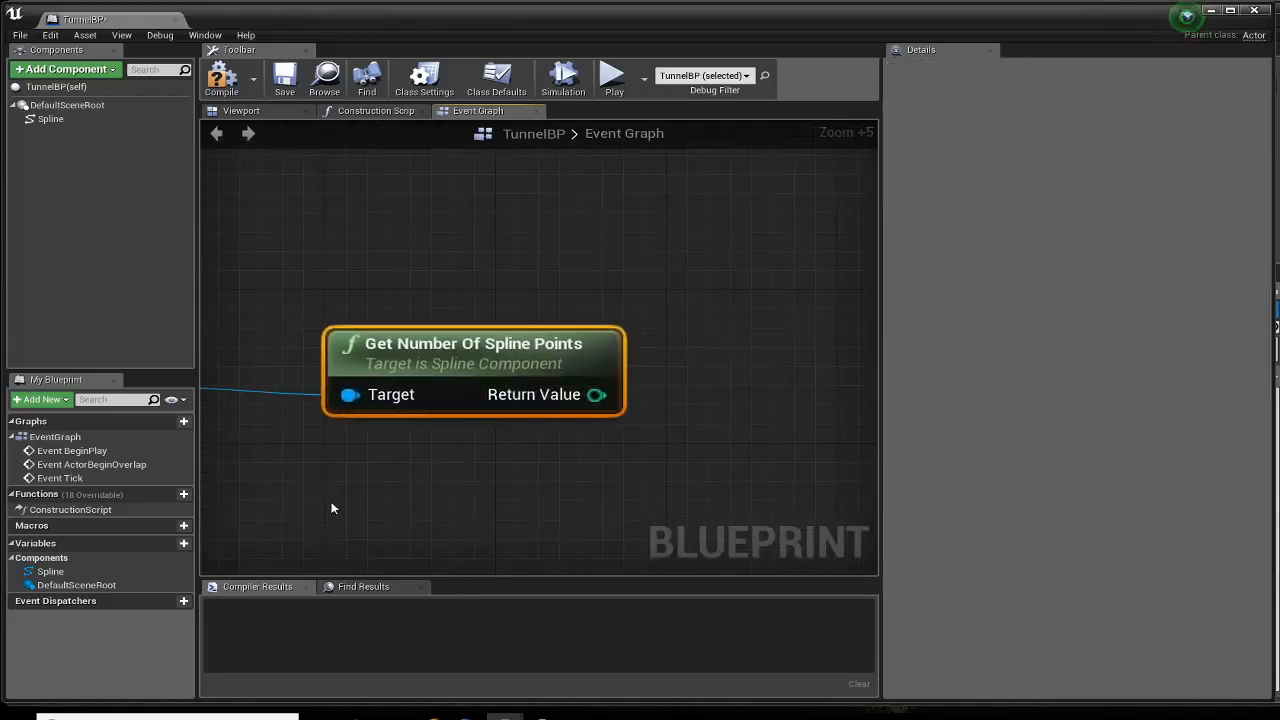
pyautogui.moveTo(331, 509); pyautogui.dragTo(461, 455, button='right')
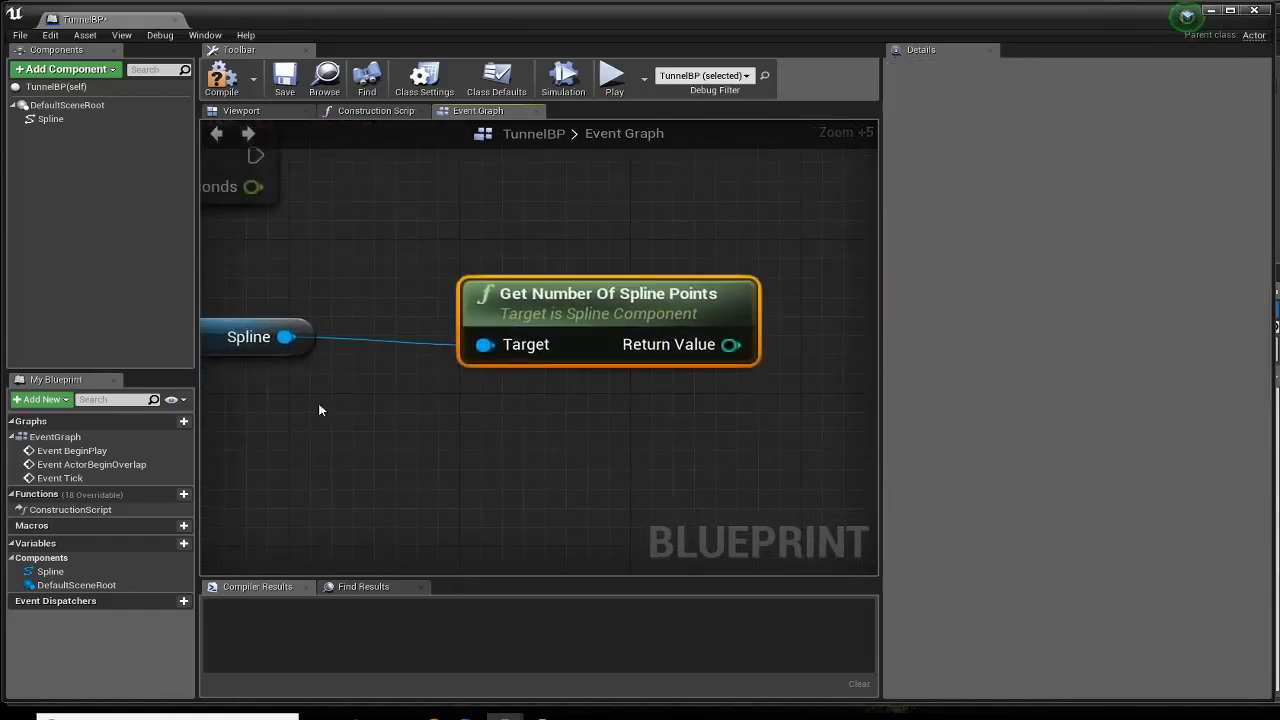
pyautogui.moveTo(318, 406); pyautogui.dragTo(330, 349, button='right')
pyautogui.moveTo(298, 280); pyautogui.dragTo(505, 437)
pyautogui.write('get locat')
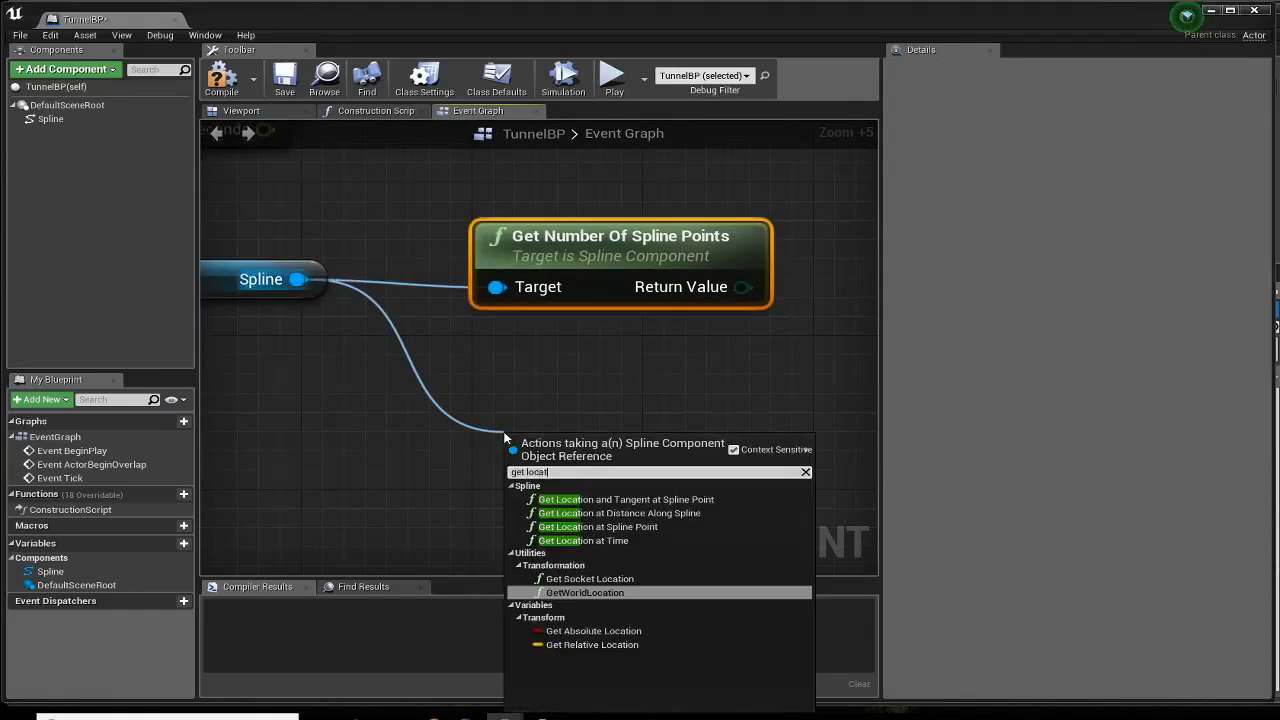
pyautogui.click(598, 527)
pyautogui.moveTo(569, 460); pyautogui.dragTo(553, 381)
pyautogui.moveTo(318, 546); pyautogui.dragTo(274, 398, button='right')
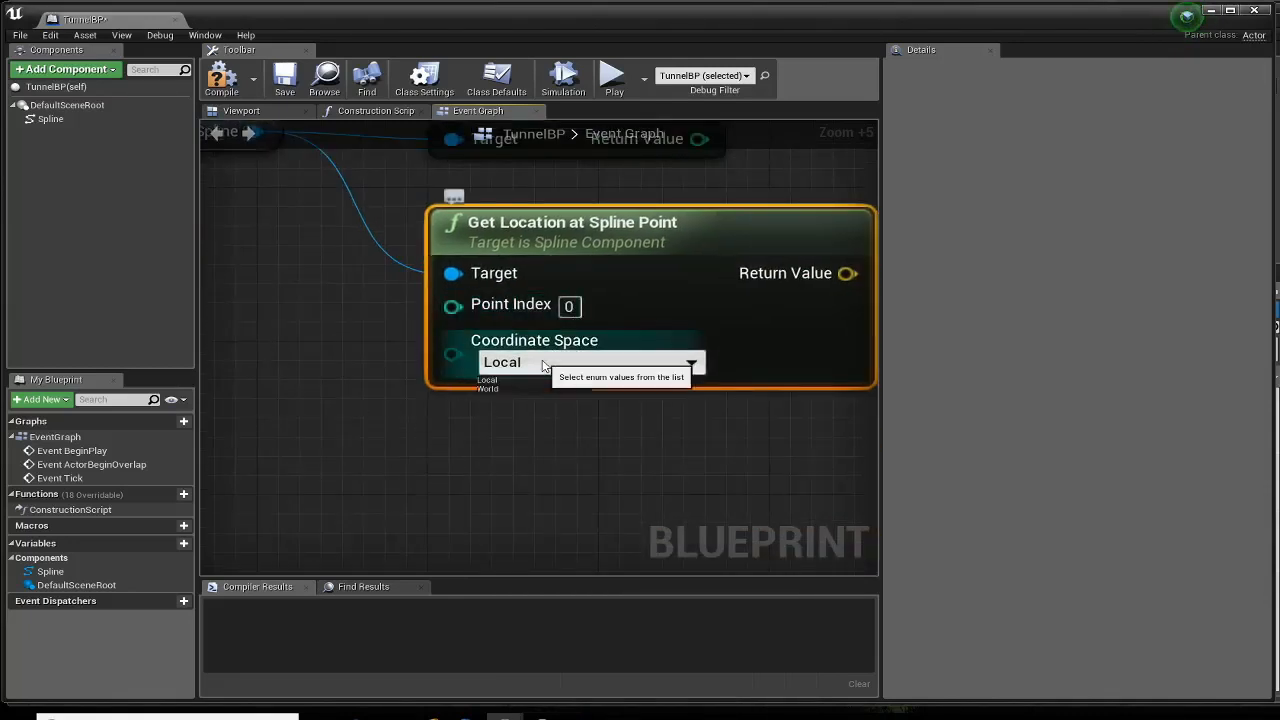
# Add a Get Location at Distance Along Spline node below the existing function nodes, connected to the Spline reference
pyautogui.moveTo(322, 314); pyautogui.dragTo(386, 374, button='right')
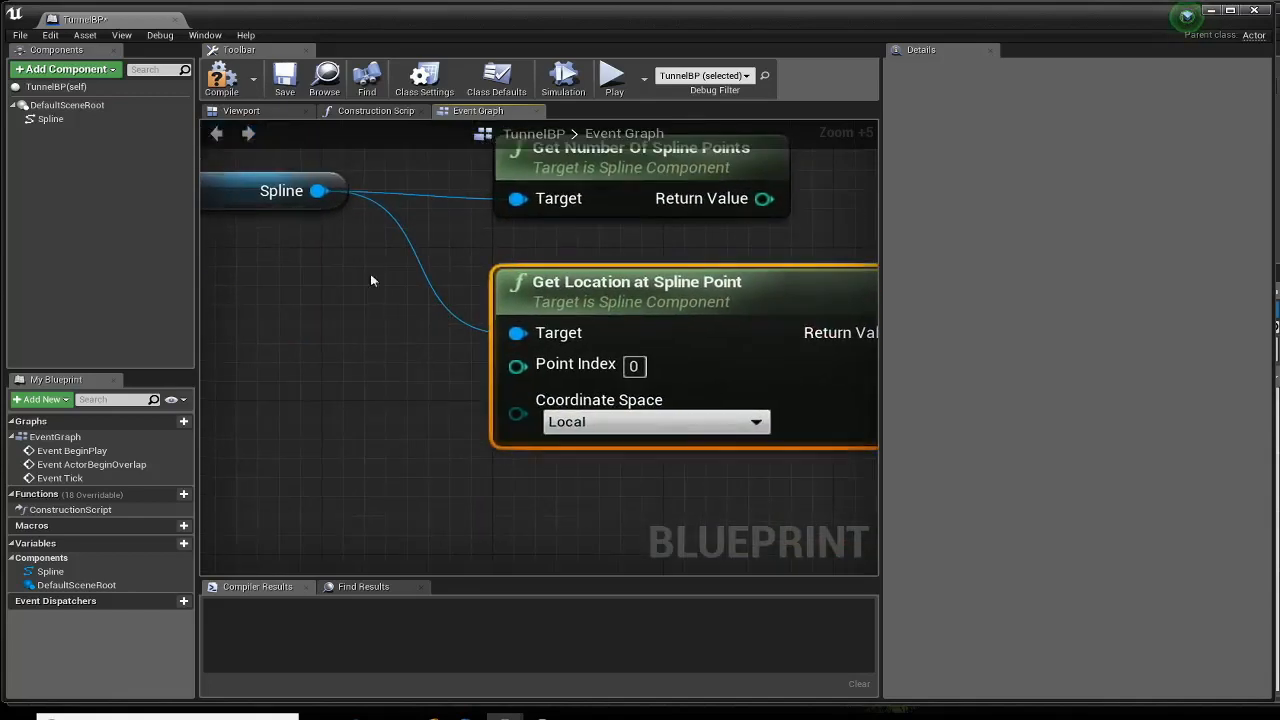
pyautogui.moveTo(318, 190); pyautogui.dragTo(501, 538)
pyautogui.write('get')
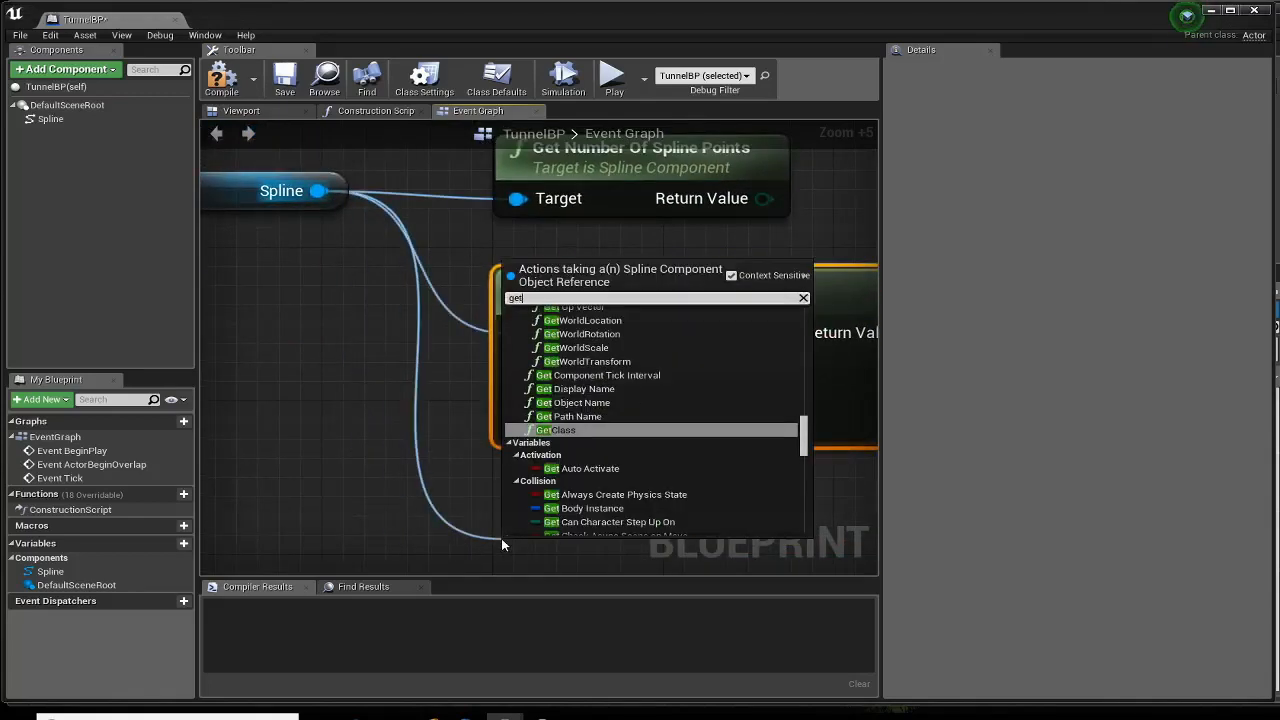
pyautogui.write(' loca')
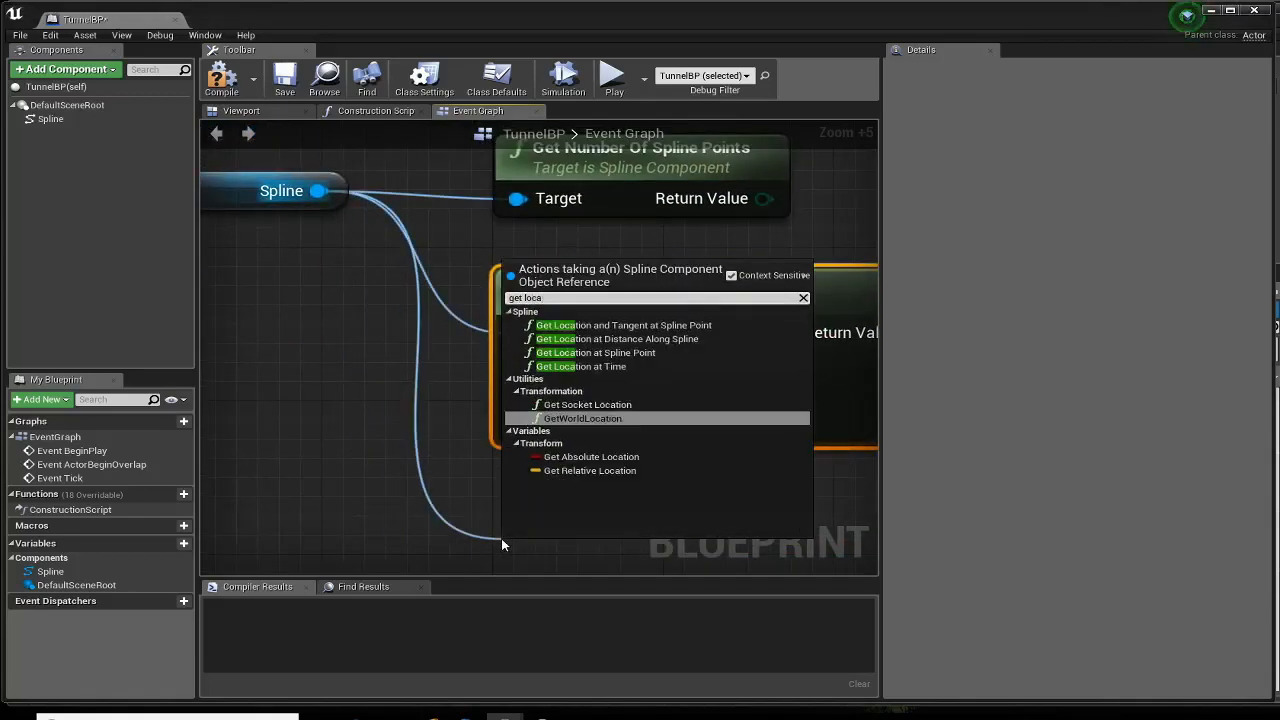
pyautogui.click(597, 340)
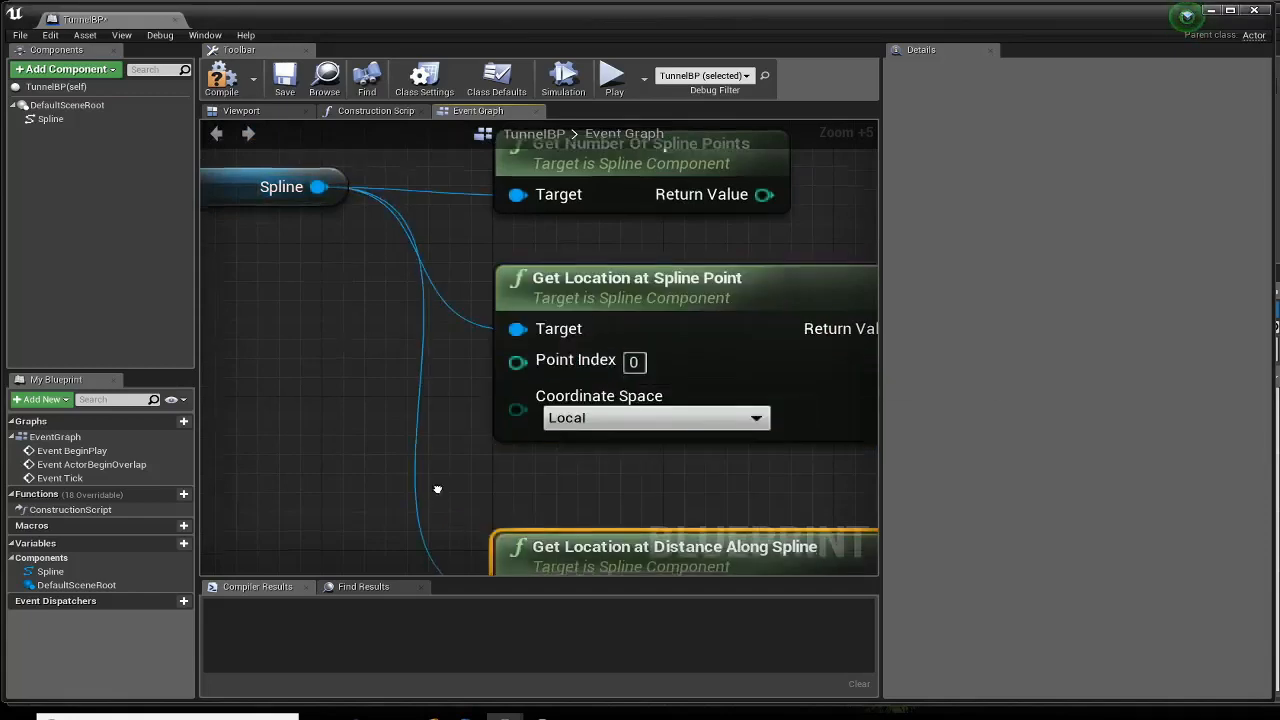
pyautogui.moveTo(437, 486); pyautogui.dragTo(301, 152, button='right')
pyautogui.moveTo(470, 236); pyautogui.dragTo(534, 236)
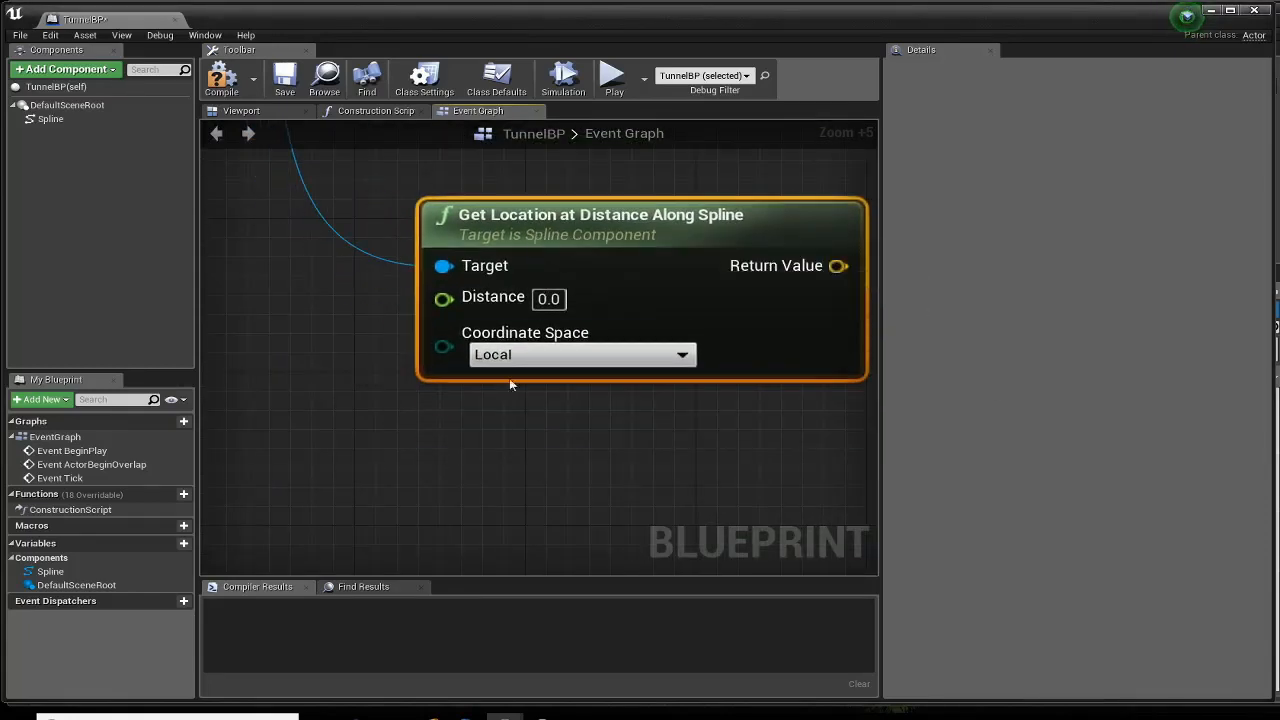
# Add a Get Tangent at Spline Point node connected to the Spline reference, and align it below the distance-based location node
pyautogui.scroll(-1, 314, 409)
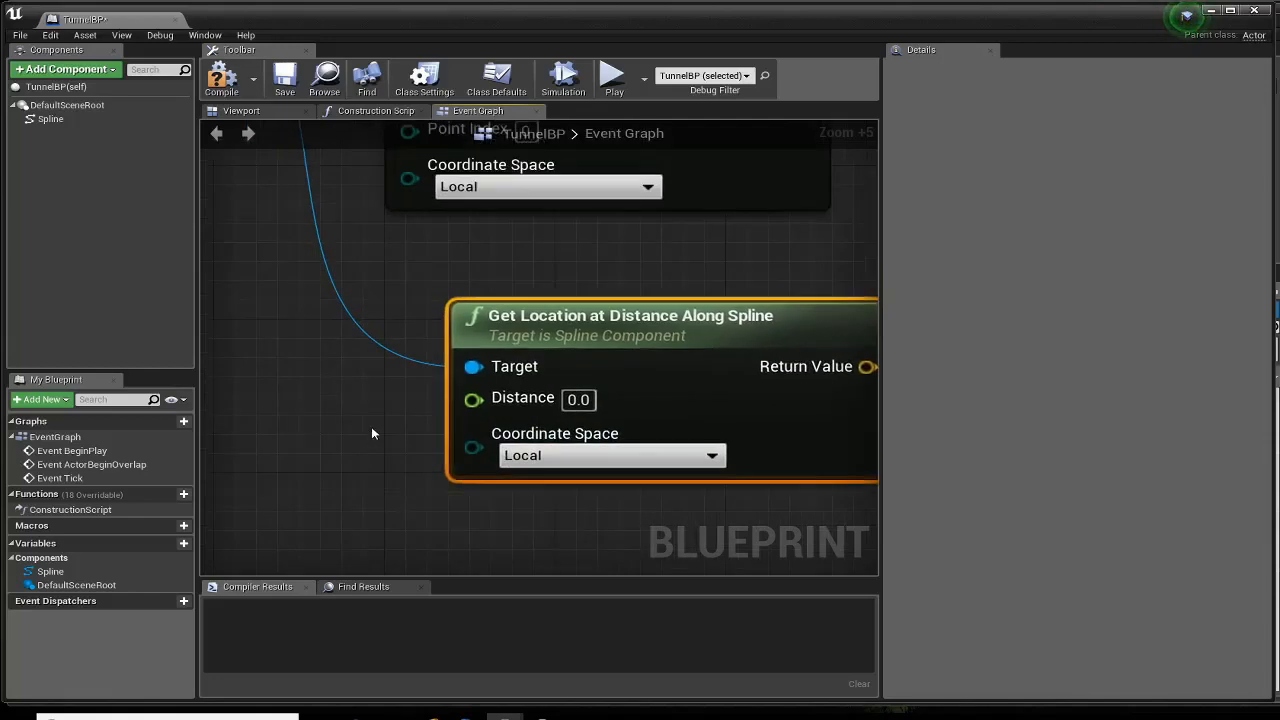
pyautogui.scroll(-1, 371, 433)
pyautogui.scroll(-1, 371, 433)
pyautogui.moveTo(355, 354); pyautogui.dragTo(426, 409, button='right')
pyautogui.scroll(-2, 412, 342)
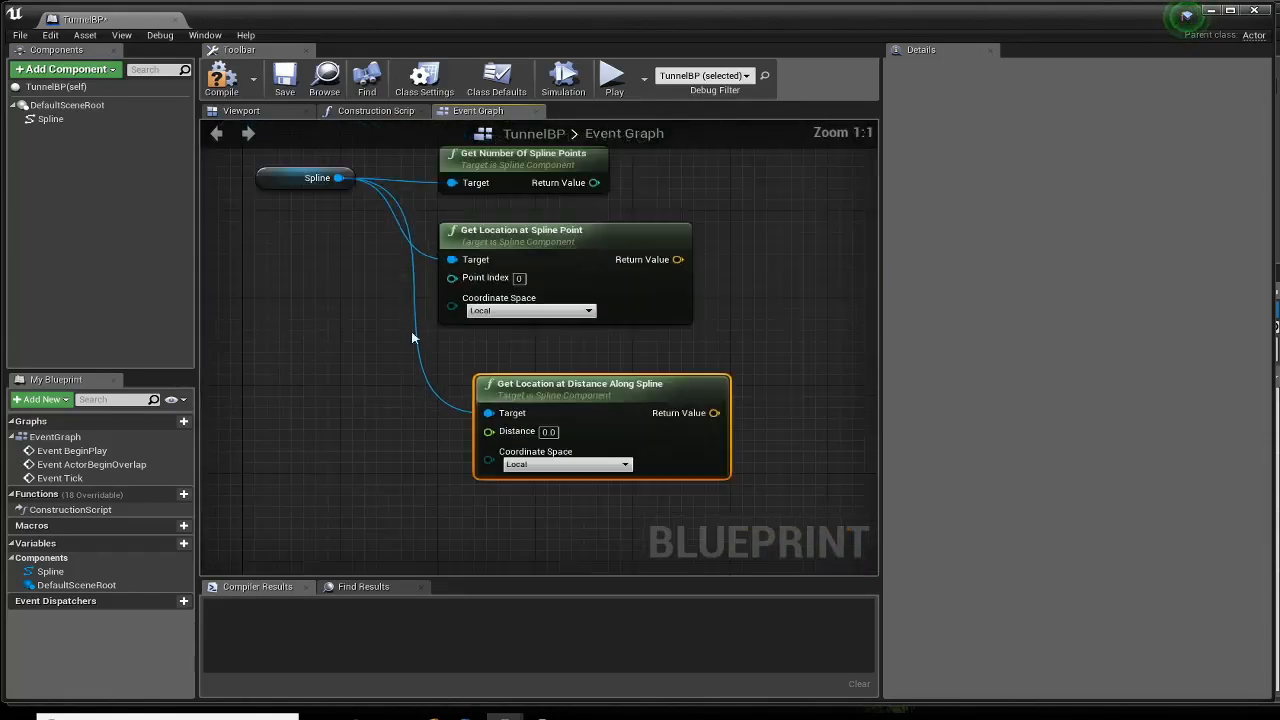
pyautogui.moveTo(414, 337); pyautogui.dragTo(423, 235, button='right')
pyautogui.moveTo(377, 160); pyautogui.dragTo(348, 247, button='right')
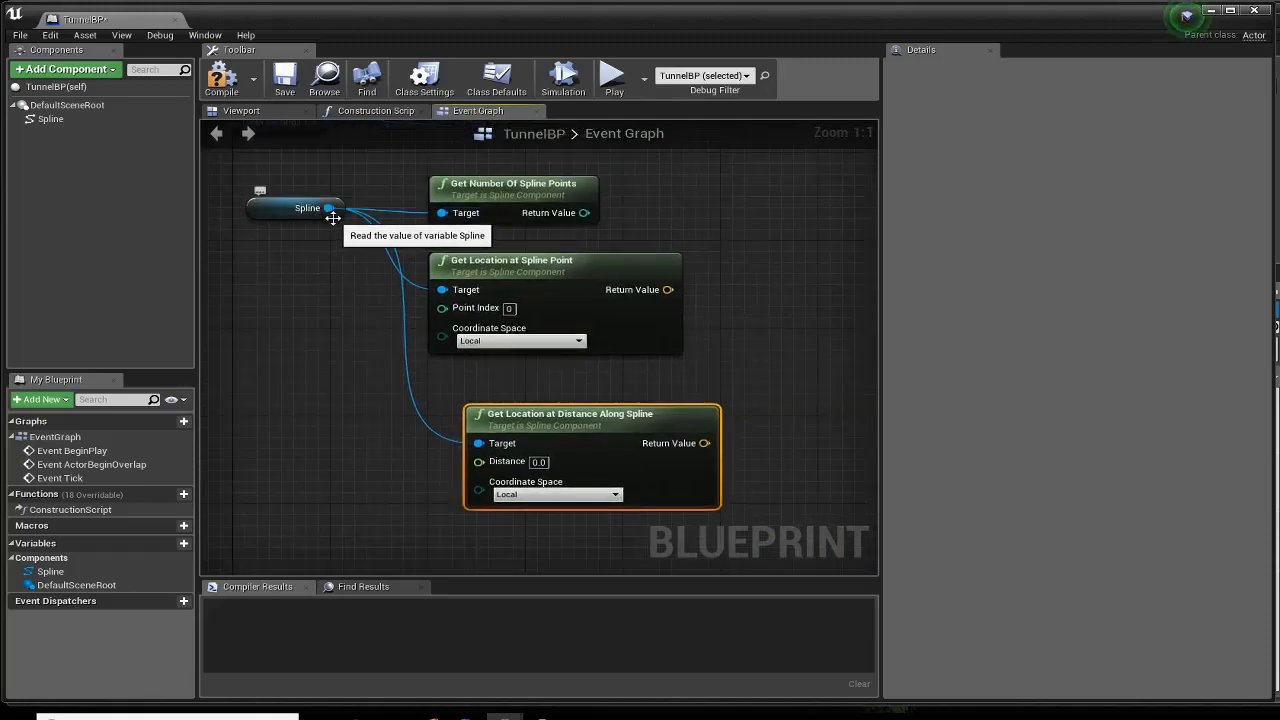
pyautogui.moveTo(328, 208); pyautogui.dragTo(451, 315)
pyautogui.write('get tangent')
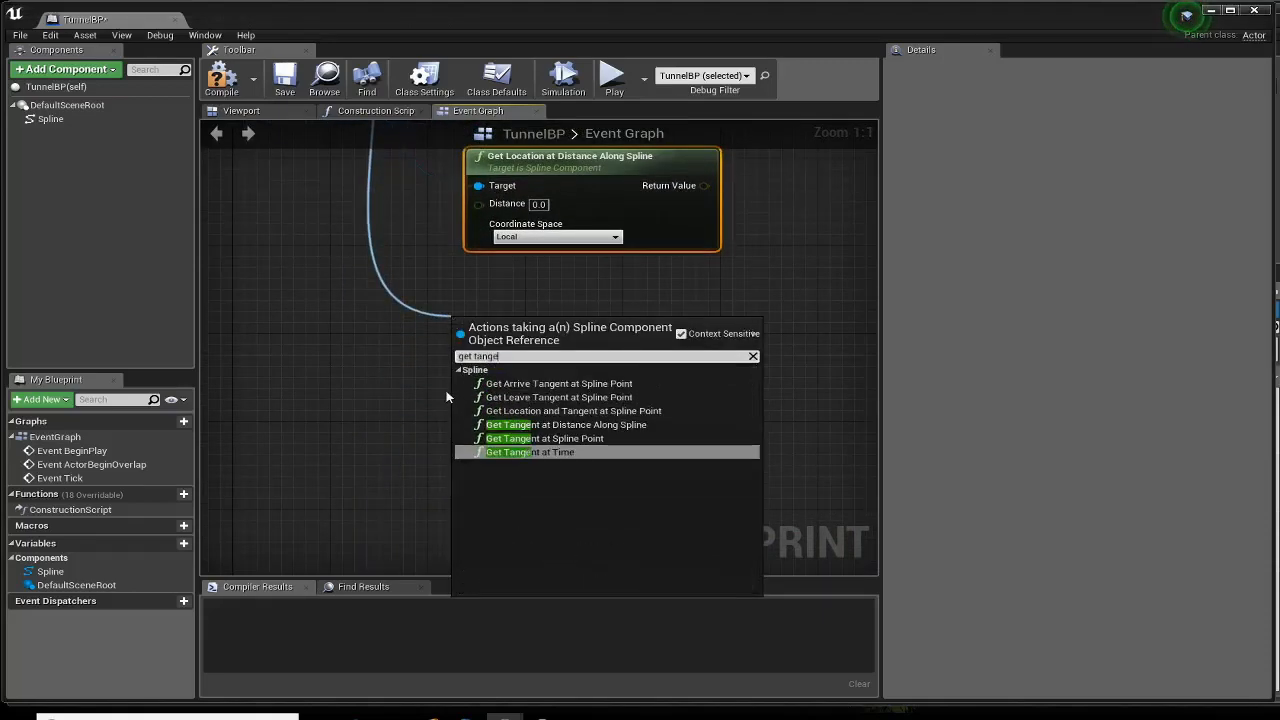
pyautogui.click(514, 447)
pyautogui.moveTo(527, 321); pyautogui.dragTo(540, 309)
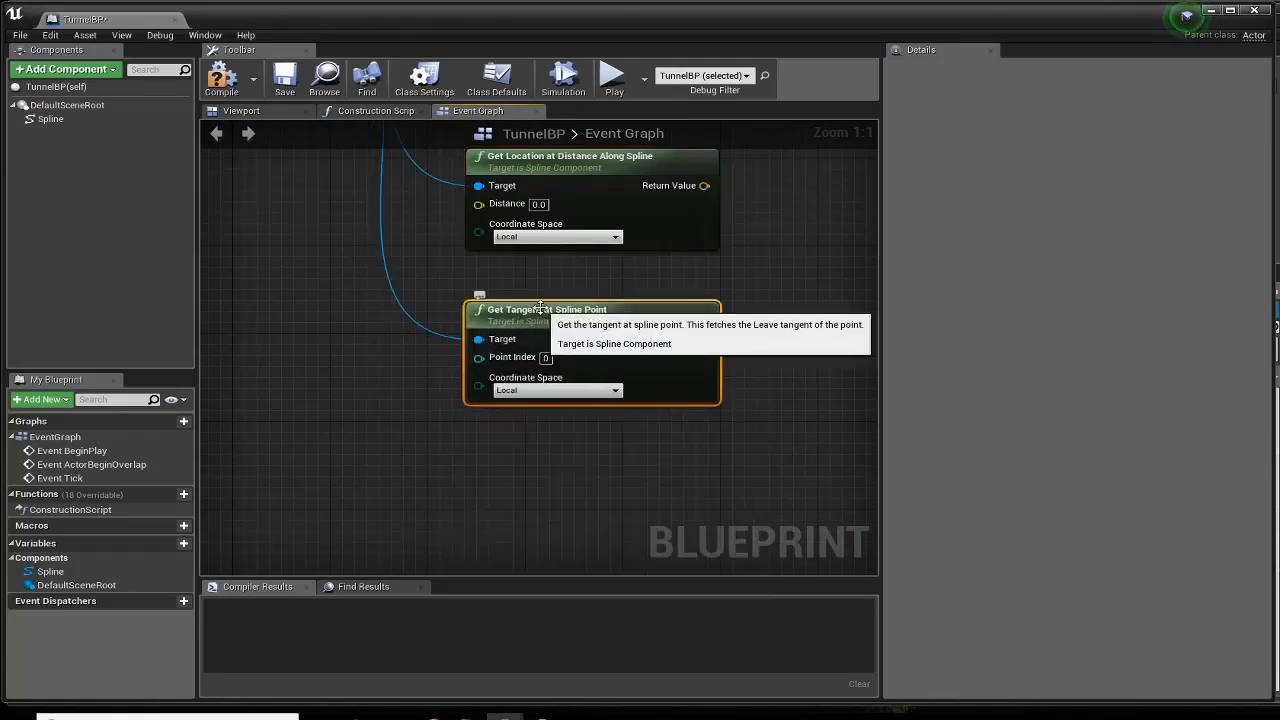
# Delete the Spline reference and its four function nodes from the Event Graph, and open TunnelBP's Construction Script
pyautogui.scroll(-5, 540, 309)
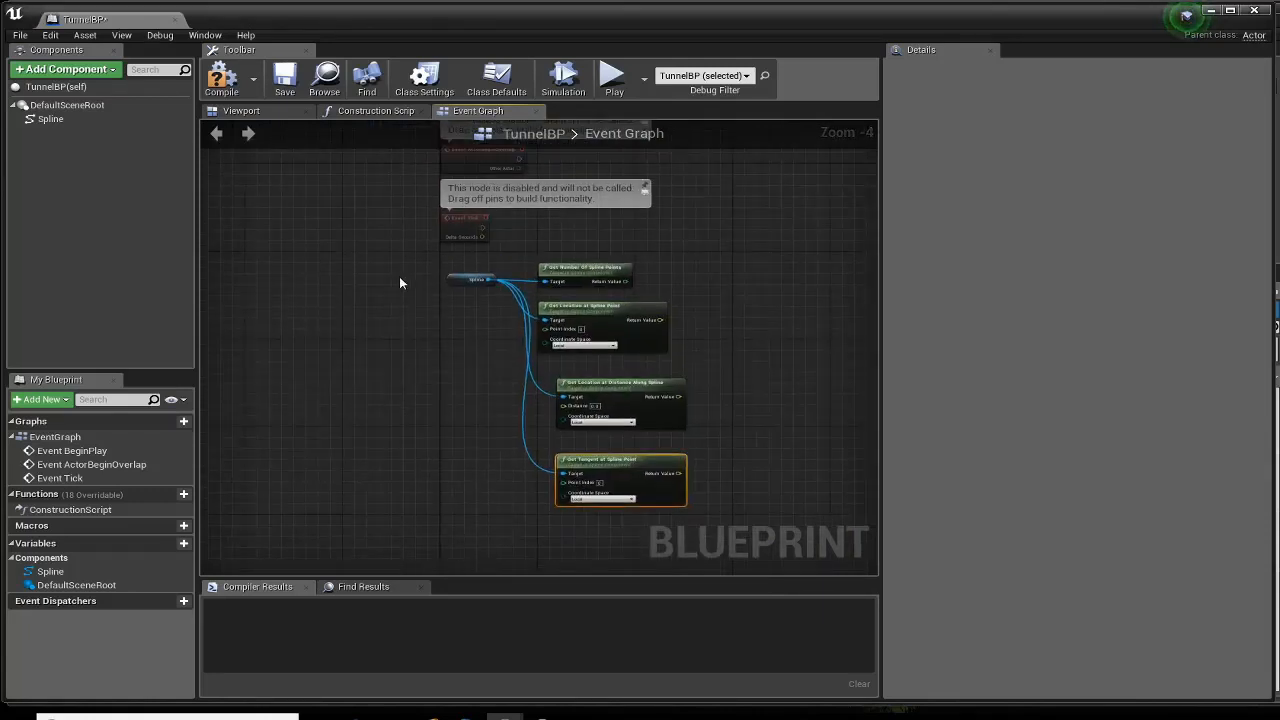
pyautogui.moveTo(401, 261); pyautogui.dragTo(752, 520)
pyautogui.press('Delete')
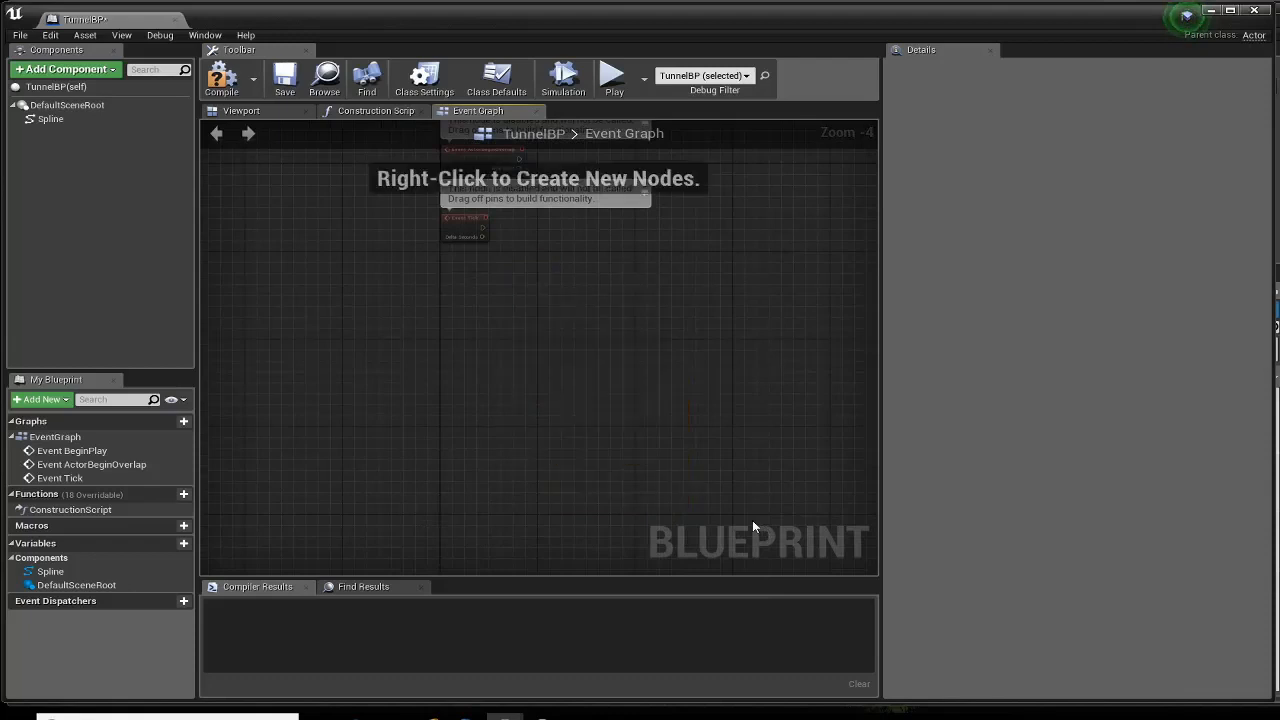
pyautogui.click(375, 111)
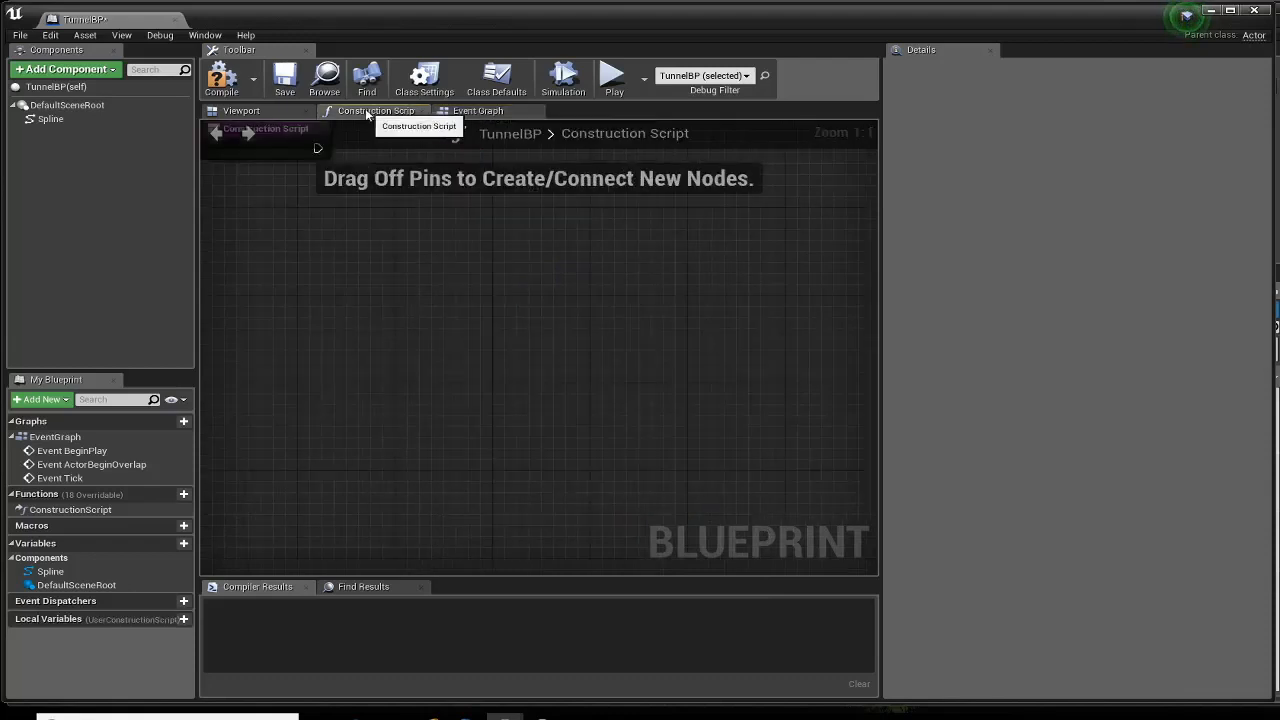
pyautogui.moveTo(388, 412); pyautogui.dragTo(350, 369, button='right')
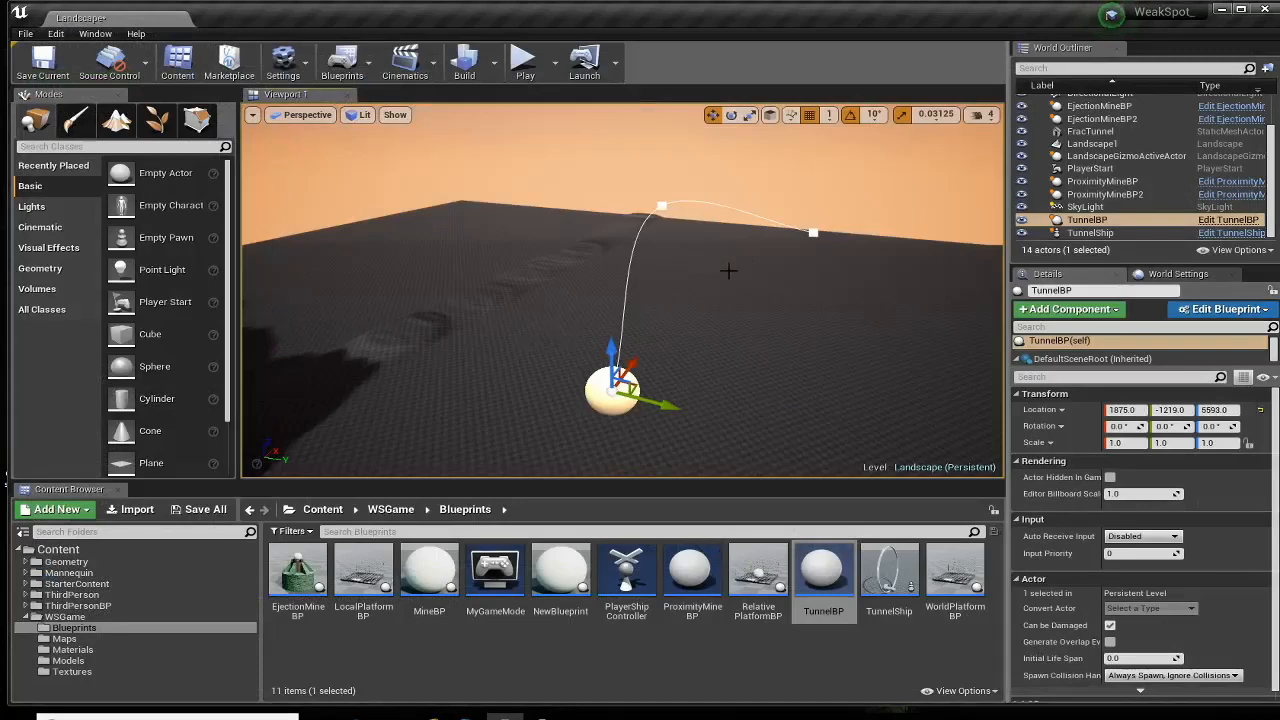
# In the level viewport, raise the TunnelBP spline's end point and extend the spline outward with a duplicated fourth point
pyautogui.click(812, 234)
pyautogui.moveTo(812, 234); pyautogui.dragTo(838, 172)
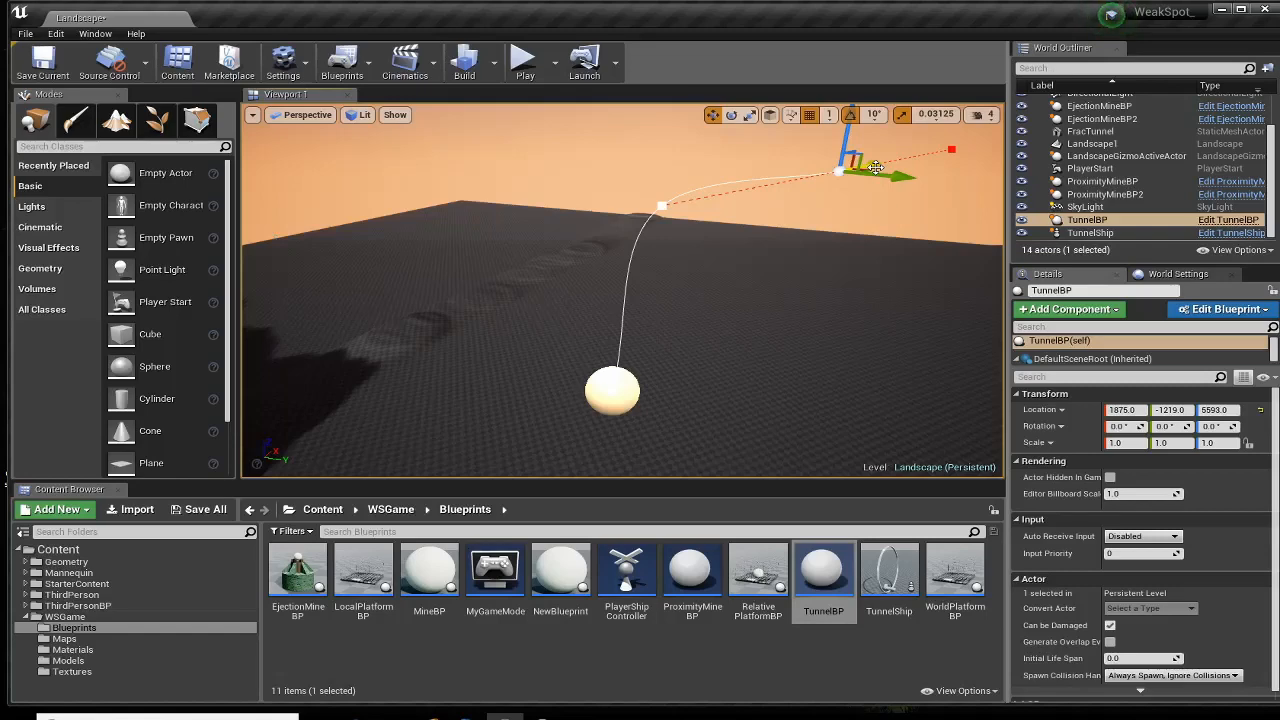
pyautogui.keyDown('alt'); pyautogui.moveTo(876, 167); pyautogui.dragTo(930, 147); pyautogui.keyUp('alt')
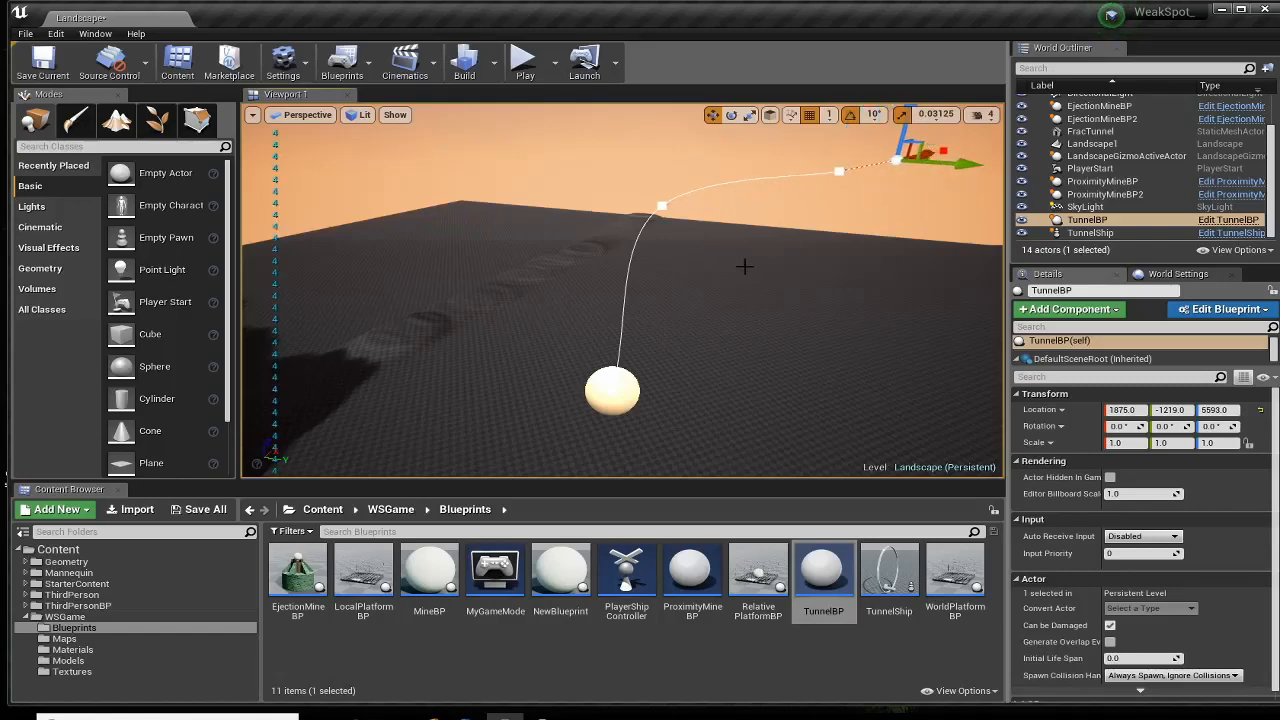
pyautogui.click(606, 390)
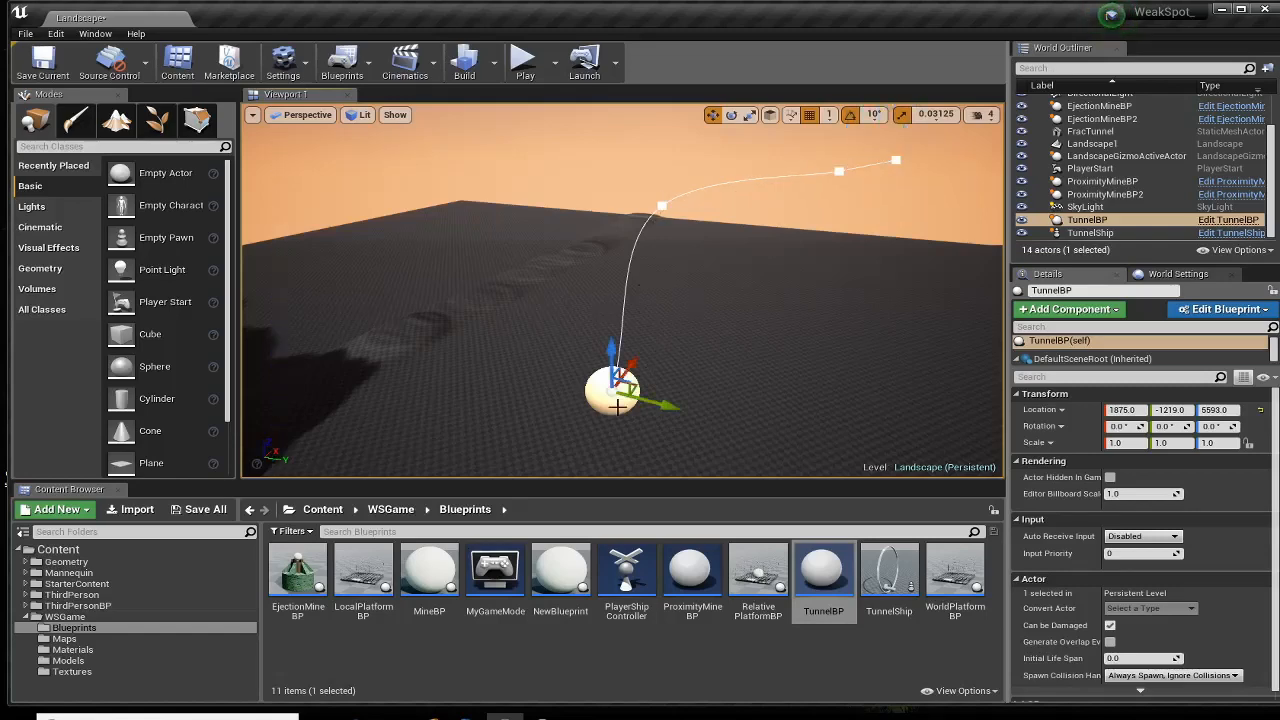
pyautogui.moveTo(640, 398); pyautogui.dragTo(748, 457)
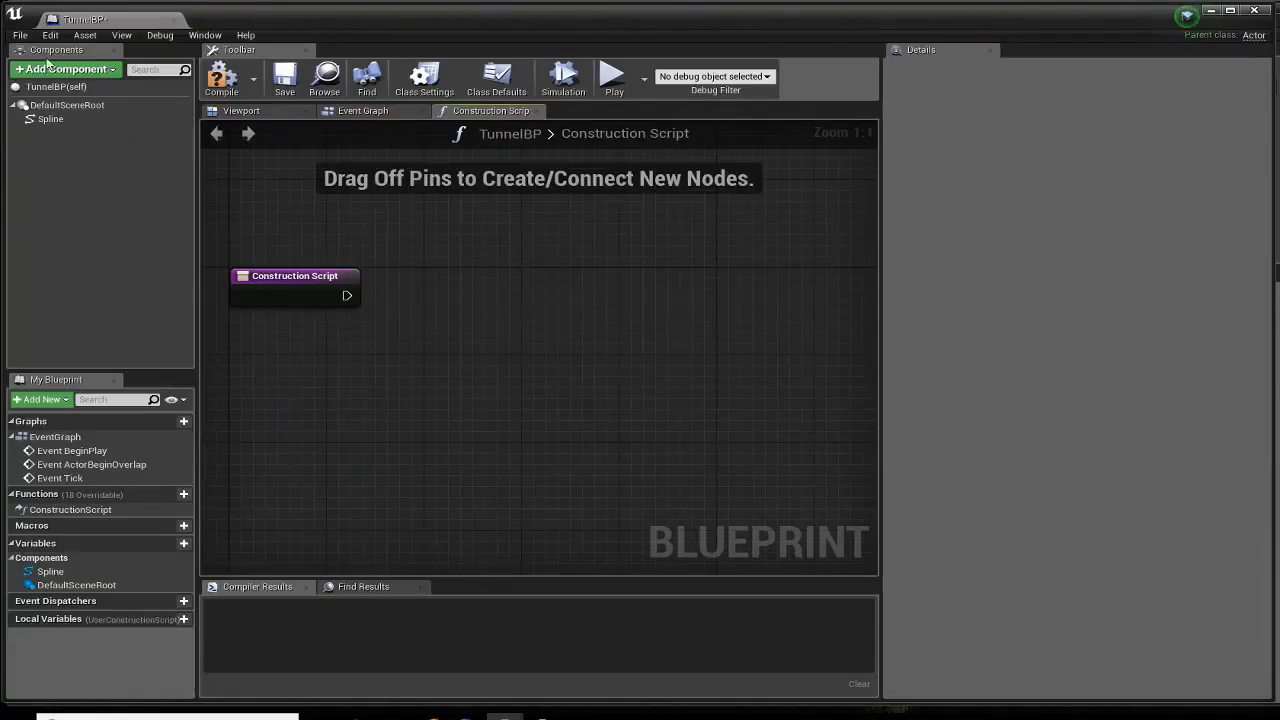
# Replace TunnelBP's Spline component with a Spline Mesh component under DefaultSceneRoot, keeping the default name SplineMesh
pyautogui.press('Delete')
pyautogui.click(58, 70)
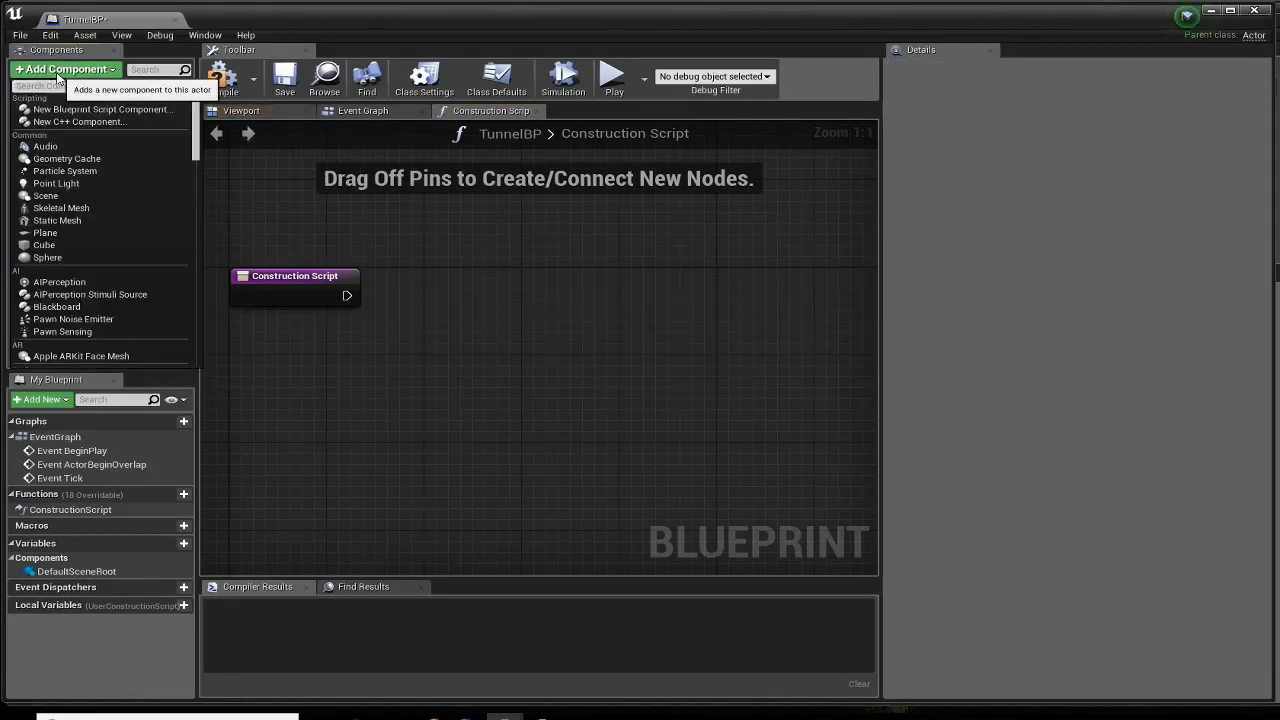
pyautogui.write('spline mesh')
pyautogui.press('Return')
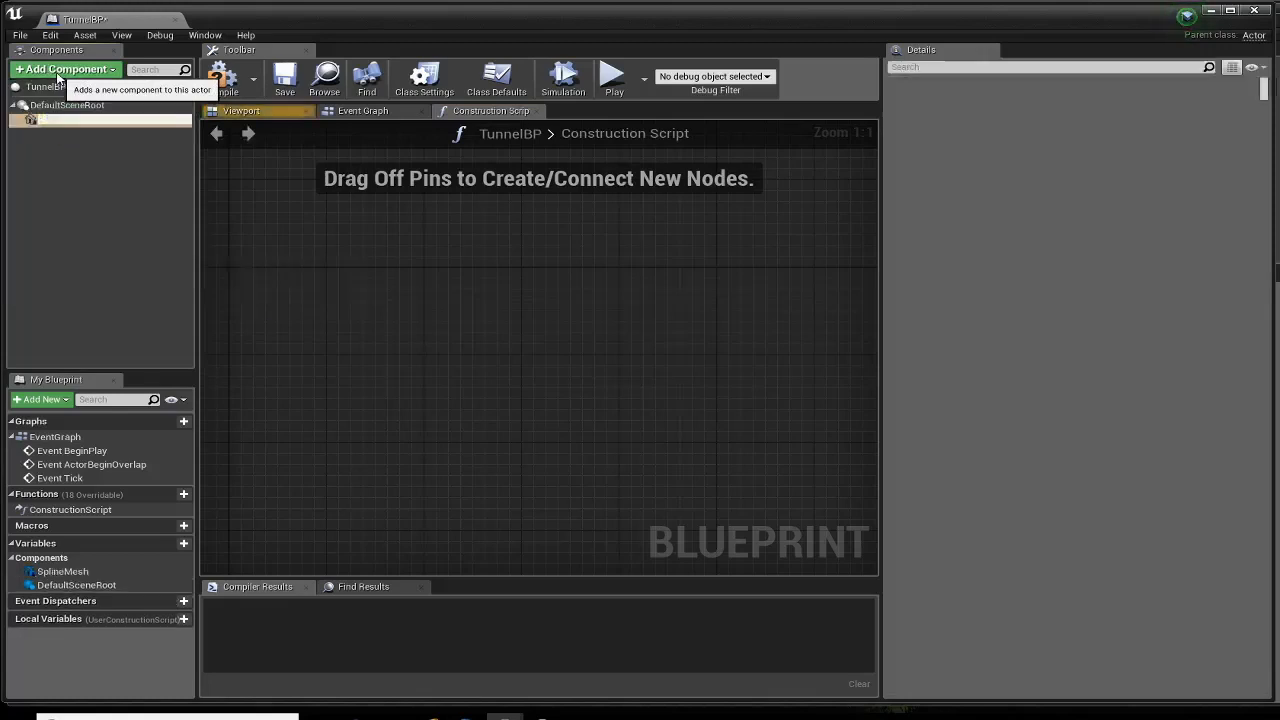
pyautogui.click(25, 121)
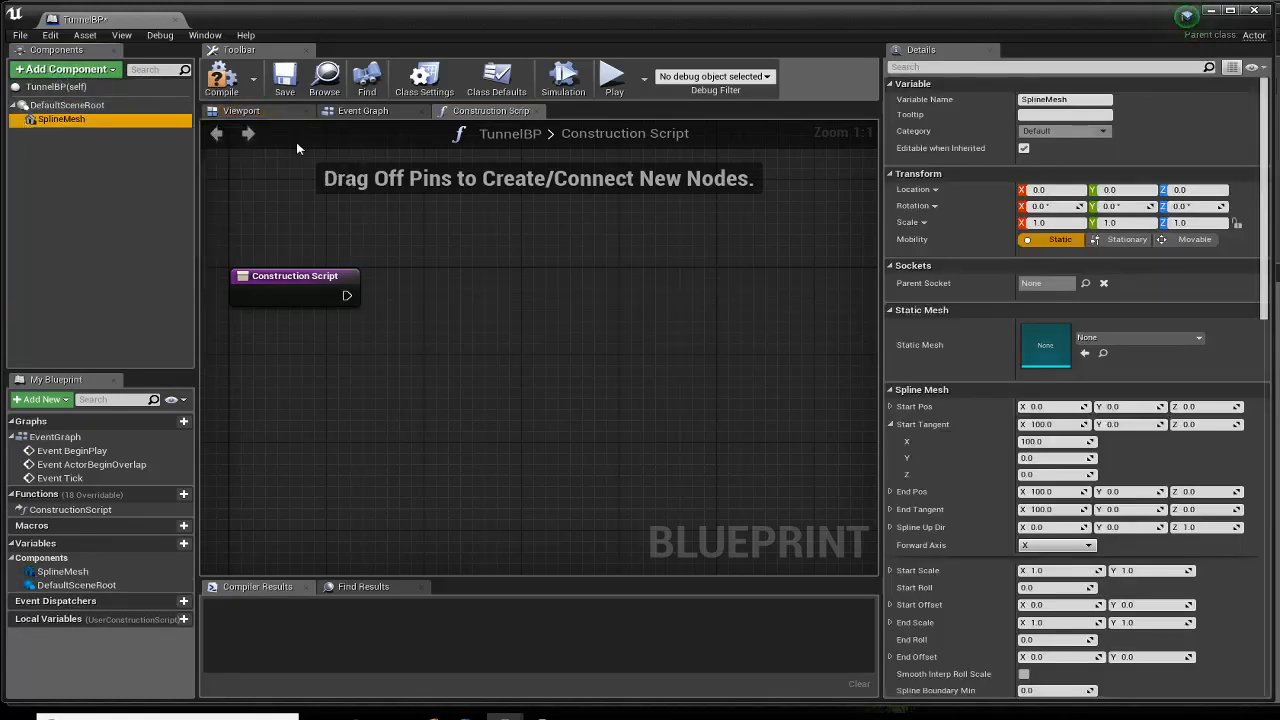
# Assign the Rails static mesh to the SplineMesh component and inspect it in the blueprint viewport
pyautogui.click(285, 114)
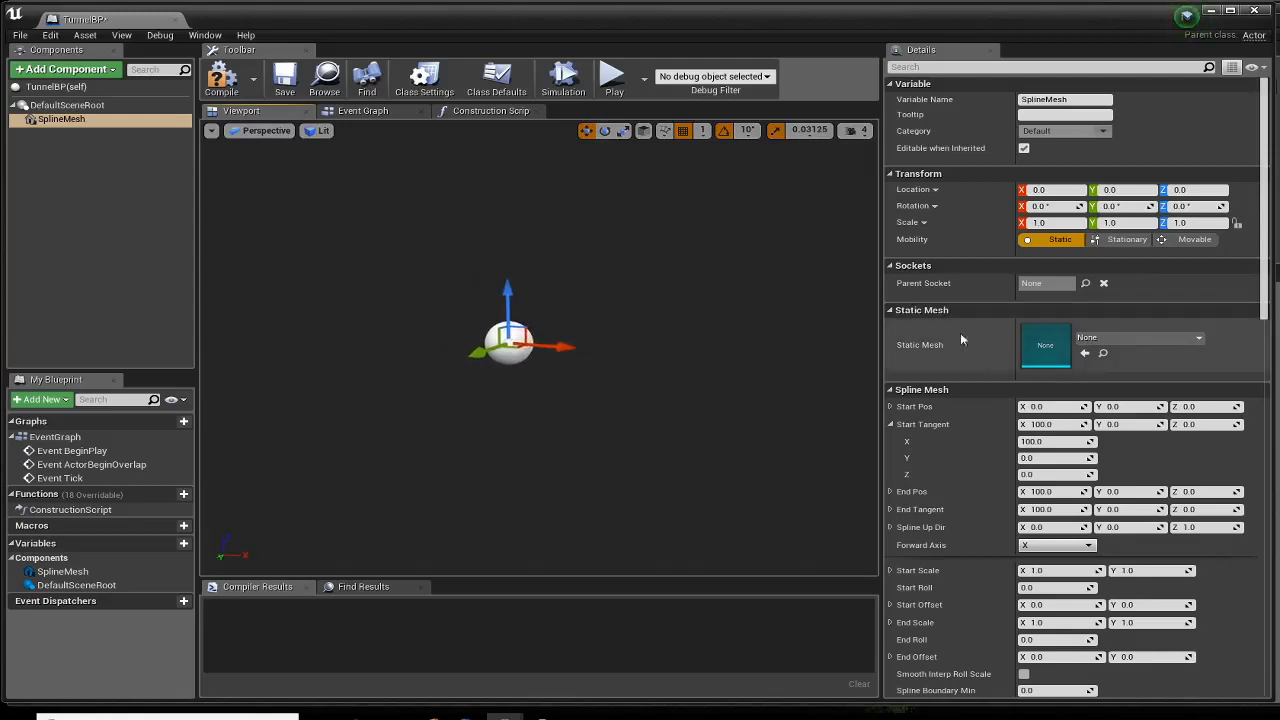
pyautogui.click(1175, 338)
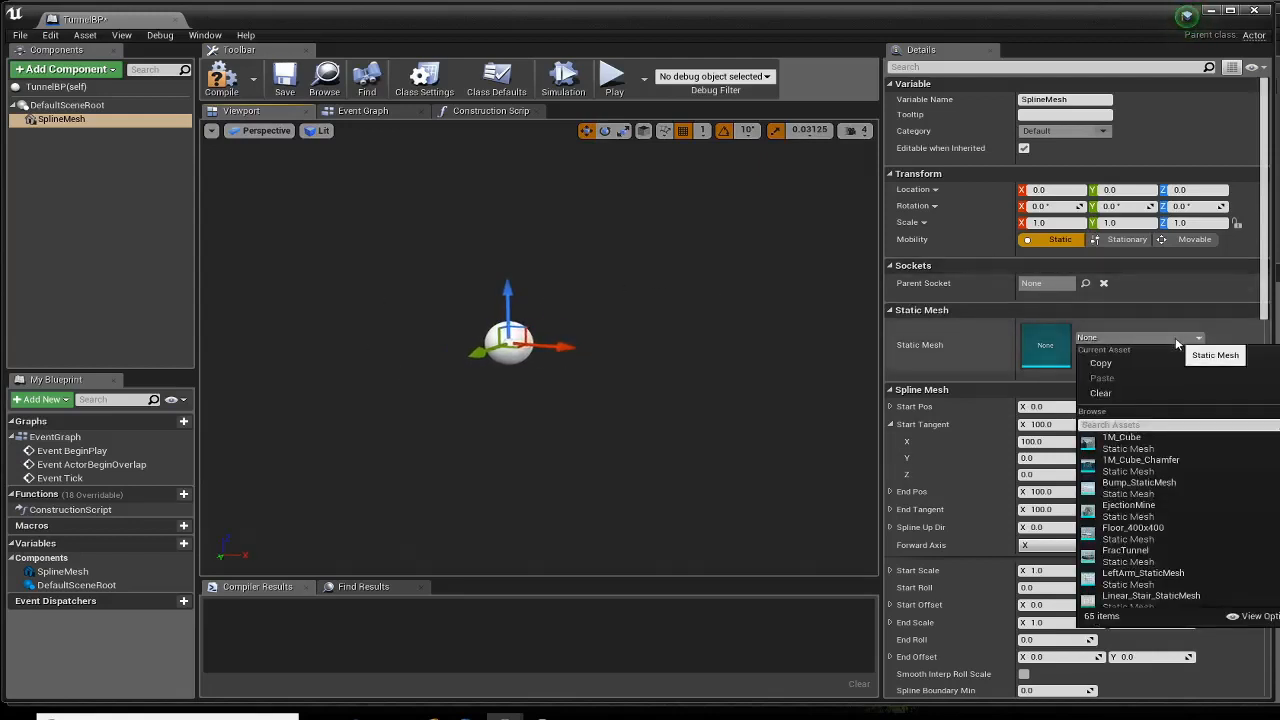
pyautogui.write('rail')
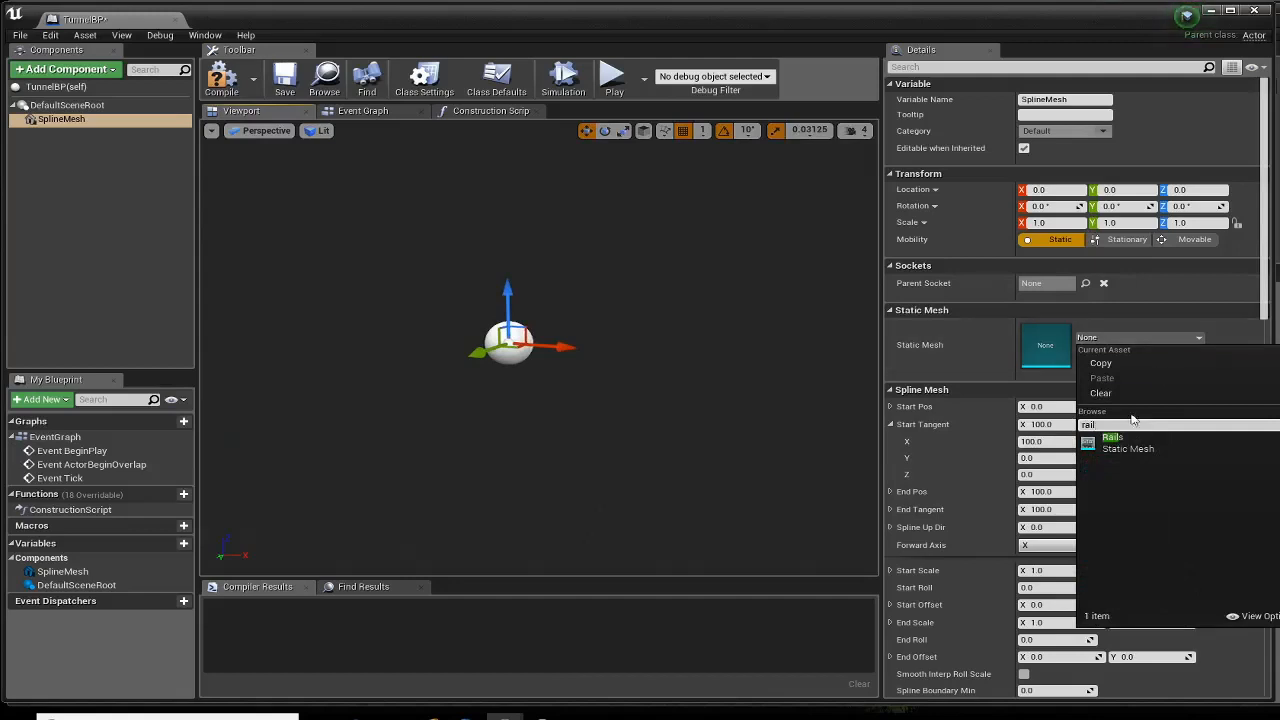
pyautogui.click(1115, 442)
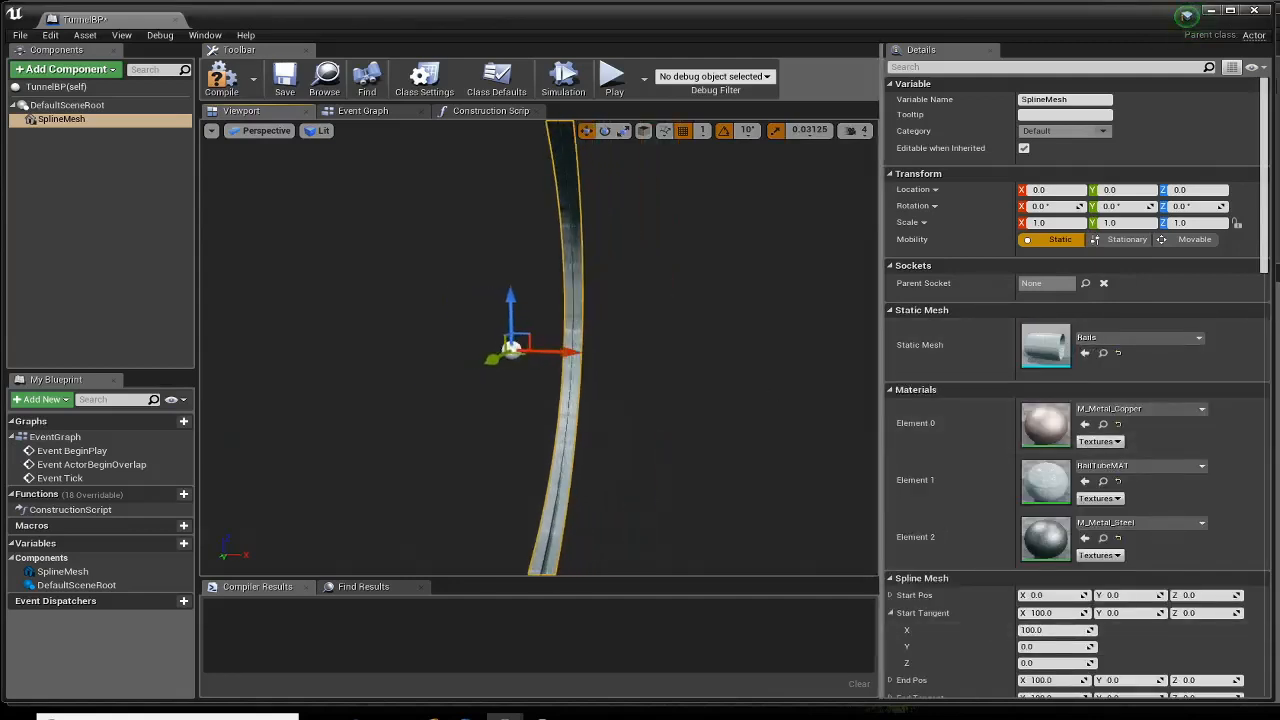
pyautogui.moveTo(540, 348); pyautogui.dragTo(590, 316, button='right')
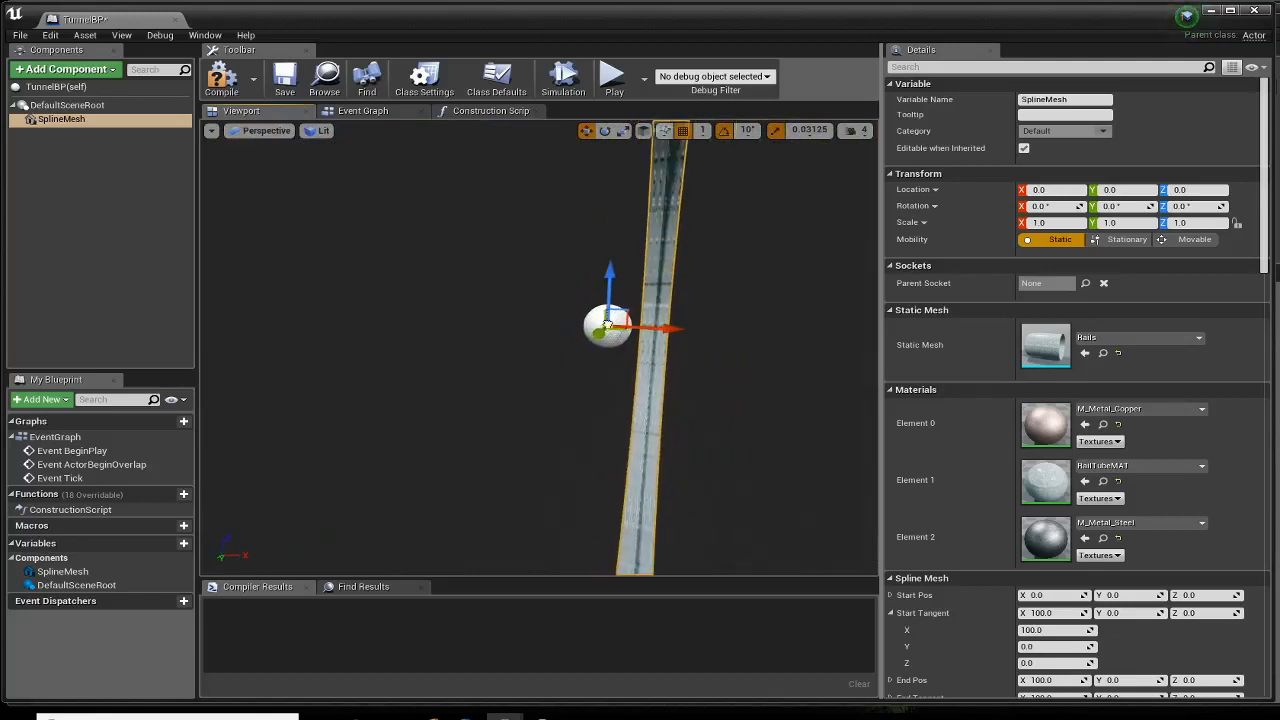
# Stretch the SplineMesh component along its length by setting its End Pos X to 2500
pyautogui.click(607, 325)
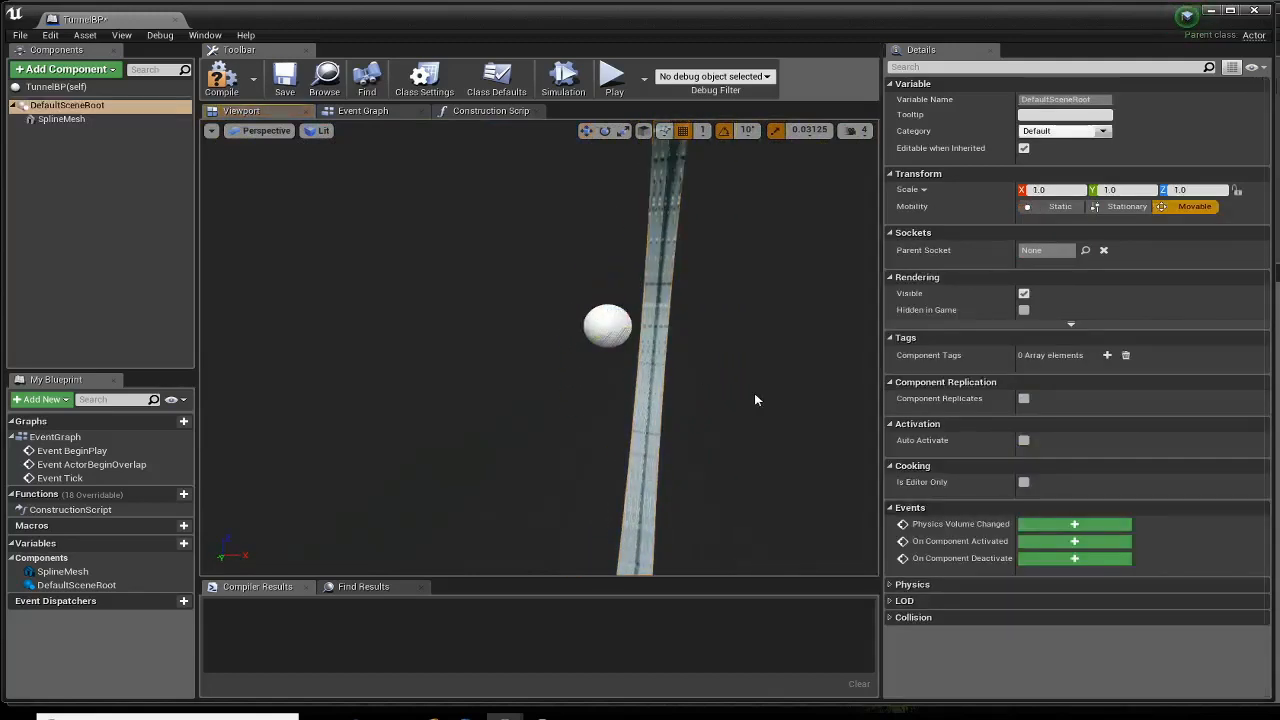
pyautogui.click(61, 119)
pyautogui.scroll(-5, 1005, 507)
pyautogui.scroll(-2, 1005, 507)
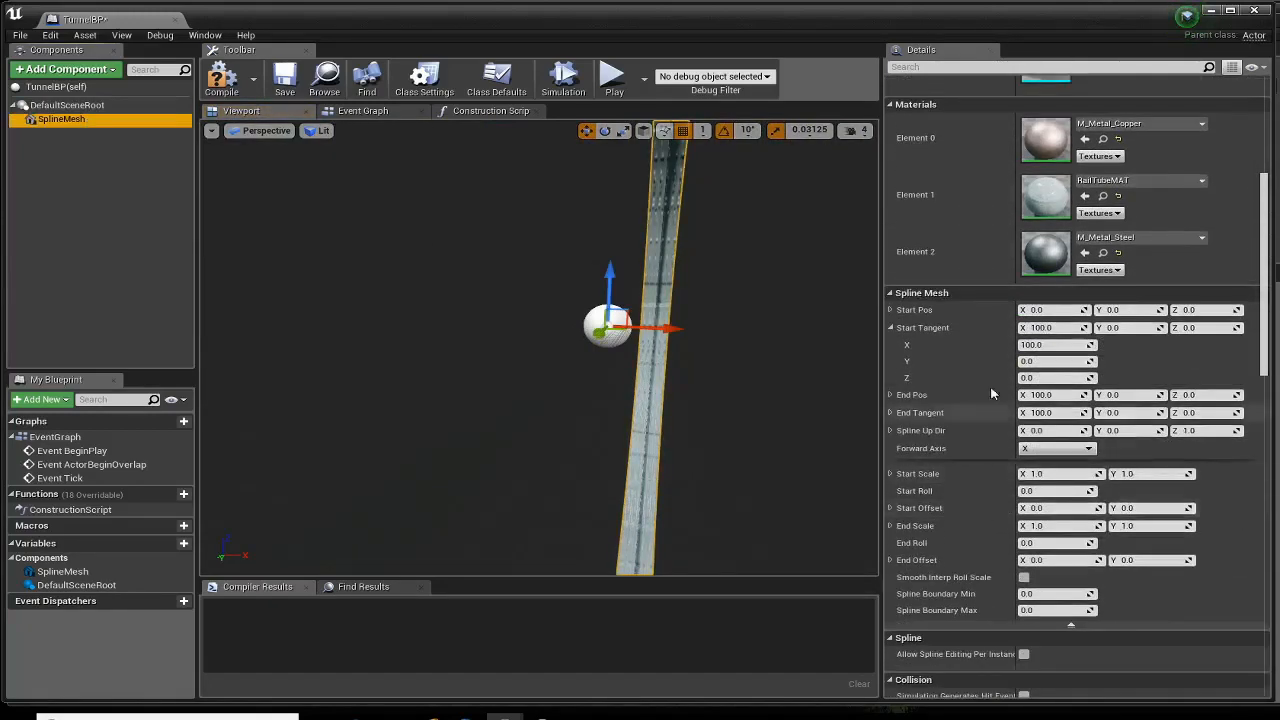
pyautogui.click(892, 329)
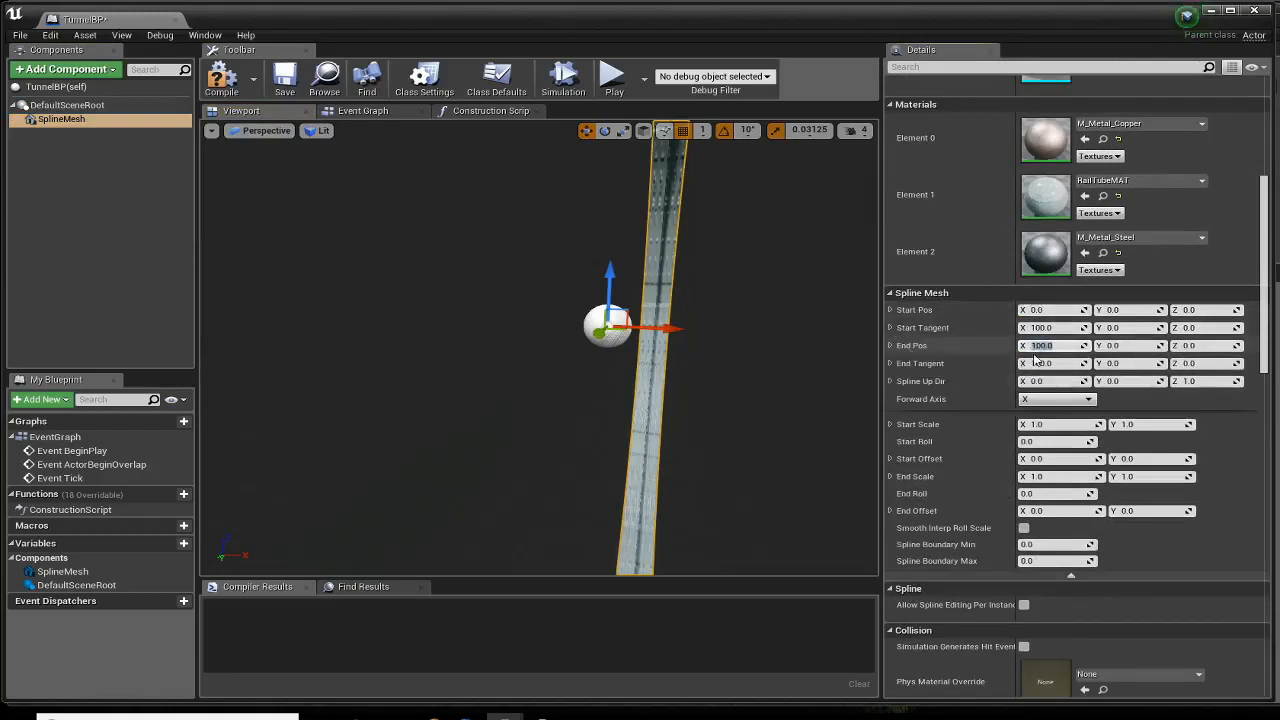
pyautogui.press('Tab')
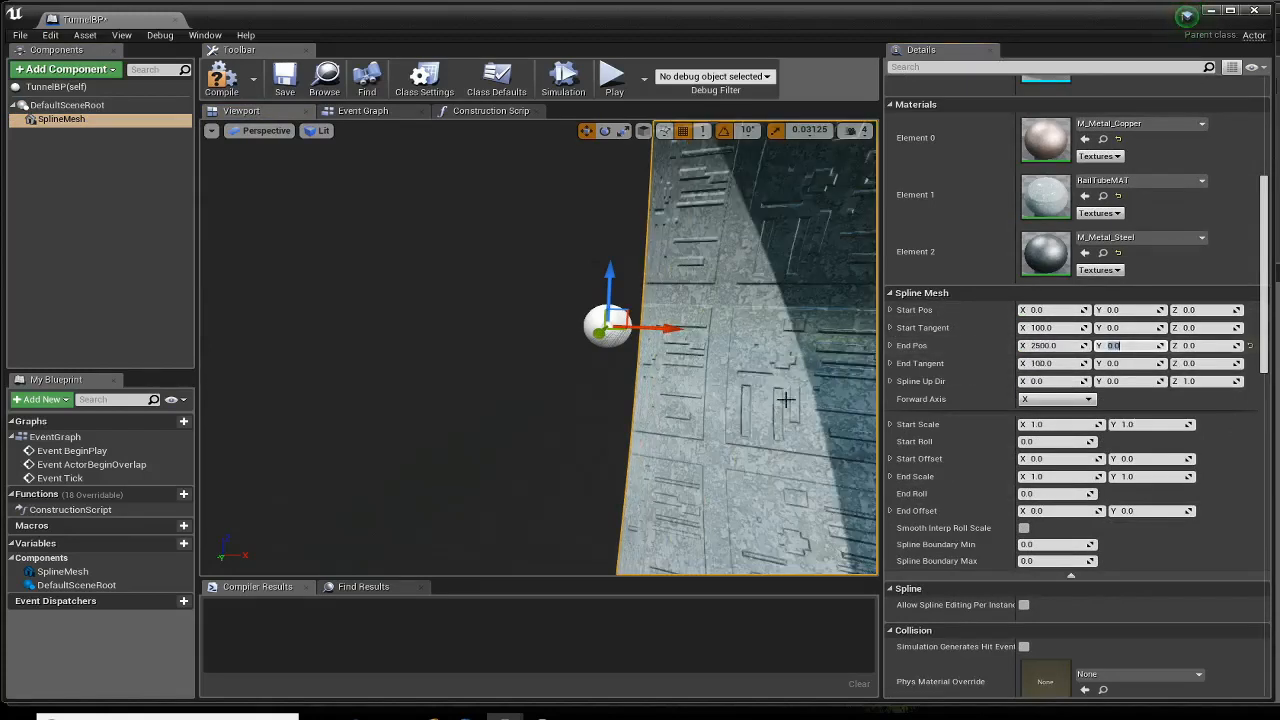
# Shift the far end of the tunnel mesh upward by setting its End Pos Z to 1000
pyautogui.moveTo(497, 389); pyautogui.dragTo(590, 373, button='right')
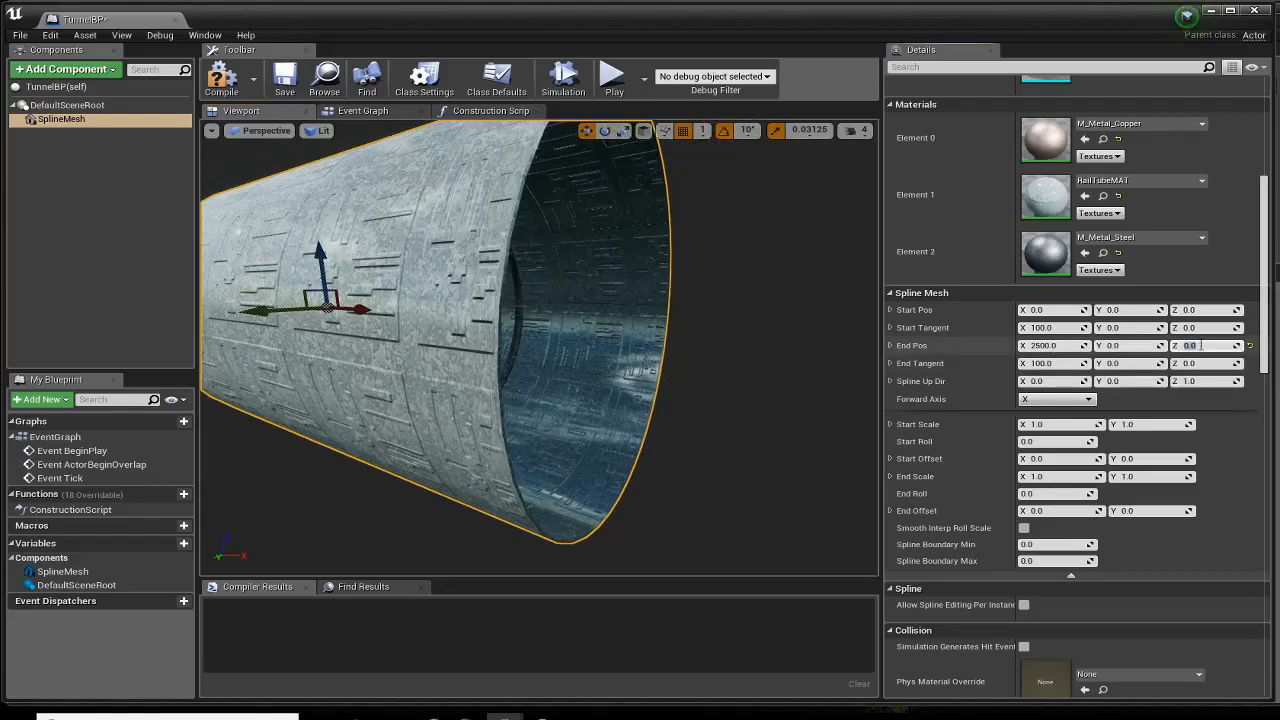
pyautogui.write('00')
pyautogui.press('Tab')
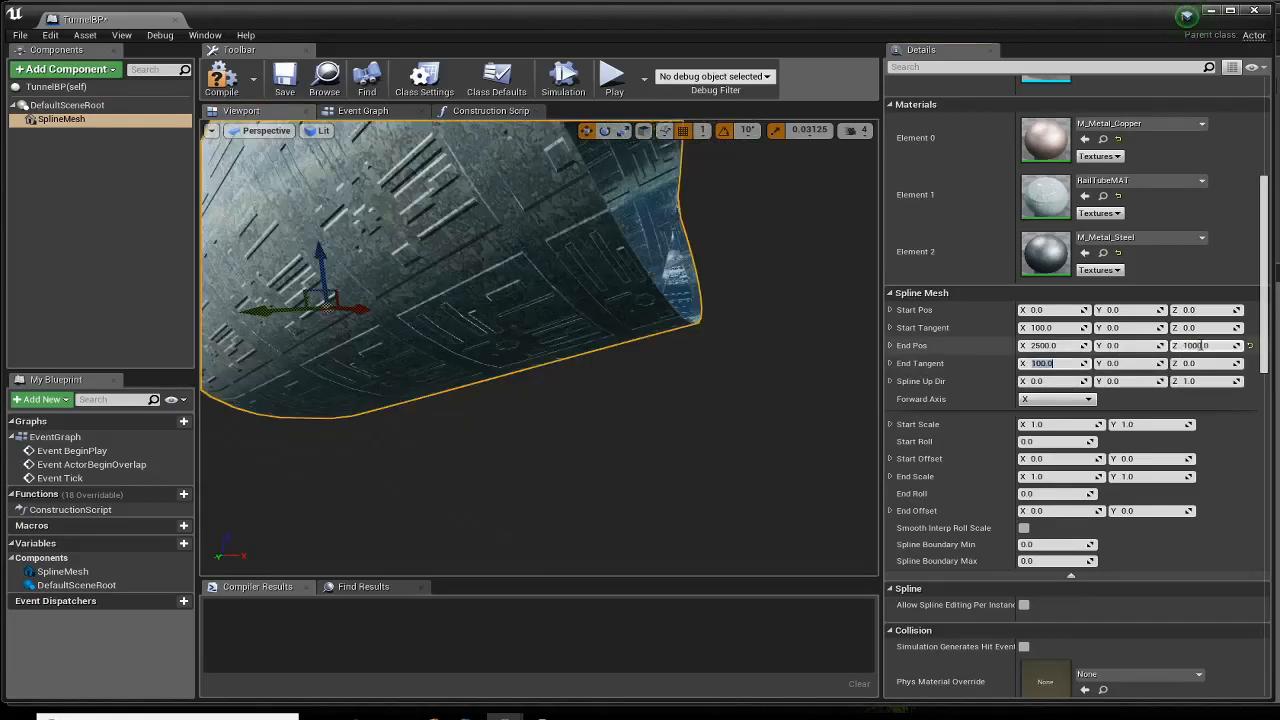
pyautogui.moveTo(540, 430); pyautogui.dragTo(468, 452, button='right')
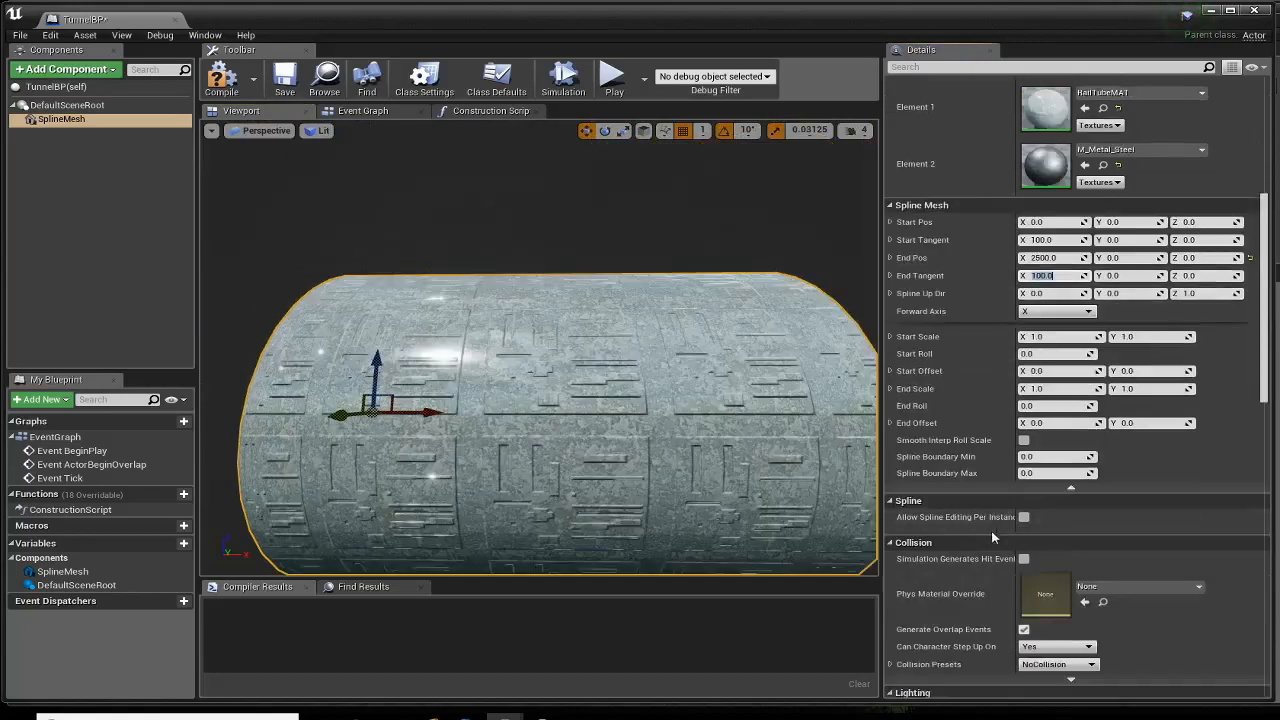
# Enable Allow Spline Editing Per Instance for the SplineMesh component, and view its spline points inside the tunnel
pyautogui.click(1023, 517)
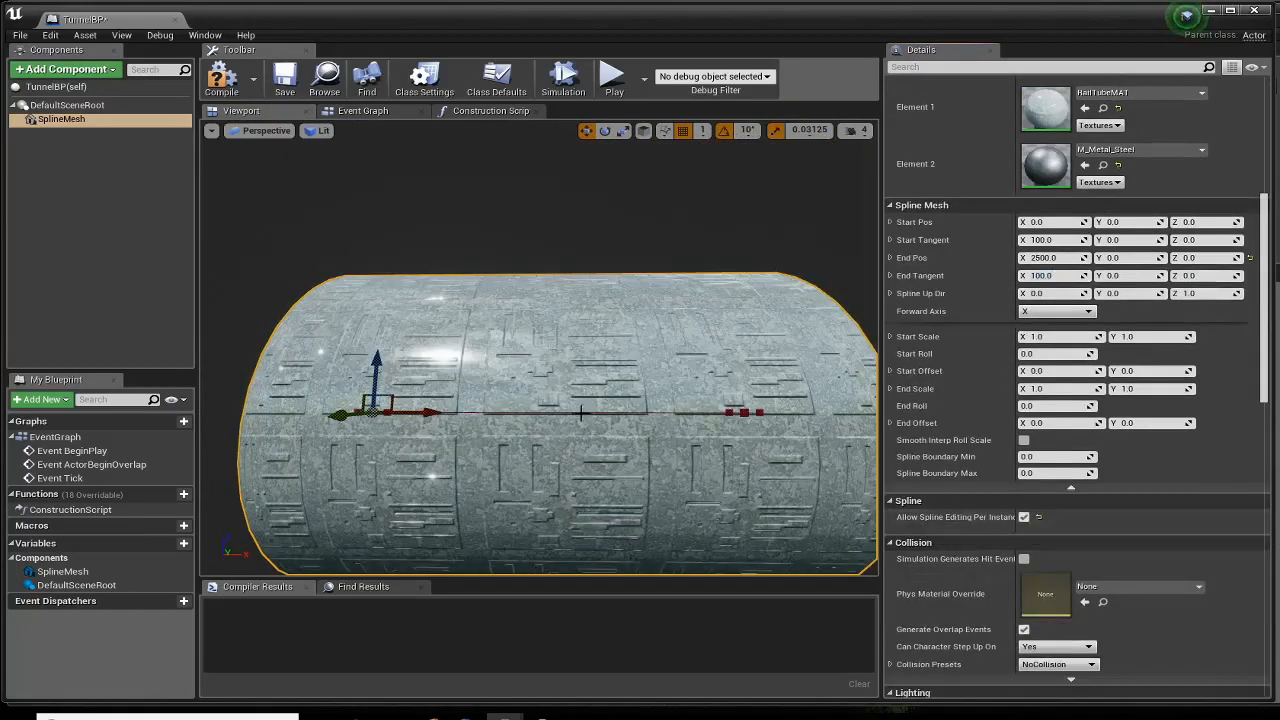
pyautogui.moveTo(620, 452)
pyautogui.mouseDown(button='right')
pyautogui.moveTo(660, 452)
pyautogui.moveTo(620, 443)
pyautogui.mouseUp(button='right')
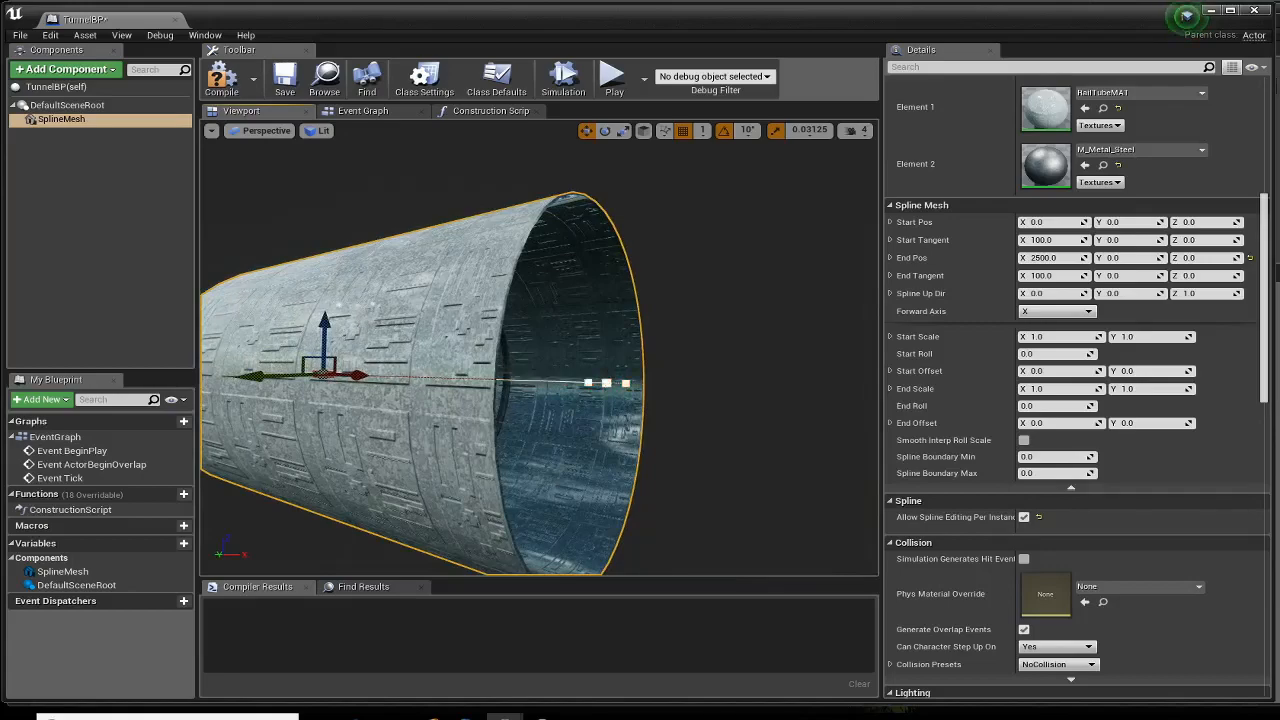
pyautogui.moveTo(606, 384); pyautogui.dragTo(425, 442, button='right')
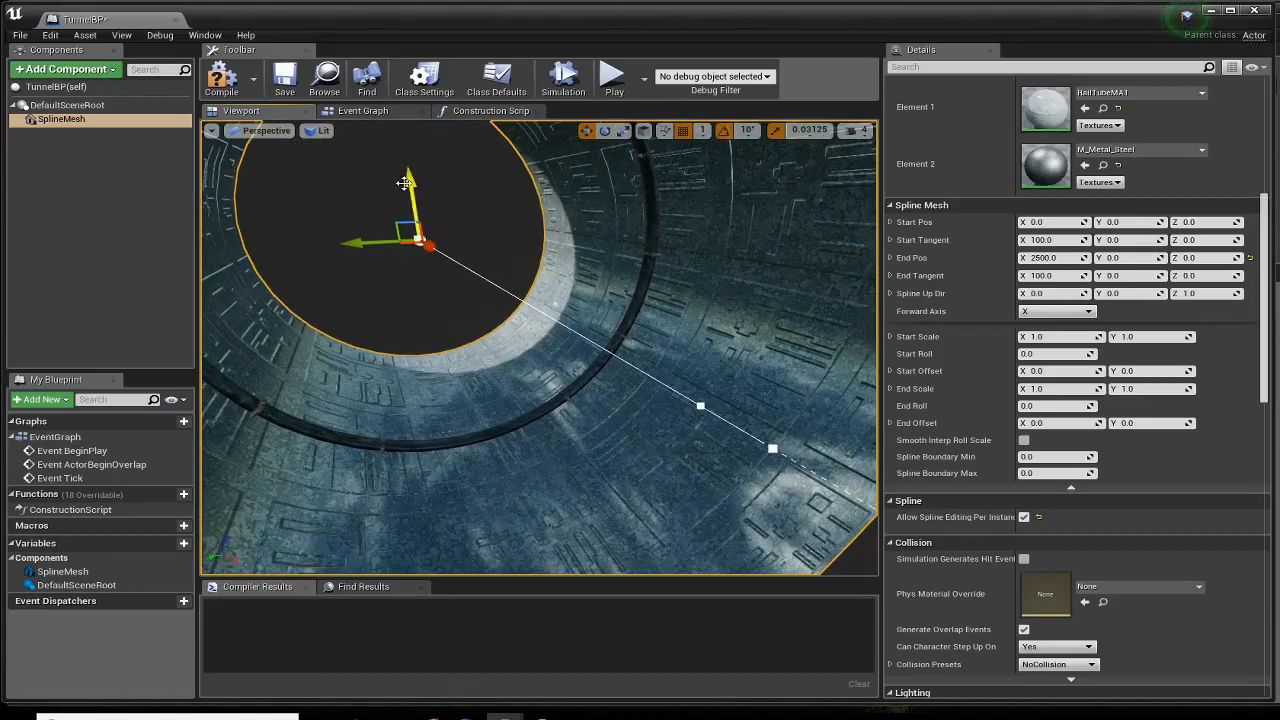
# Bend the tunnel mesh by moving its spline points vertically, and delete the SplineMesh component from TunnelBP
pyautogui.moveTo(405, 190); pyautogui.dragTo(410, 291)
pyautogui.moveTo(410, 291); pyautogui.dragTo(650, 296, button='right')
pyautogui.moveTo(374, 383); pyautogui.dragTo(386, 332)
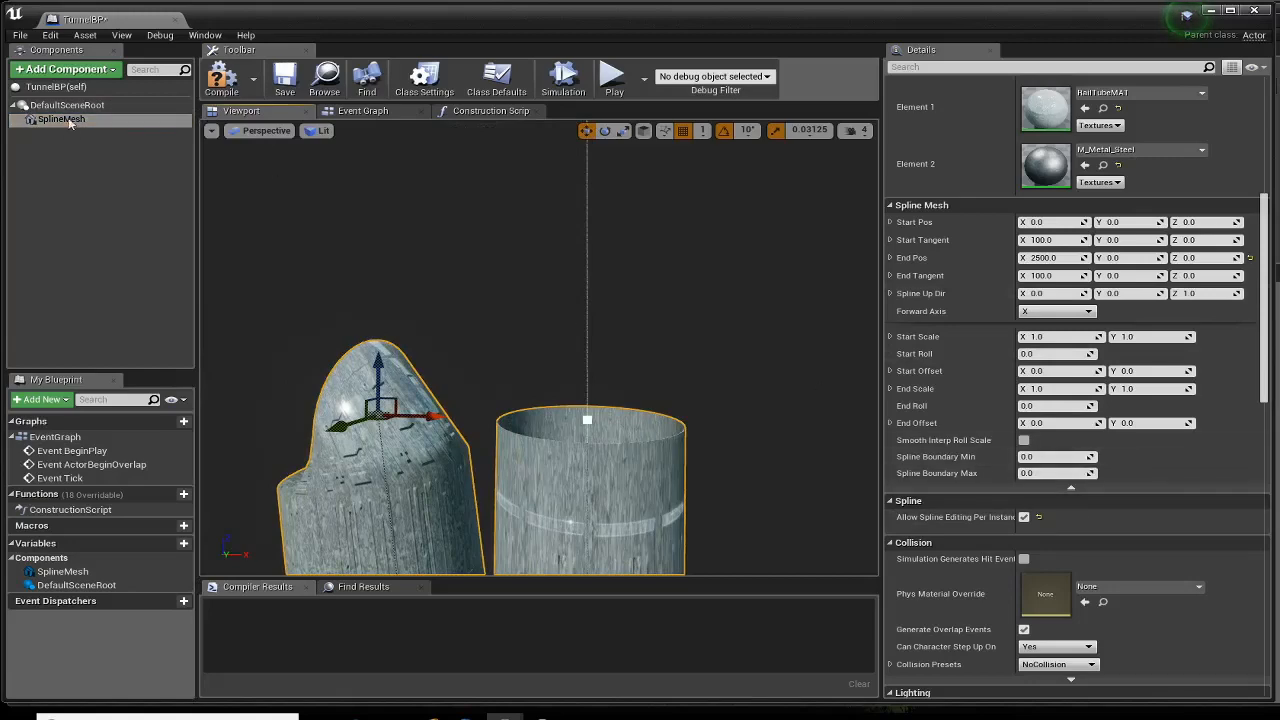
pyautogui.press('Delete')
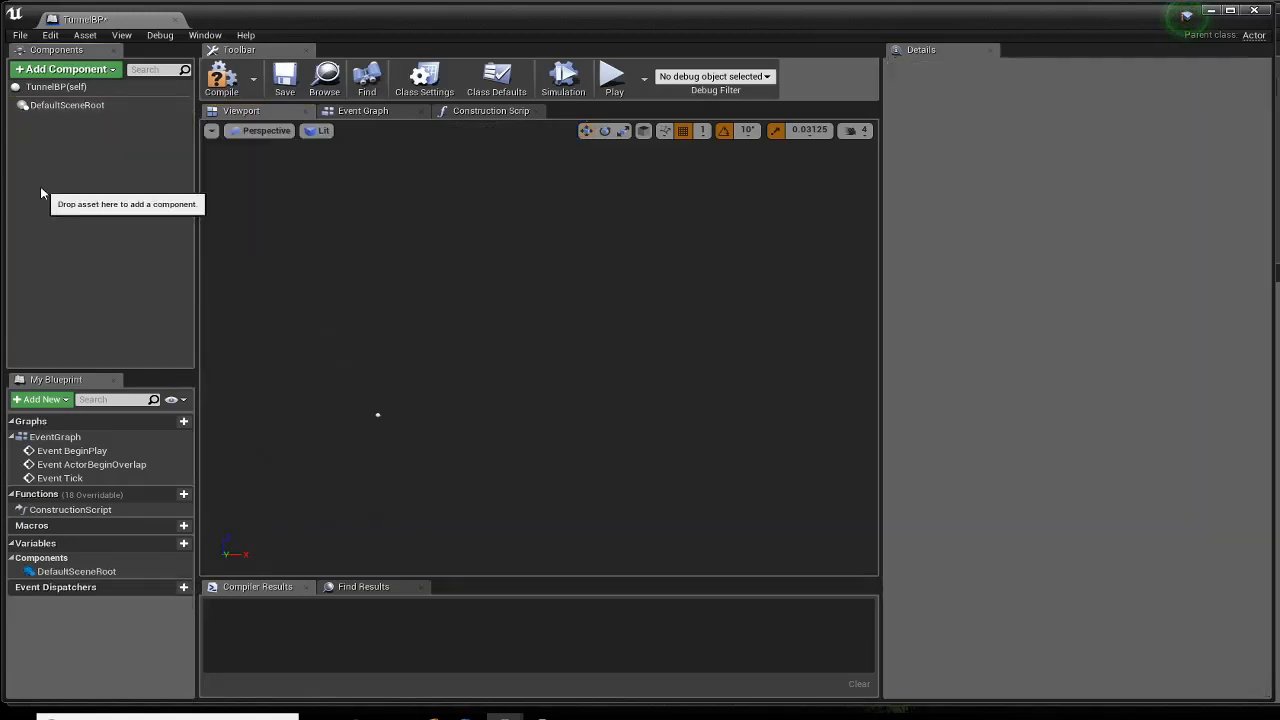